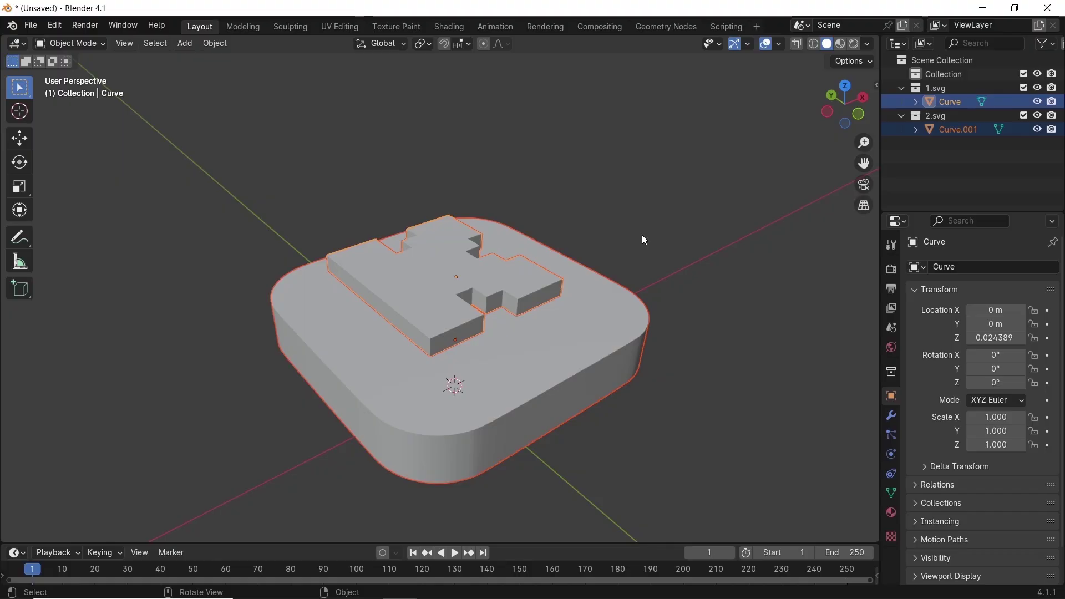
pyautogui.hotkey('shift', 'd')
pyautogui.moveTo(520, 253)
pyautogui.mouseDown(button='middle')
pyautogui.moveTo(494, 262)
pyautogui.moveTo(528, 252)
pyautogui.mouseUp(button='middle')
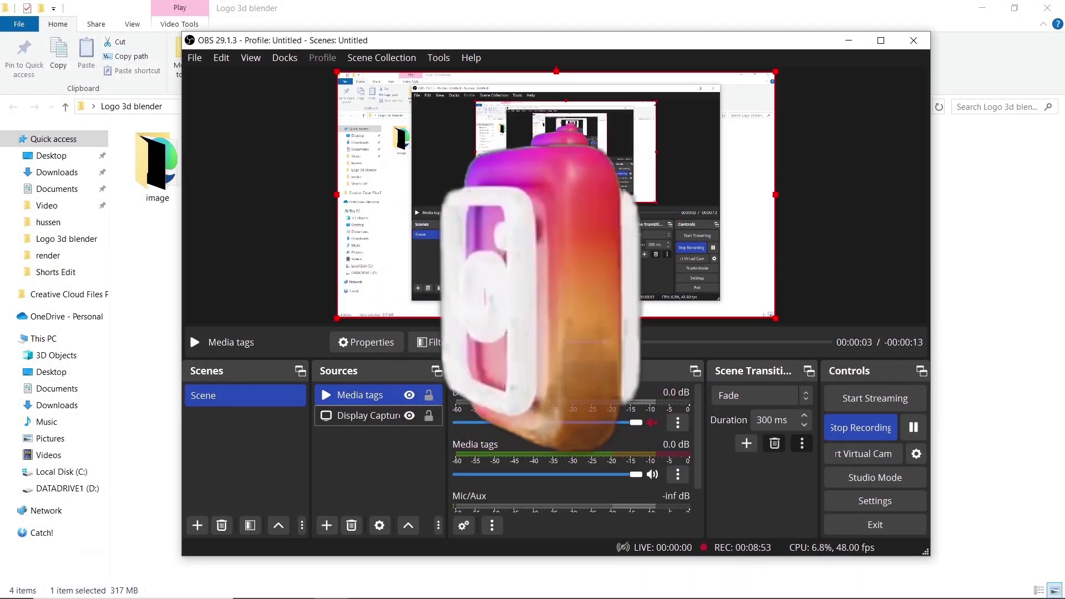
pyautogui.moveTo(775, 71); pyautogui.dragTo(407, 256)
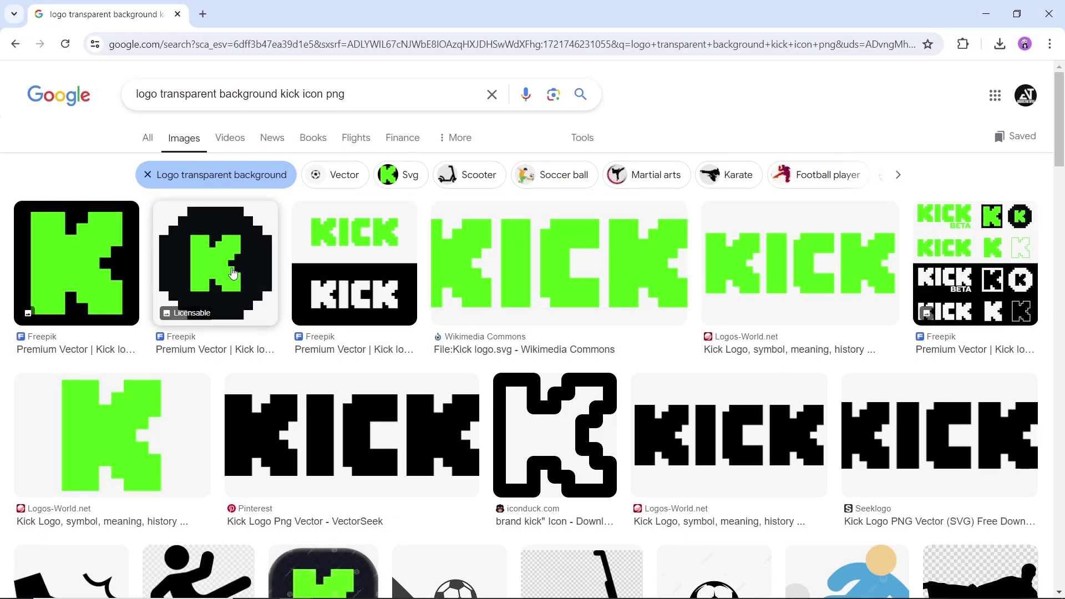
# - Preview the pixel-style Kick logo result and open the related square Kick logo image below it
pyautogui.click(192, 261)
pyautogui.scroll(-4, 967, 367)
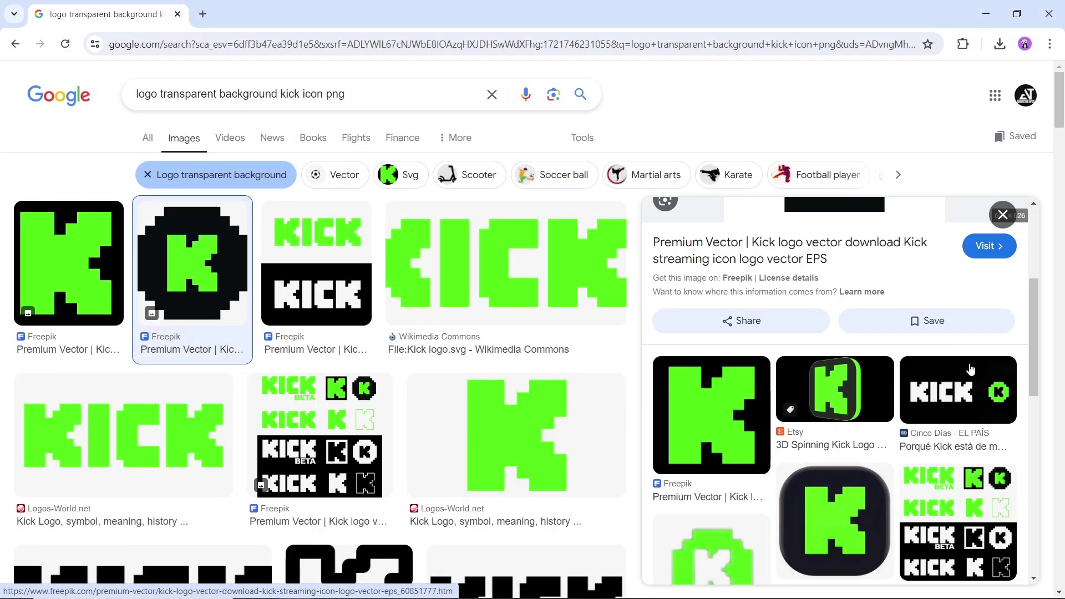
pyautogui.click(744, 410)
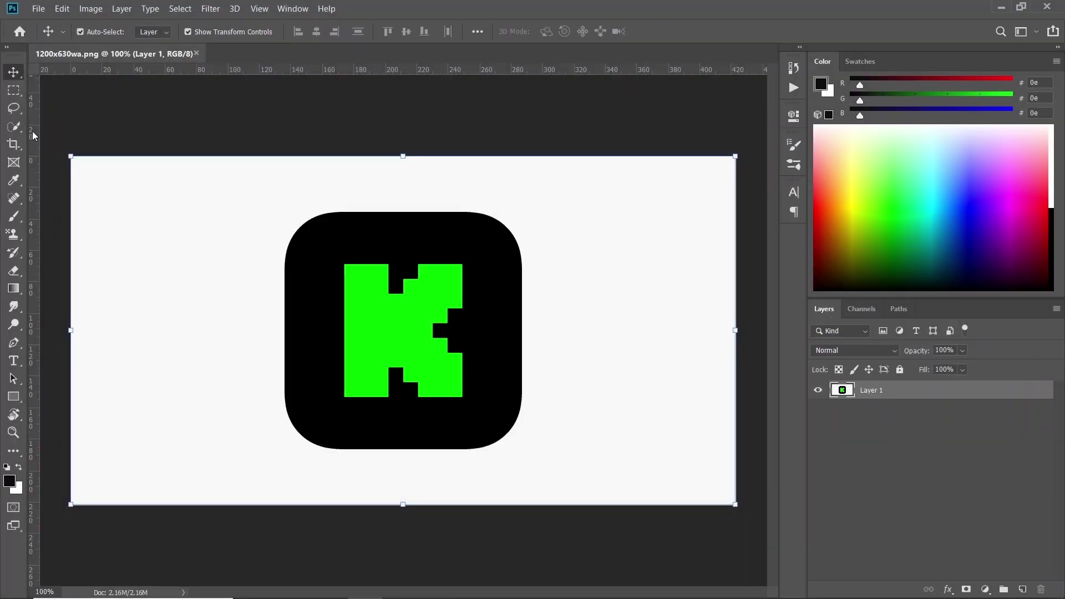
# - Select the green K with the Magic Wand, copy it to its own layer, and check the copy with Layer 1 hidden
pyautogui.moveTo(19, 125); pyautogui.dragTo(60, 140)
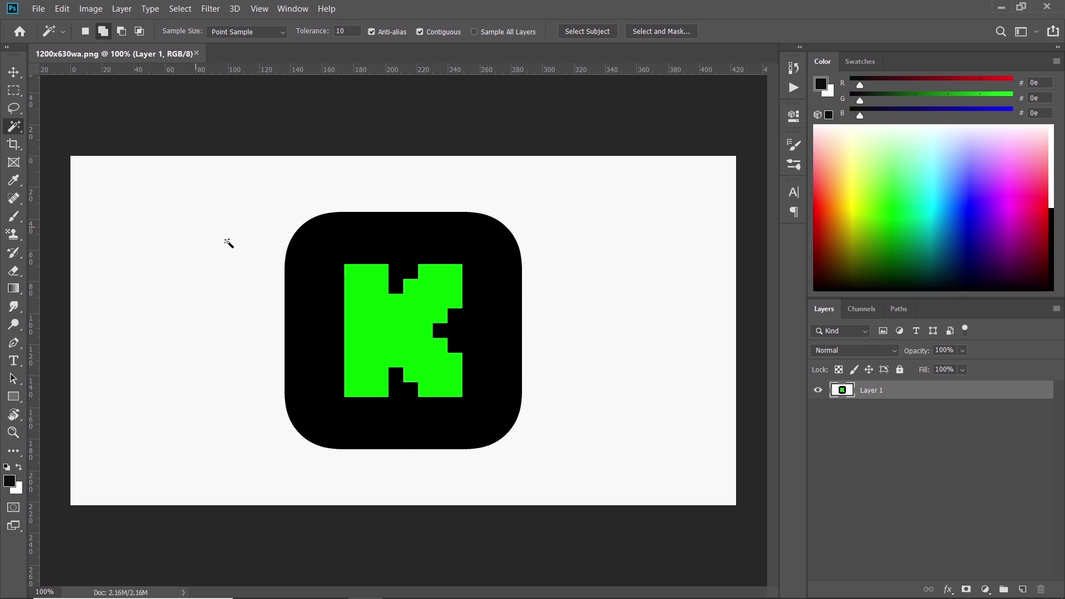
pyautogui.click(421, 314)
pyautogui.hotkey('ctrl', 'j')
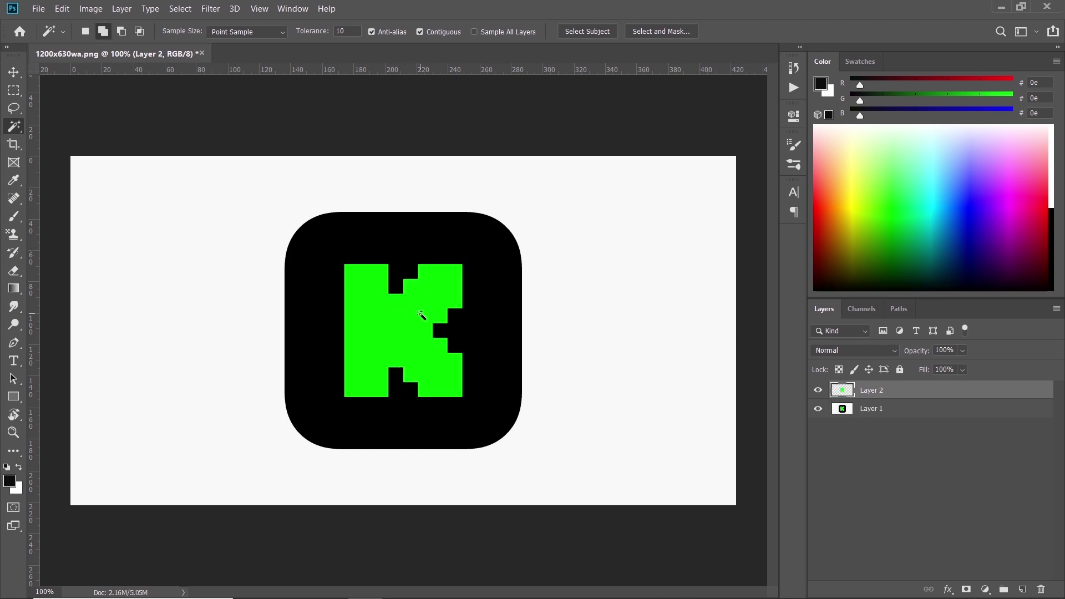
pyautogui.click(819, 410)
pyautogui.click(819, 409)
# - Delete the white background around the rounded square on Layer 1 and clear the selection
pyautogui.click(884, 410)
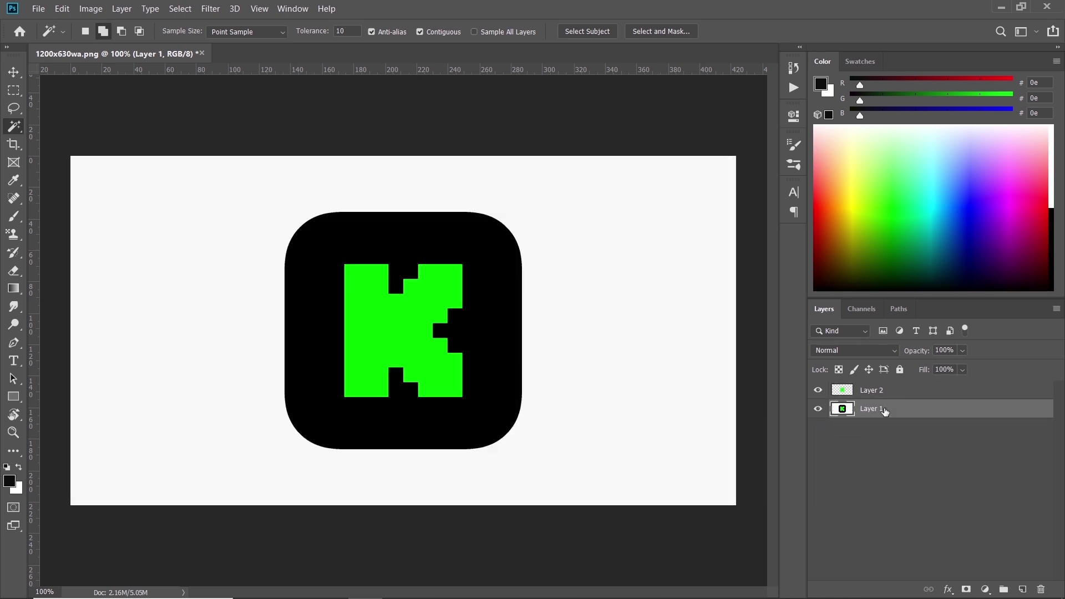
pyautogui.click(631, 317)
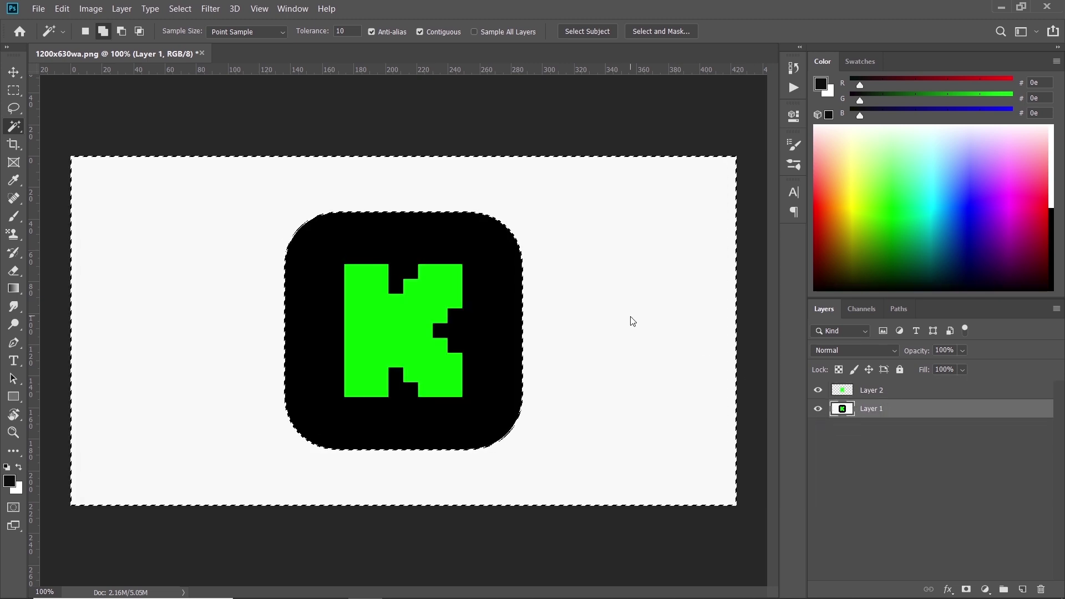
pyautogui.press('Delete')
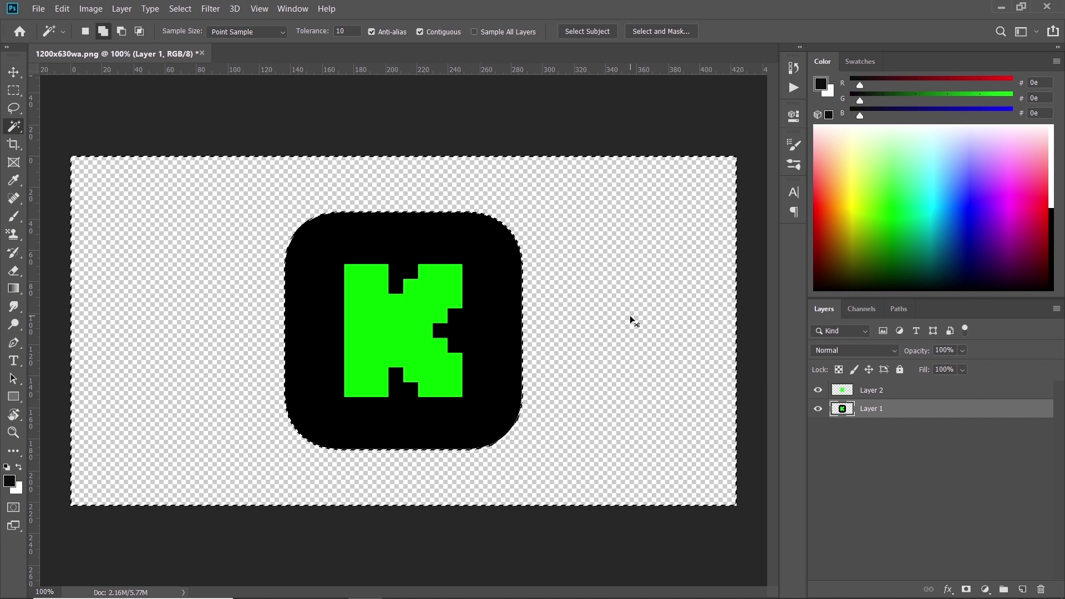
pyautogui.hotkey('ctrl', 'd')
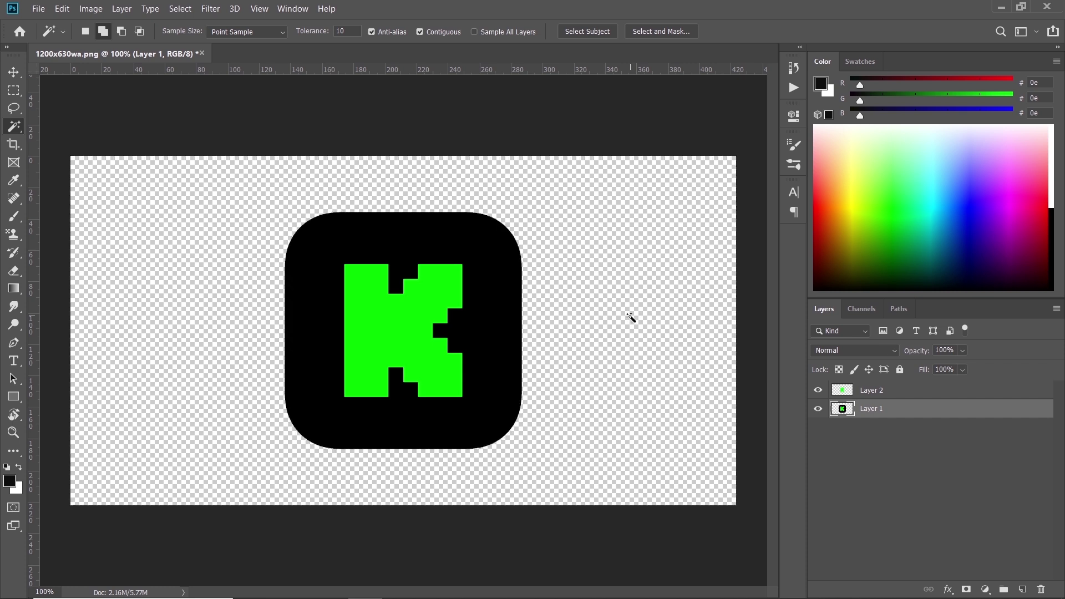
# - Apply a black Color Overlay at 100% opacity to Layer 1 so the rounded square is solid
pyautogui.doubleClick(924, 416)
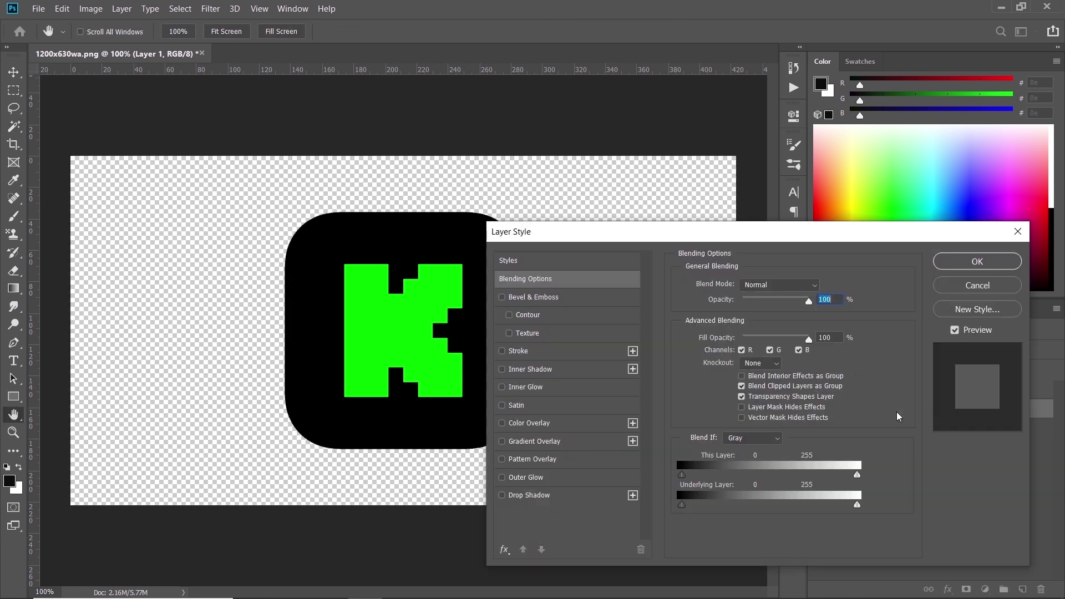
pyautogui.click(541, 424)
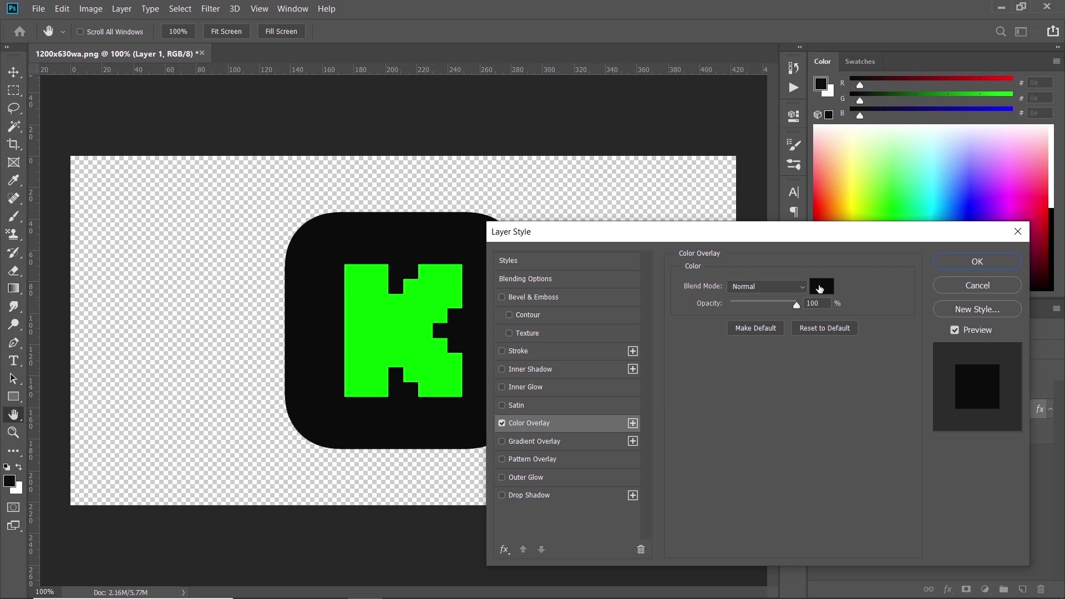
pyautogui.click(948, 268)
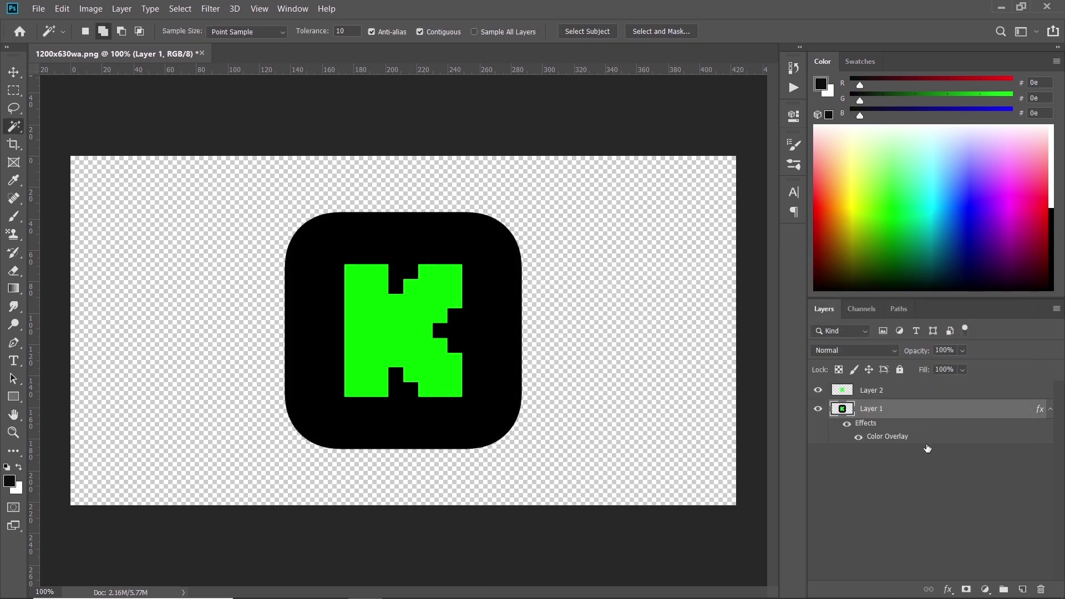
# - Show only the K on Layer 2 and copy Layer 1's Color Overlay style onto it
pyautogui.click(819, 391)
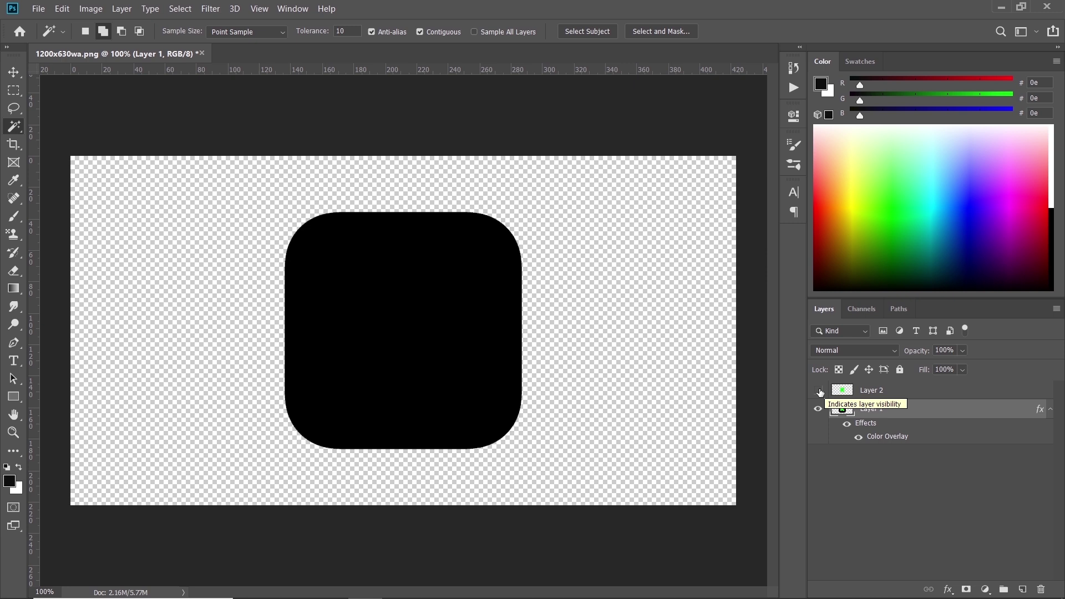
pyautogui.click(819, 409)
pyautogui.click(819, 390)
pyautogui.rightClick(897, 412)
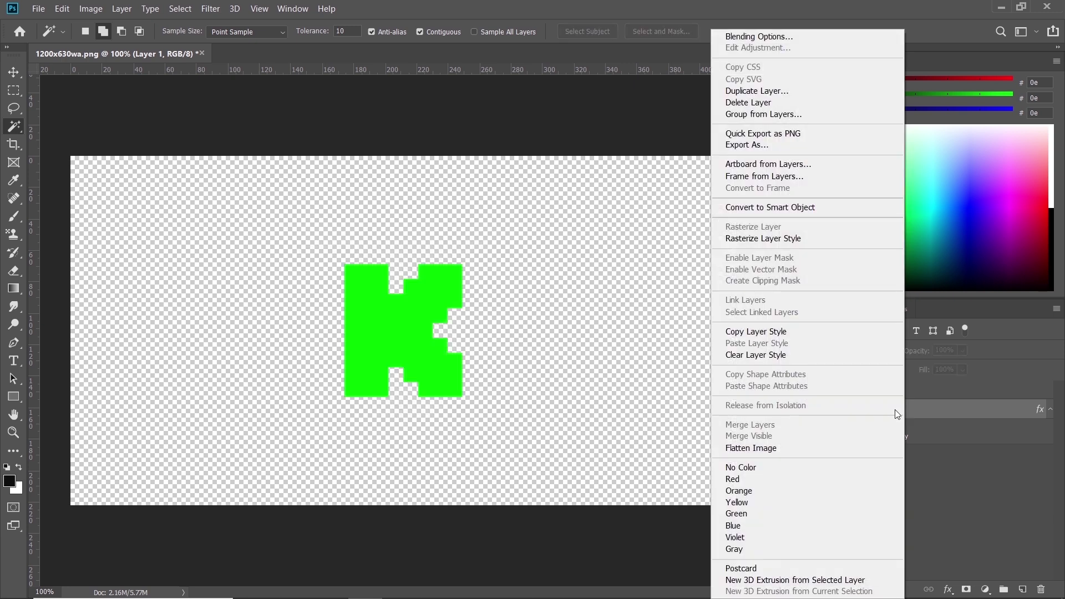
pyautogui.click(802, 332)
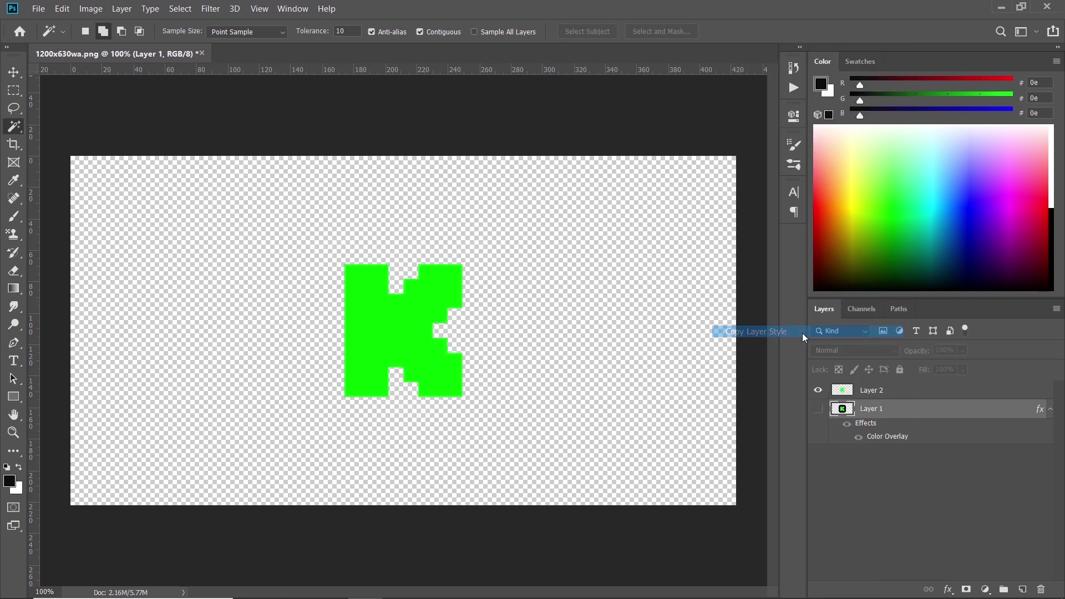
pyautogui.rightClick(888, 396)
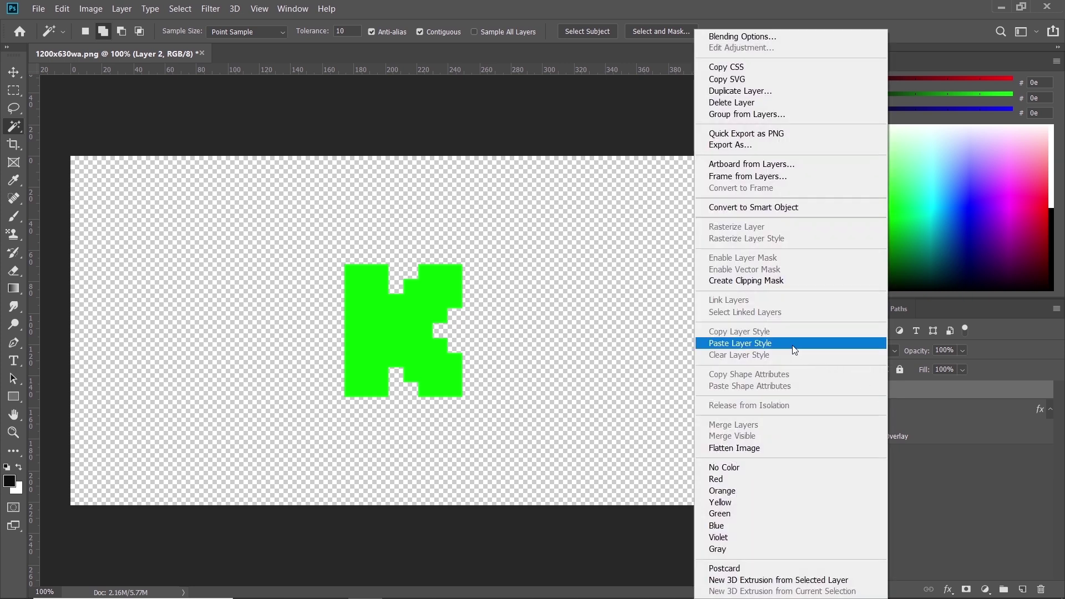
pyautogui.click(727, 343)
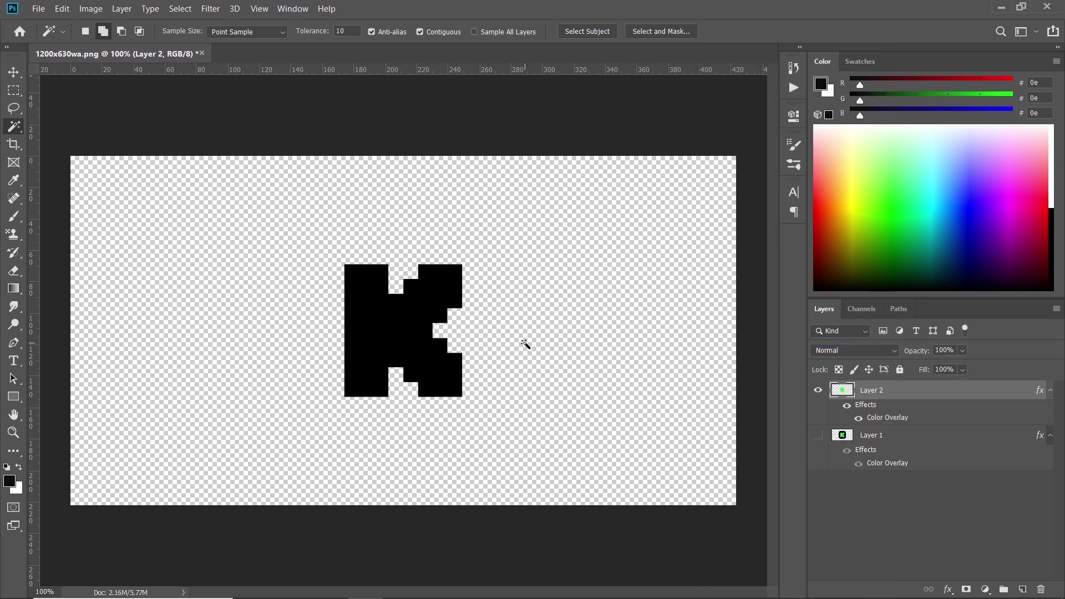
# - Check the rounded square's visibility, leave it hidden, and save the black K as a separate PNG image
pyautogui.click(819, 435)
pyautogui.click(819, 435)
pyautogui.hotkey('ctrl', 'shift', 's')
pyautogui.click(248, 276)
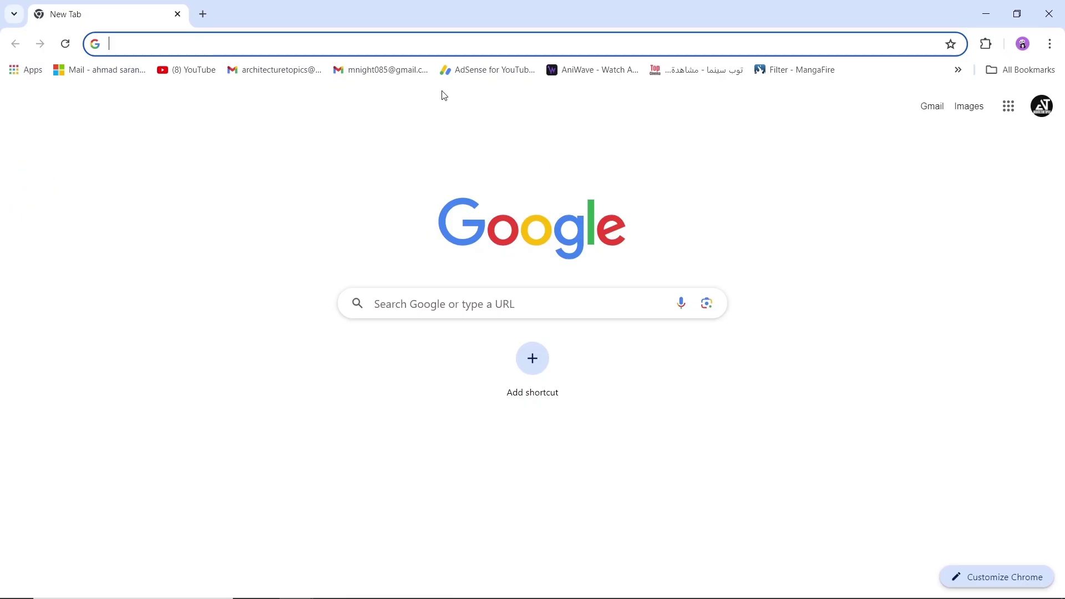
# - Search the web for "jpg to svg" in Chrome and open FreeConvert's JPG to SVG converter in a new tab
pyautogui.write('jpg to svg')
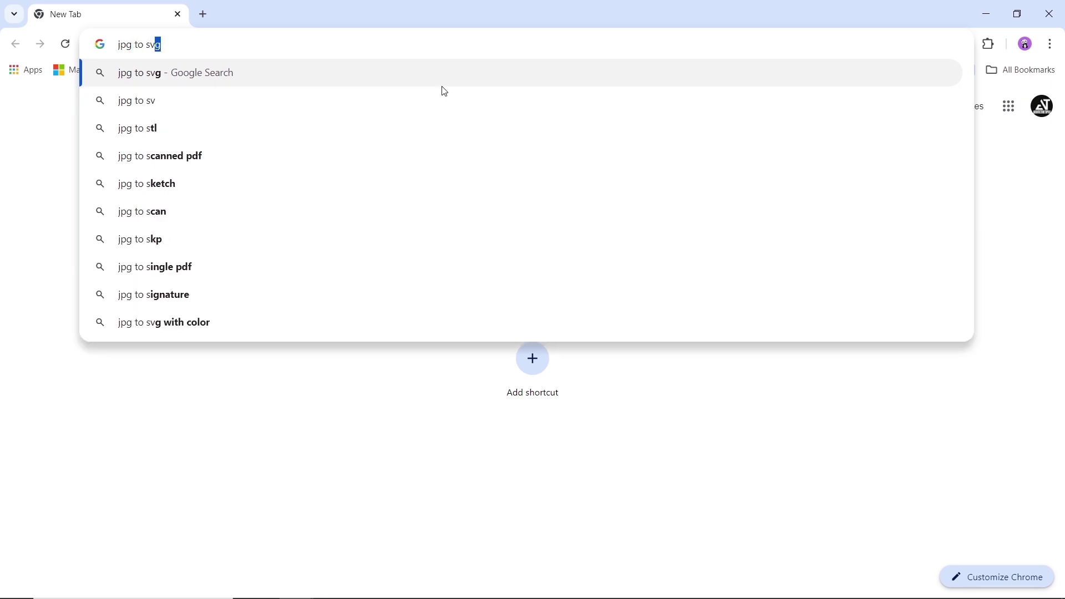
pyautogui.press('Return')
pyautogui.scroll(-6, 371, 316)
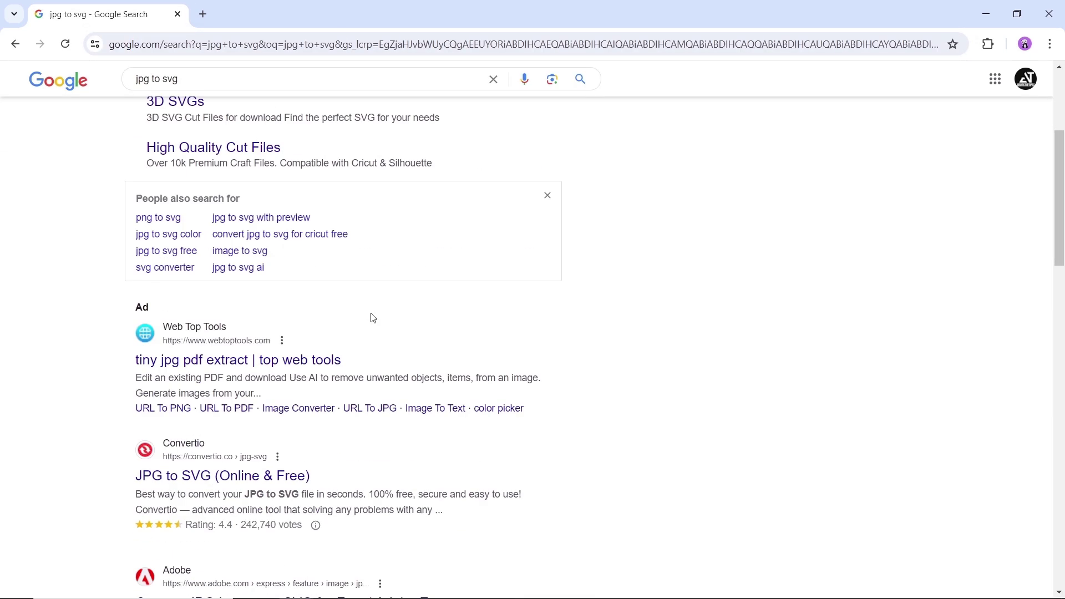
pyautogui.middleClick(271, 465)
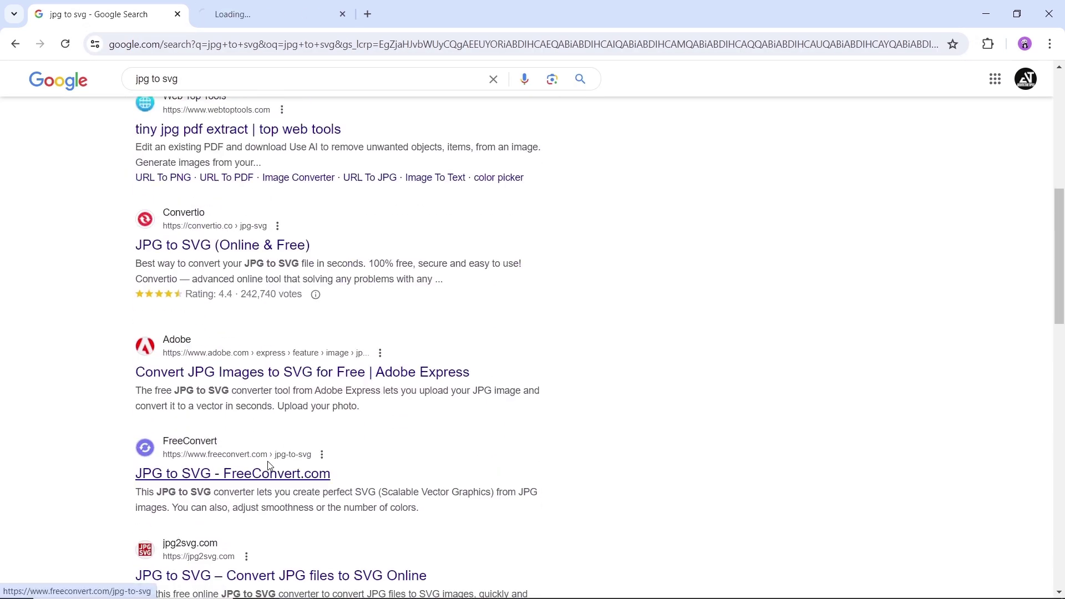
pyautogui.click(286, 17)
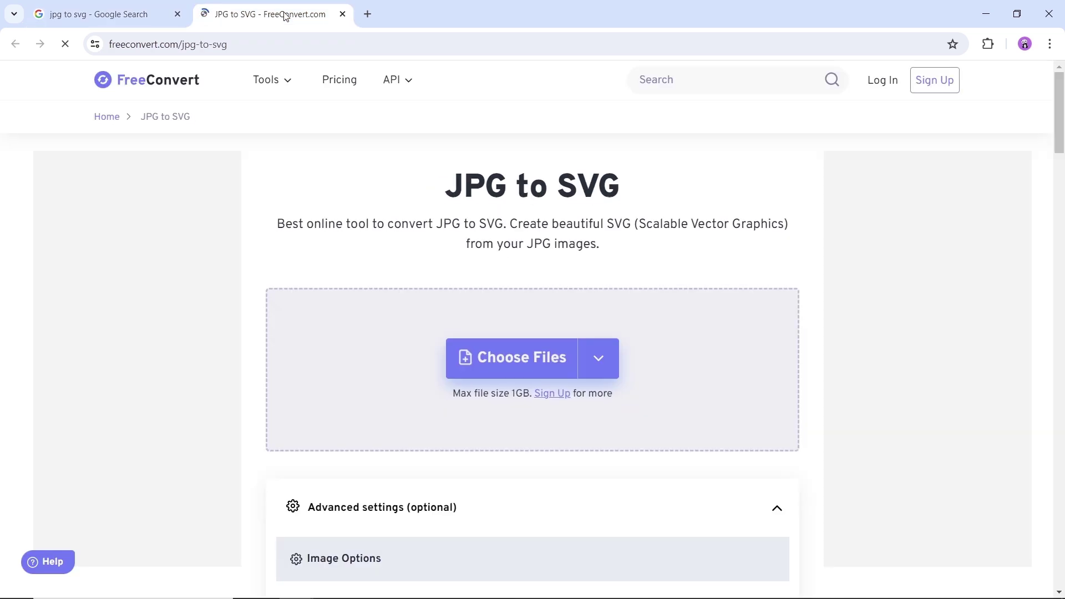
# - Upload 1.png and 2.png from the image folder, convert both to SVG, and check the converted files in that folder
pyautogui.click(498, 355)
pyautogui.moveTo(232, 159); pyautogui.dragTo(138, 111)
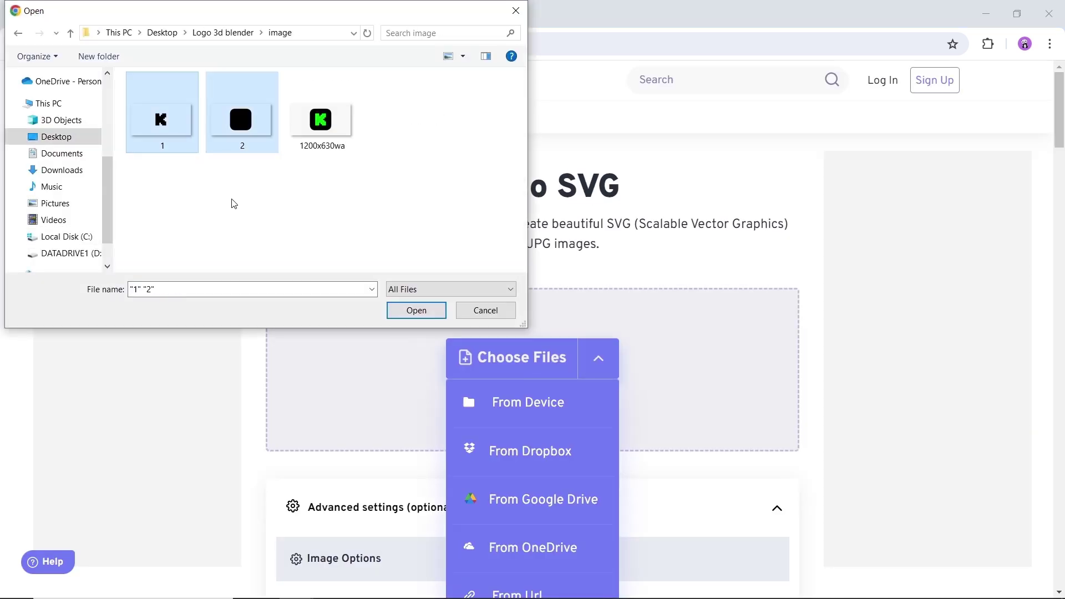
pyautogui.click(413, 311)
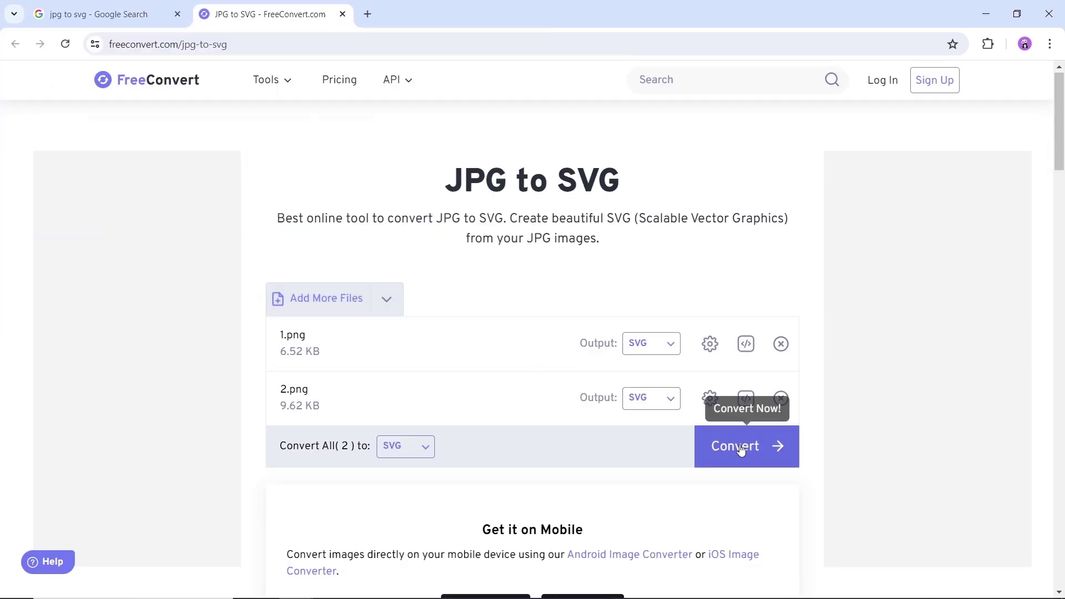
pyautogui.click(734, 449)
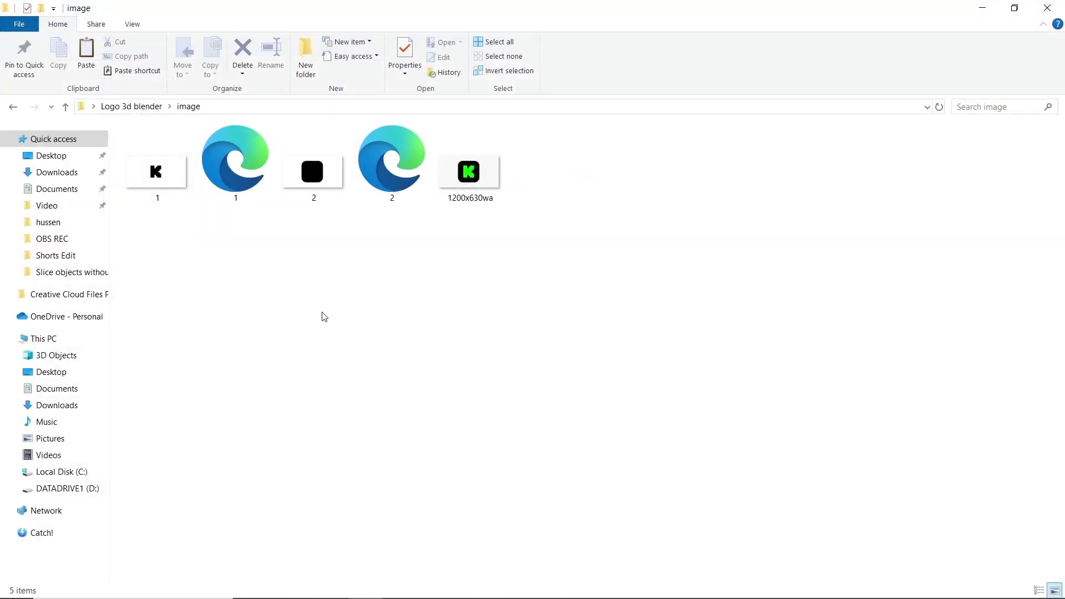
pyautogui.click(248, 177)
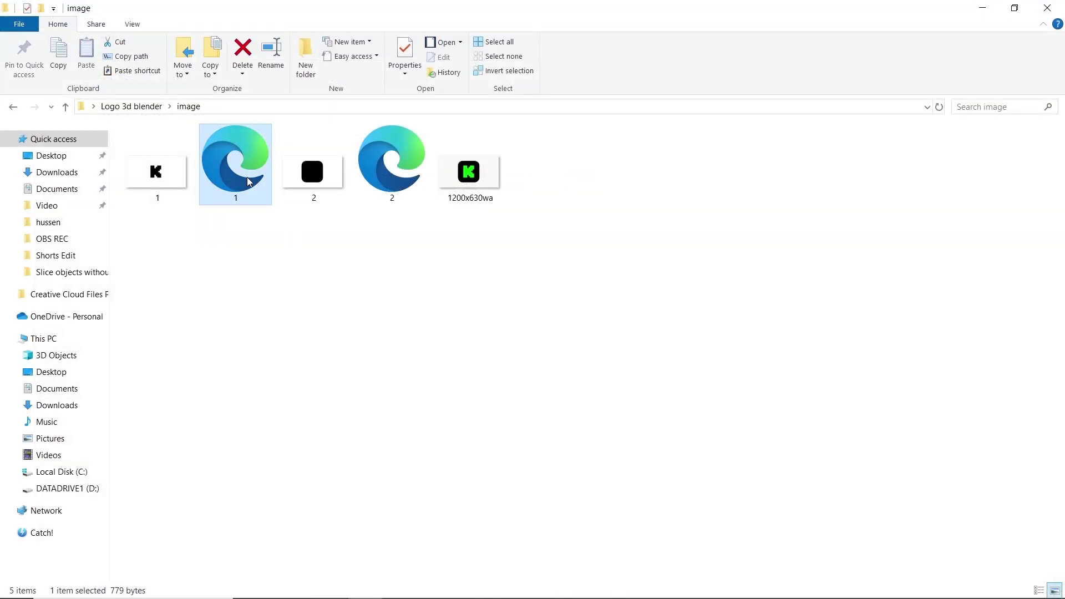
pyautogui.click(375, 209)
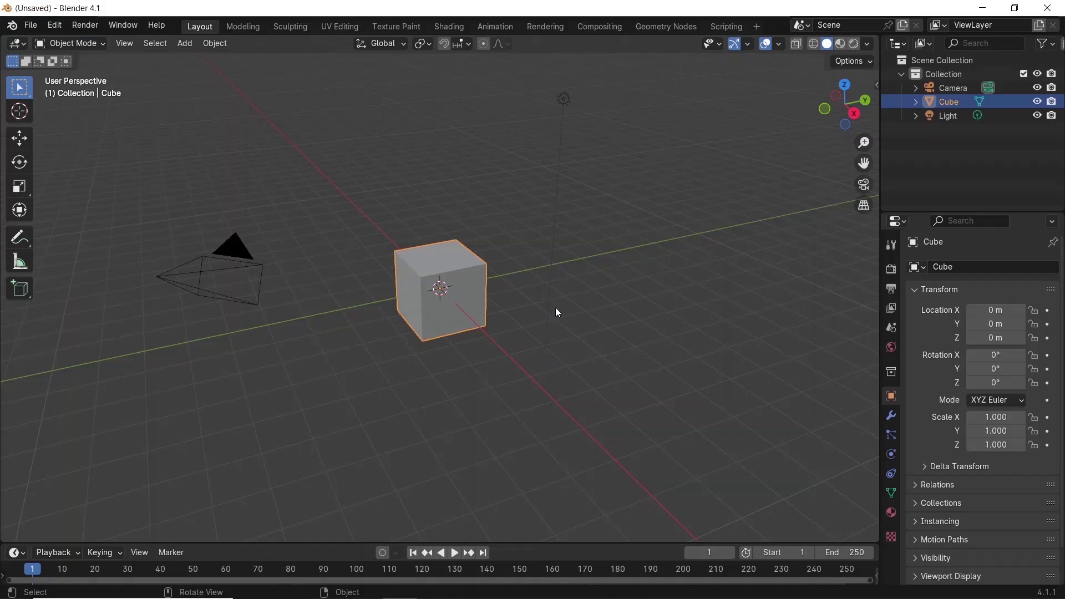
# - Delete the default camera, cube and light from the new Blender scene
pyautogui.press('a')
pyautogui.press('x')
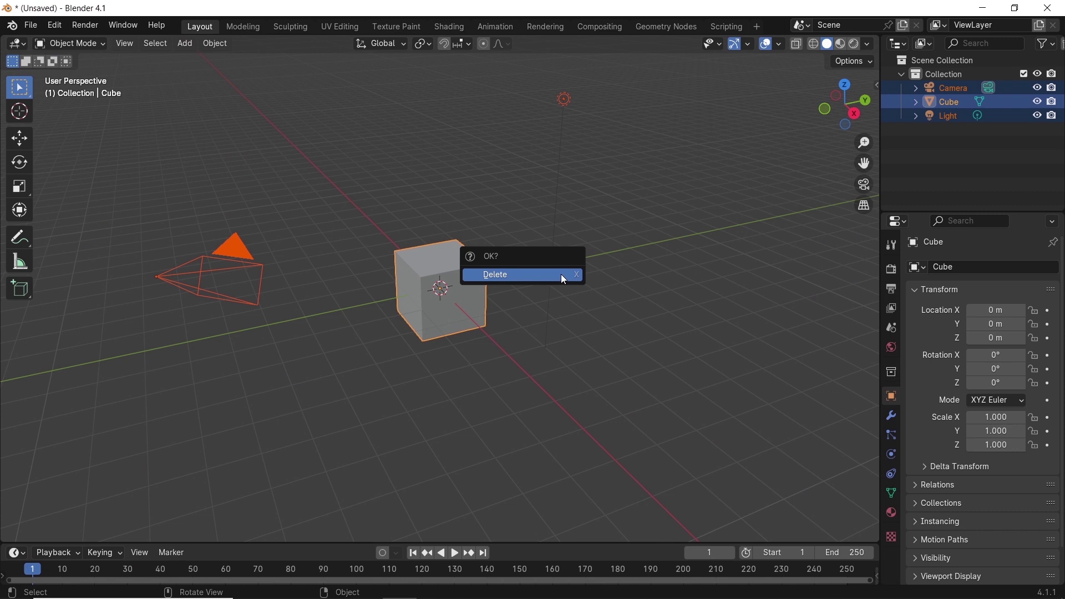
pyautogui.click(561, 274)
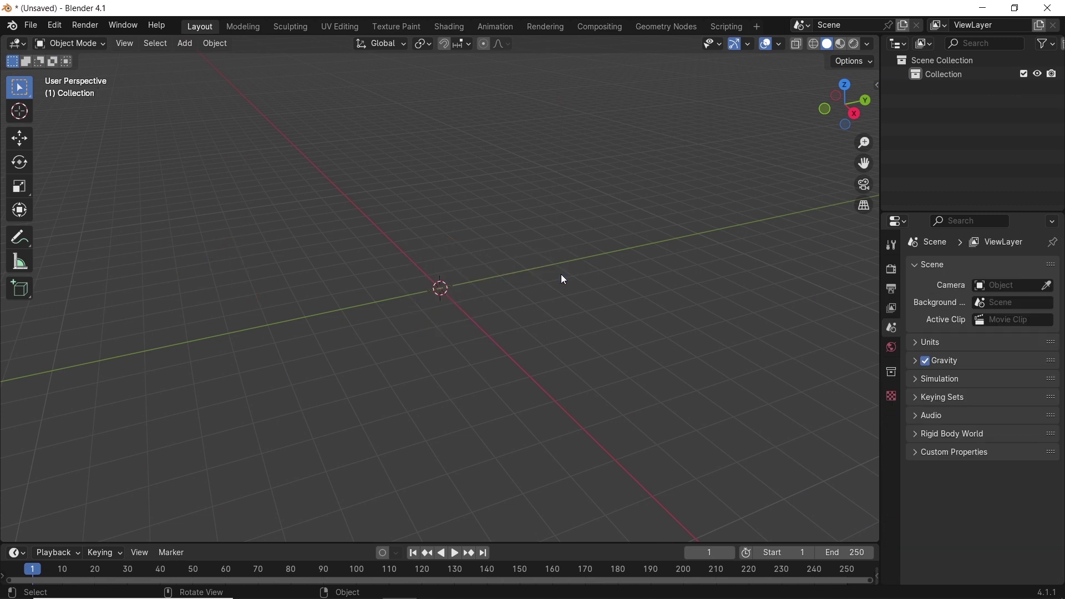
# - Import 1.svg from the image folder inside Logo 3d blender as a Scalable Vector Graphics file
pyautogui.click(22, 28)
pyautogui.moveTo(118, 223)
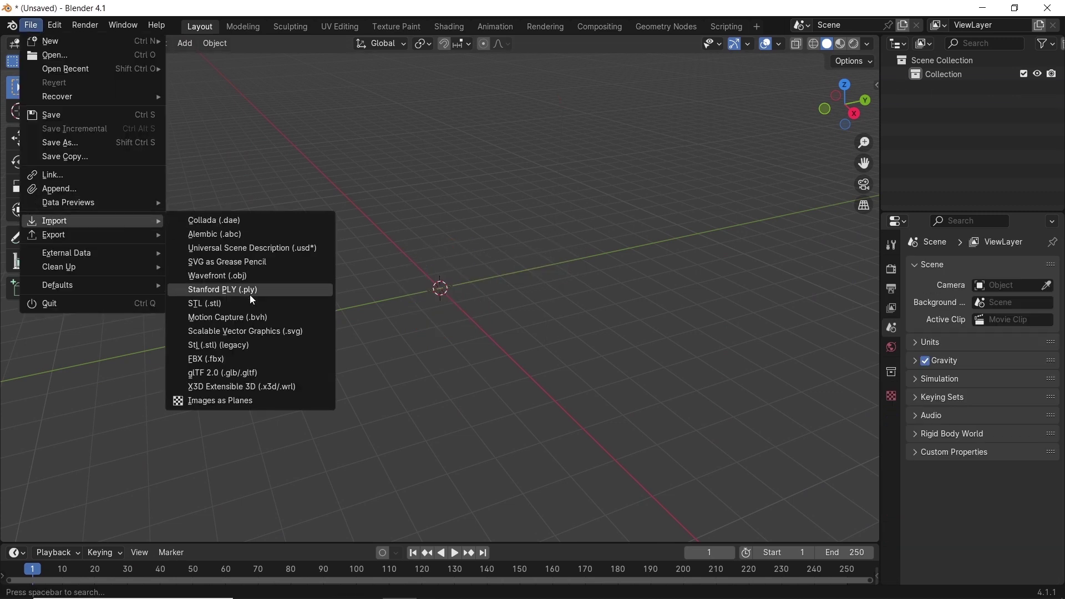
pyautogui.click(251, 331)
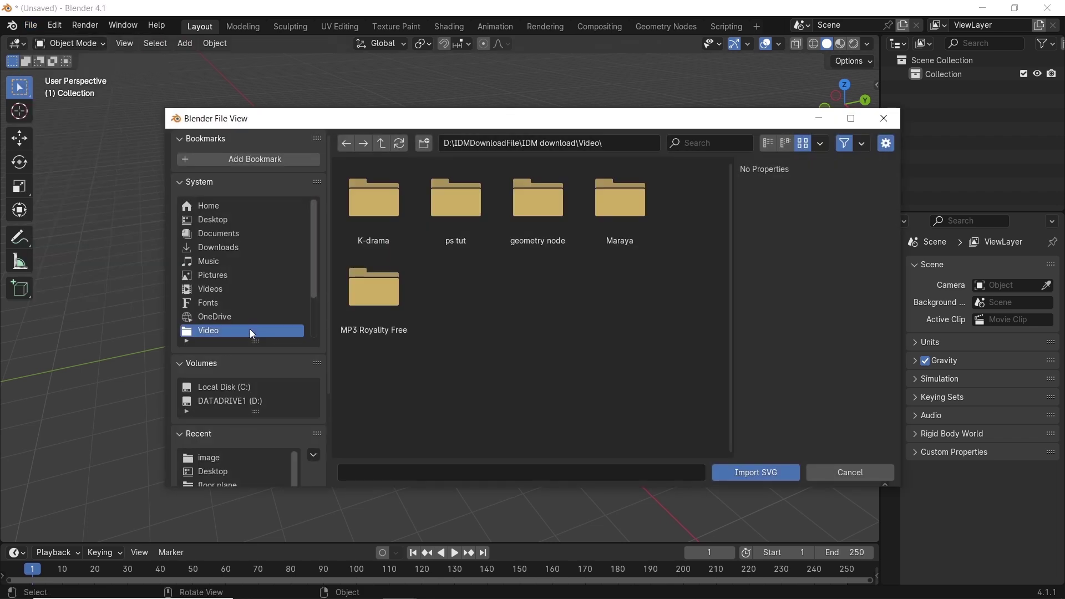
pyautogui.click(230, 458)
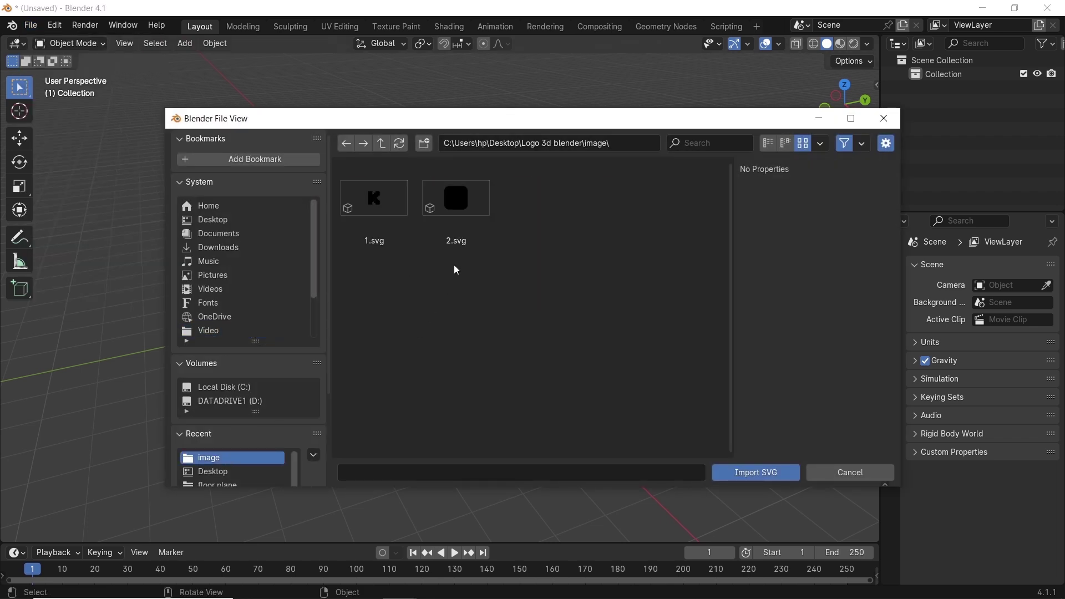
pyautogui.click(410, 231)
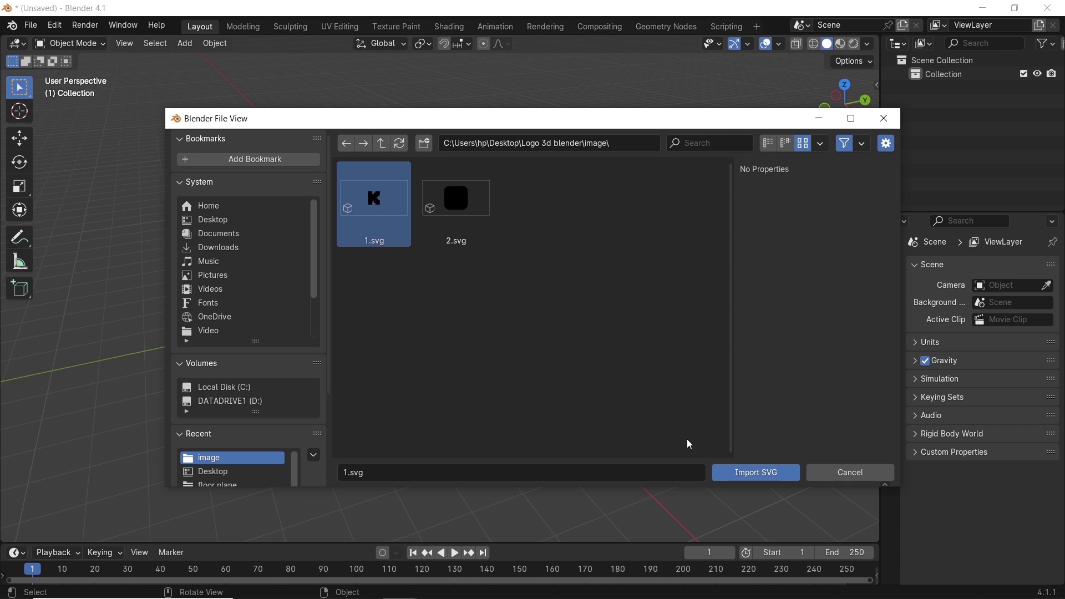
pyautogui.click(740, 477)
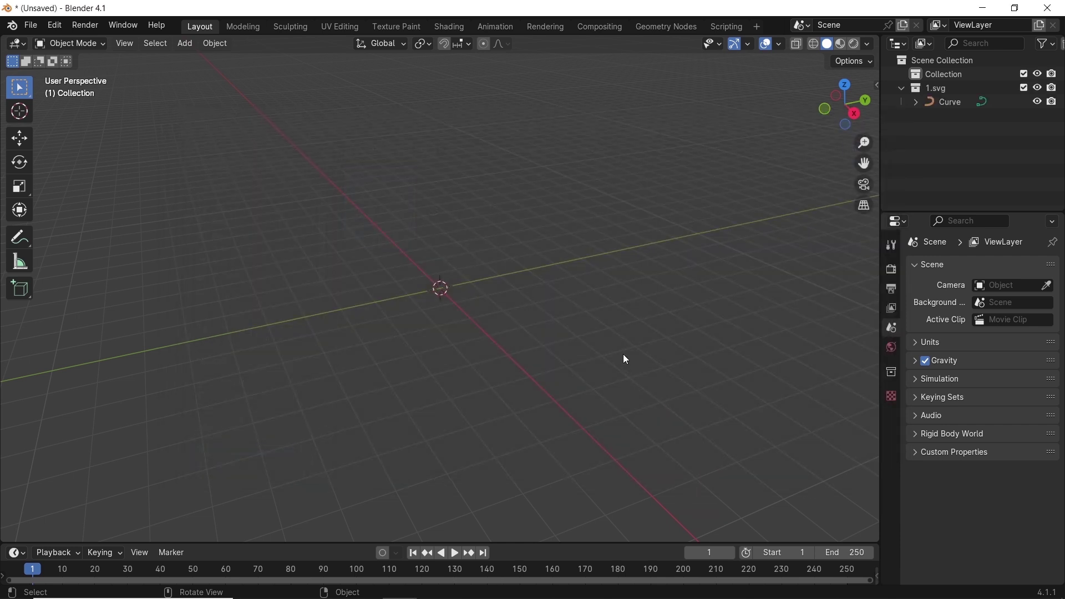
# - Import 2.svg from the image folder as a Scalable Vector Graphics file
pyautogui.click(33, 26)
pyautogui.moveTo(153, 220)
pyautogui.click(241, 330)
pyautogui.doubleClick(455, 203)
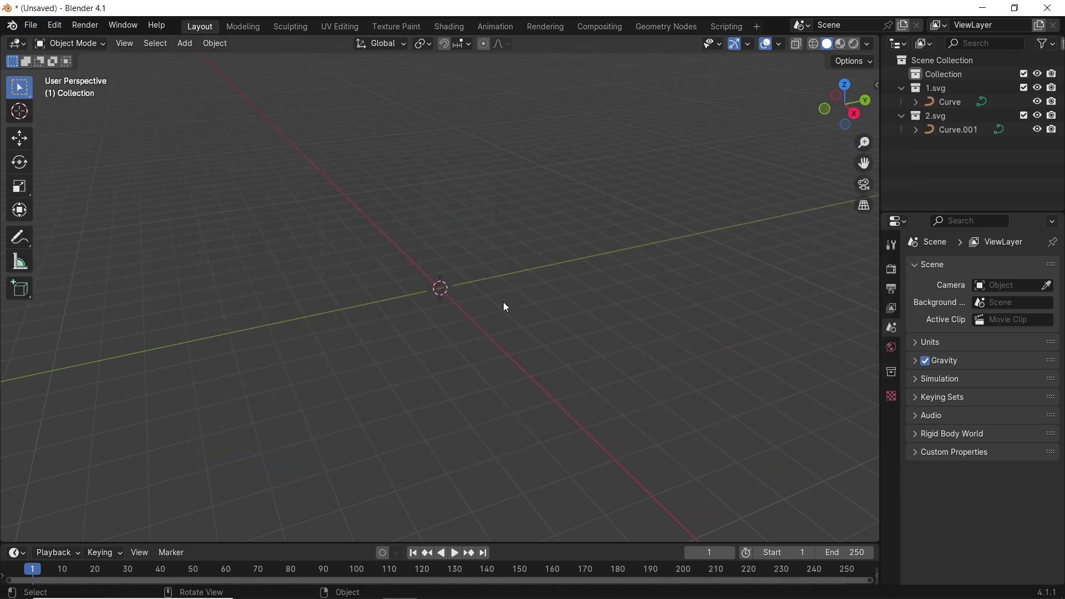
# - Convert the imported rounded square curve to a mesh
pyautogui.press('KP_Decimal')
pyautogui.press('KP_7')
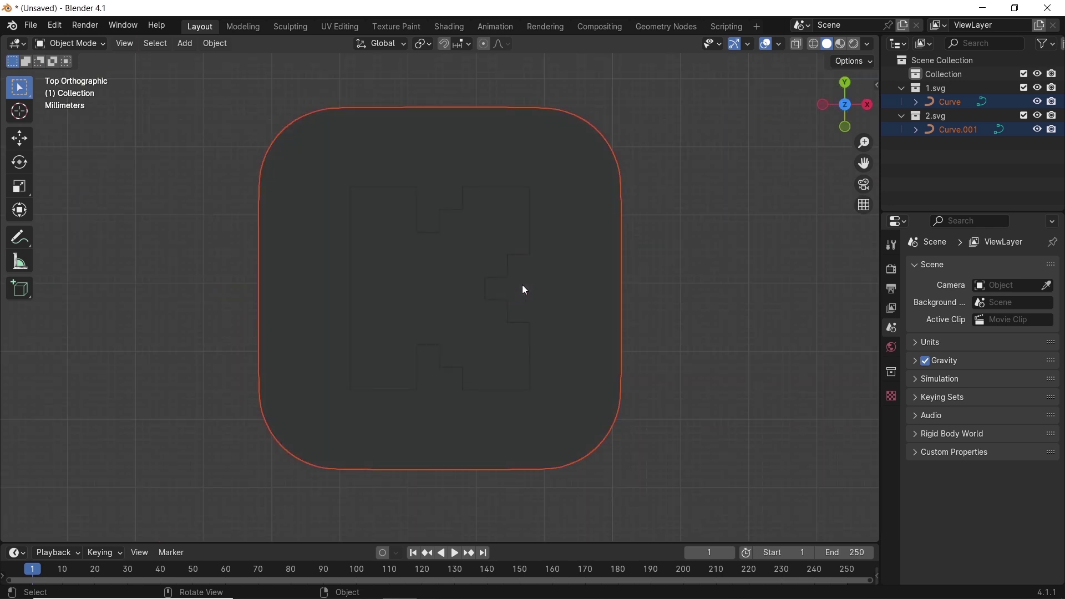
pyautogui.scroll(-4, 555, 289)
pyautogui.scroll(-2, 588, 300)
pyautogui.click(489, 289)
pyautogui.click(215, 43)
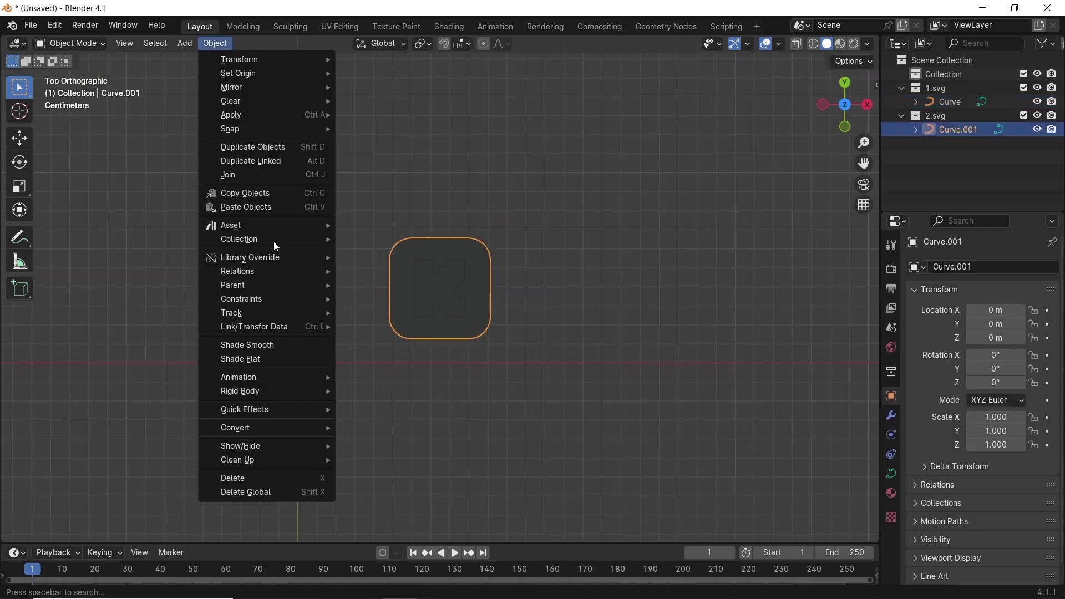
pyautogui.moveTo(308, 429)
pyautogui.click(379, 442)
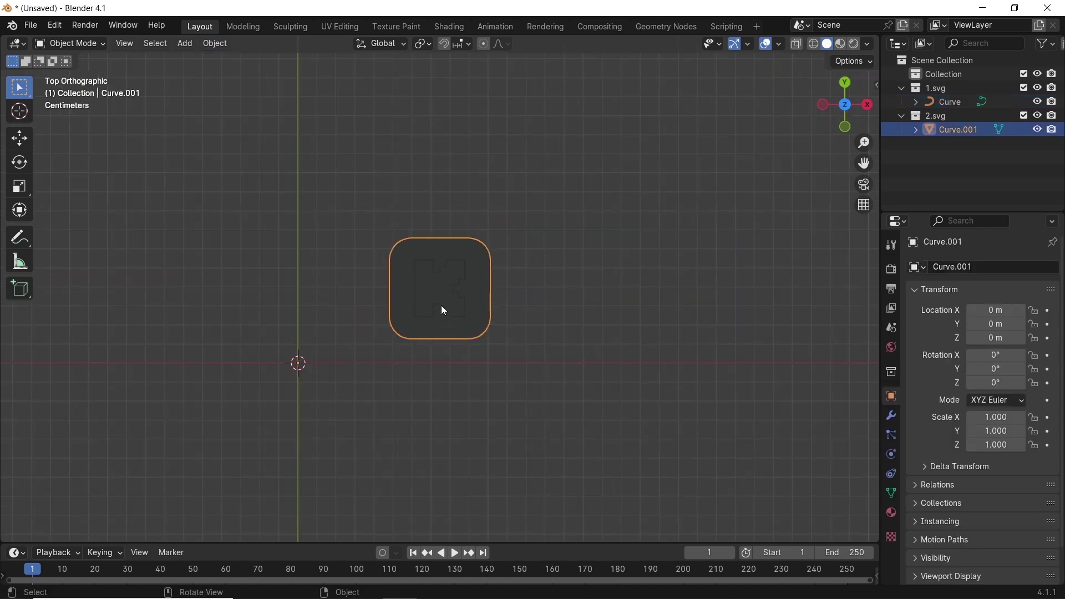
# - Convert the K-shaped curve to a mesh
pyautogui.click(441, 305)
pyautogui.click(217, 44)
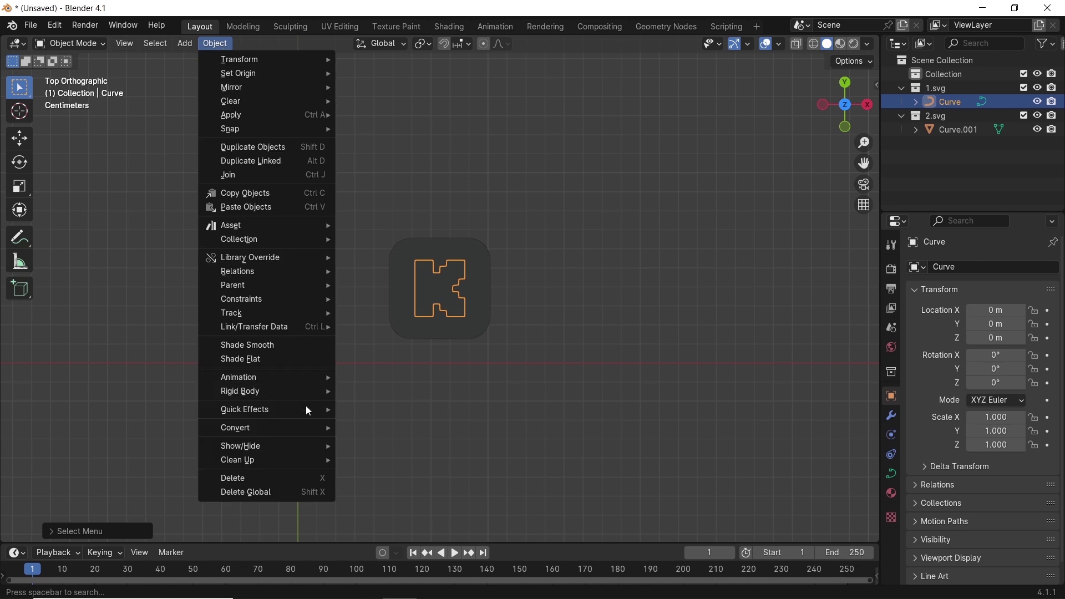
pyautogui.moveTo(324, 427)
pyautogui.click(362, 441)
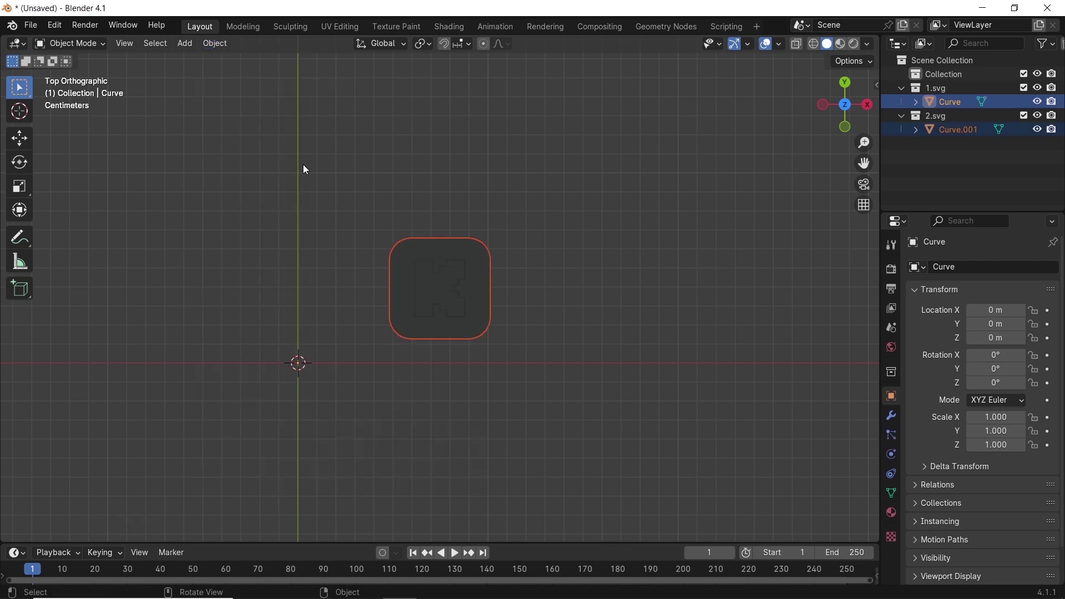
# - Set the origins of the K and the rounded square to their geometry and snap both to the 3D cursor
pyautogui.click(222, 49)
pyautogui.moveTo(238, 75)
pyautogui.click(379, 87)
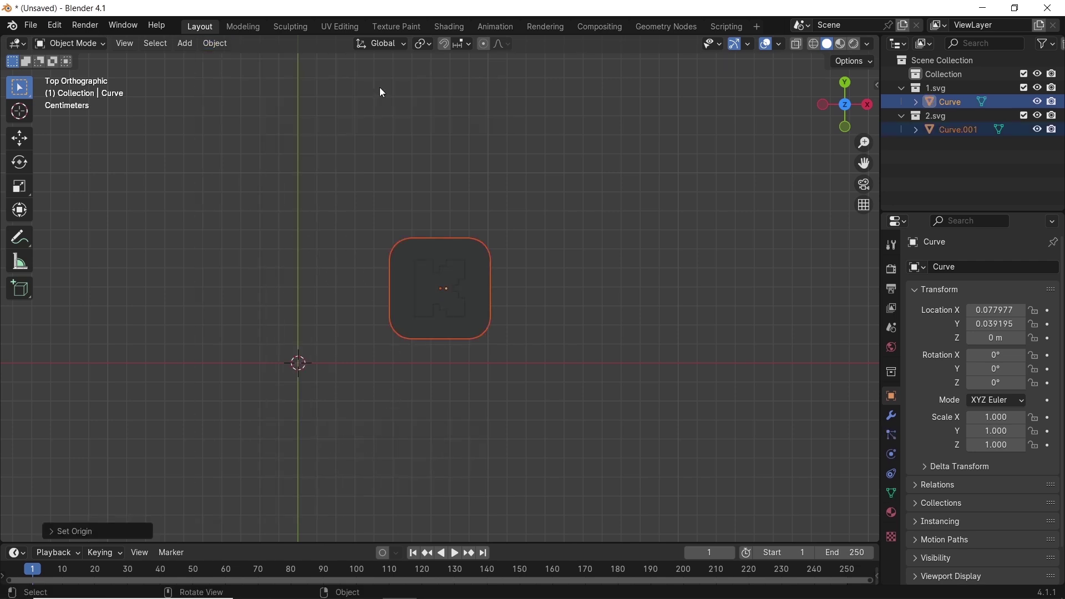
pyautogui.hotkey('shift', 's')
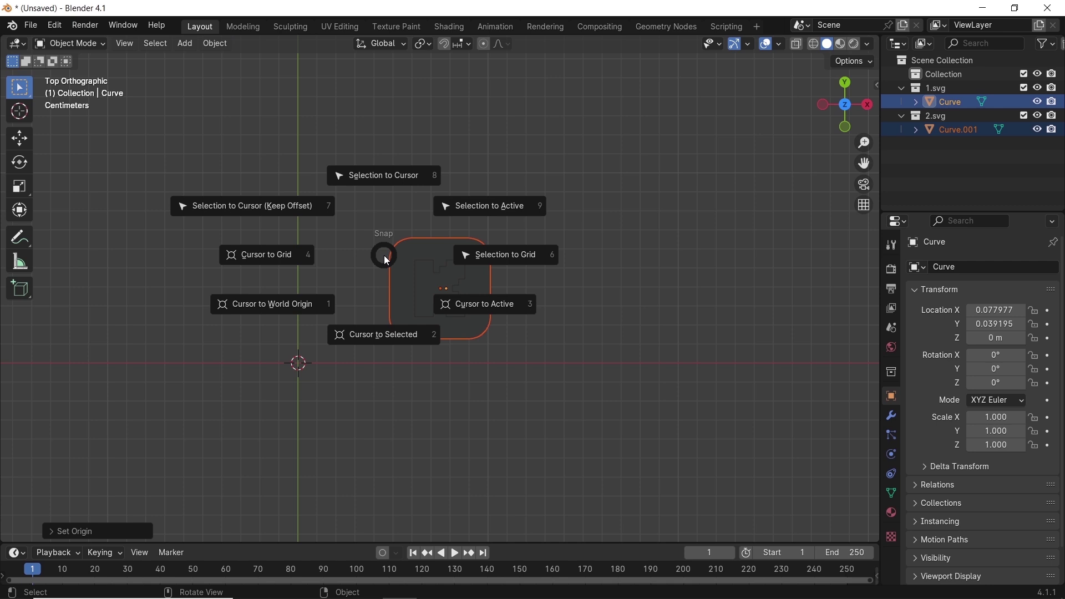
pyautogui.click(385, 188)
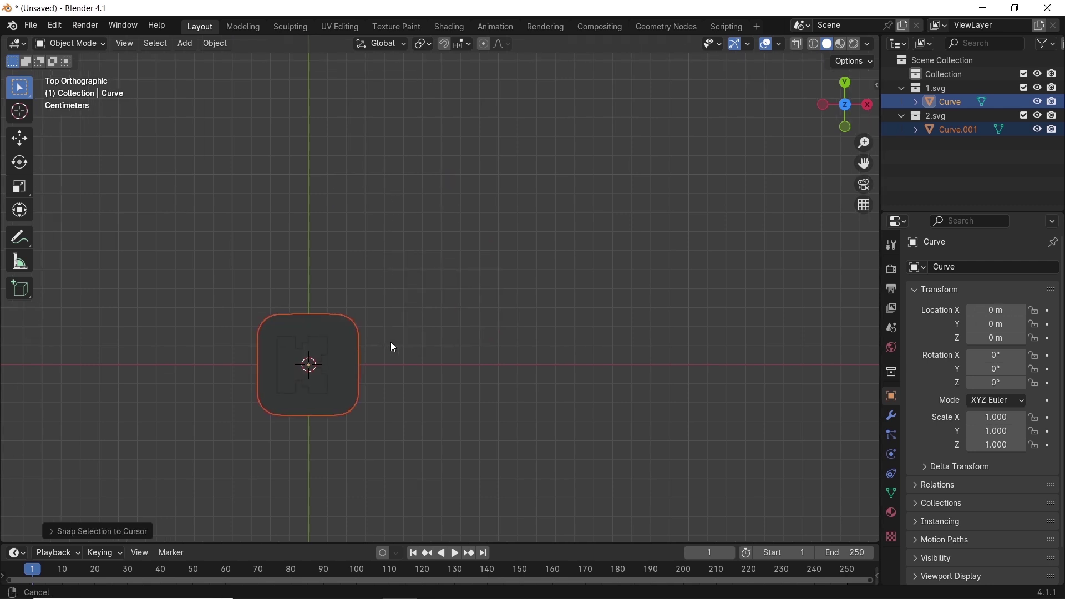
pyautogui.scroll(3, 390, 342)
pyautogui.keyDown('shift'); pyautogui.moveTo(391, 342); pyautogui.dragTo(497, 352, button='middle'); pyautogui.keyUp('shift')
pyautogui.scroll(1, 500, 353)
pyautogui.keyDown('shift'); pyautogui.scroll(-4, 502, 171); pyautogui.keyUp('shift')
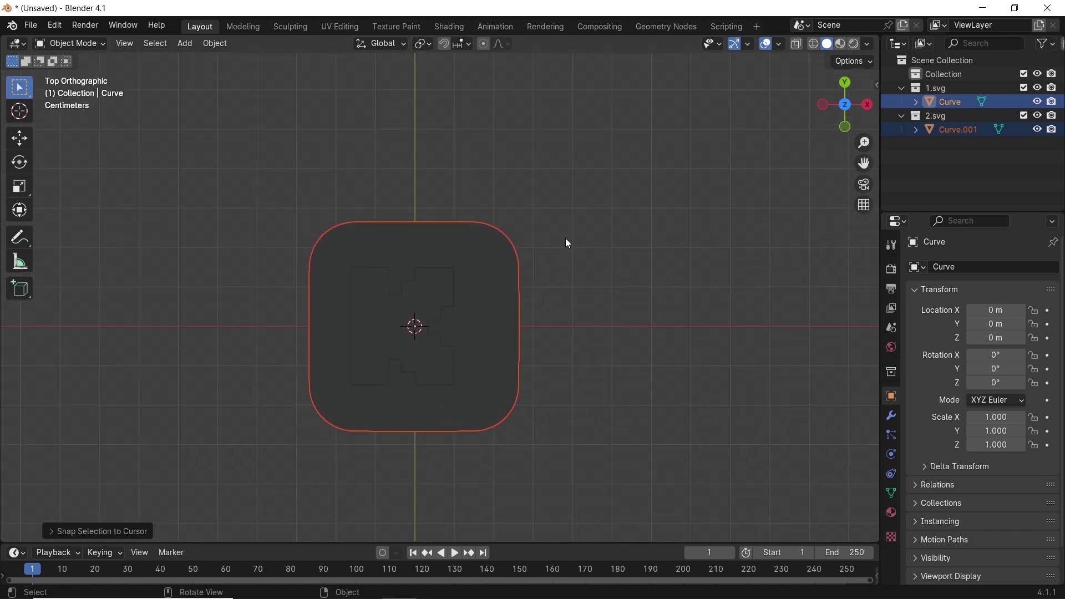
# - Lower the rounded square about 0.005 m along Z so it sits beneath the K
pyautogui.moveTo(616, 348); pyautogui.dragTo(506, 294, button='middle')
pyautogui.keyDown('alt'); pyautogui.click(506, 294); pyautogui.keyUp('alt')
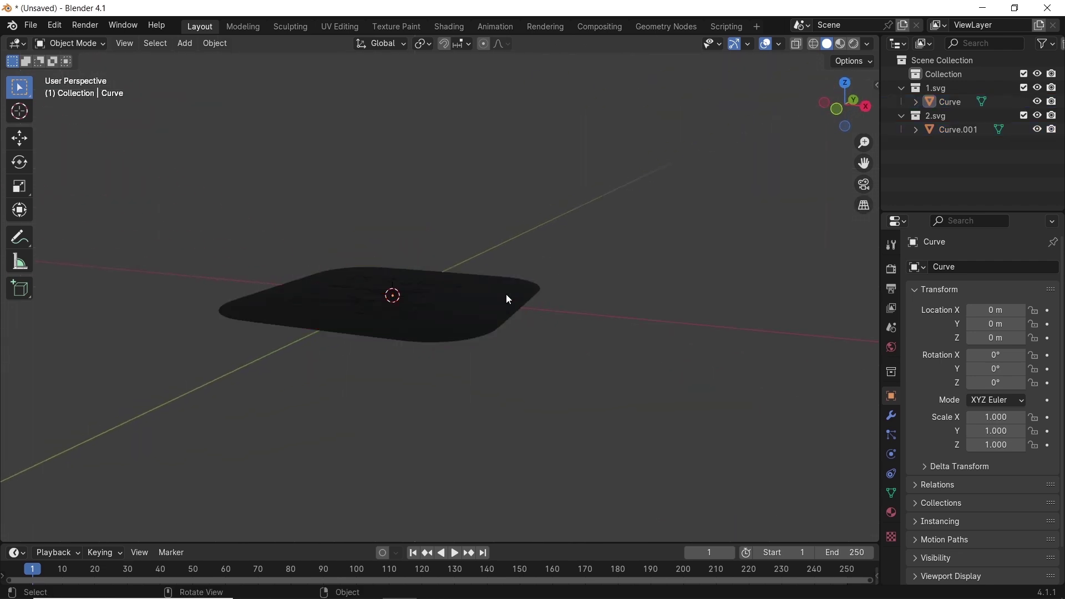
pyautogui.press('g')
pyautogui.press('z')
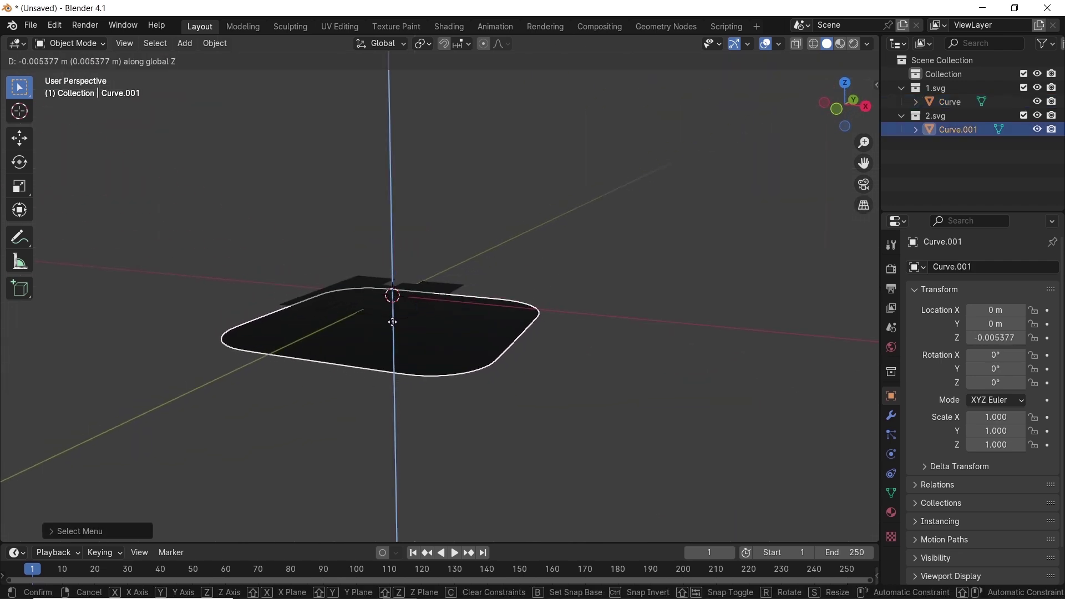
pyautogui.click(394, 322)
# - Raise the K and the rounded square together by about 0.016 m along Z
pyautogui.moveTo(442, 257); pyautogui.dragTo(380, 375)
pyautogui.press('g')
pyautogui.press('z')
pyautogui.moveTo(468, 411); pyautogui.dragTo(495, 276, button='middle')
# - Set the viewport shading color to Object so the dark shapes display in light gray
pyautogui.hotkey('alt', 'a')
pyautogui.click(427, 253)
pyautogui.press('Tab')
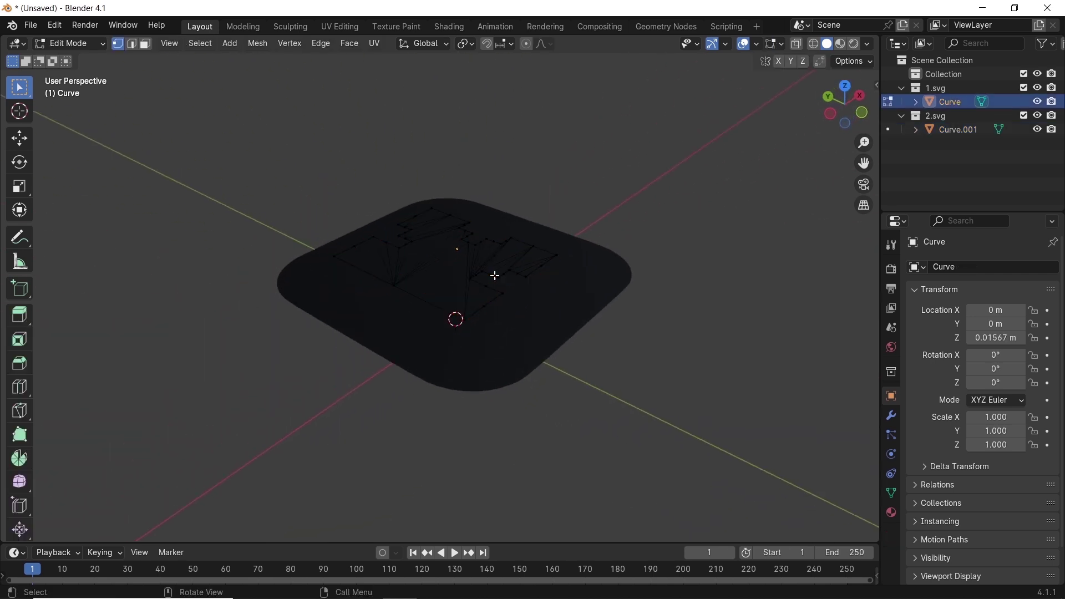
pyautogui.press('Tab')
pyautogui.click(861, 44)
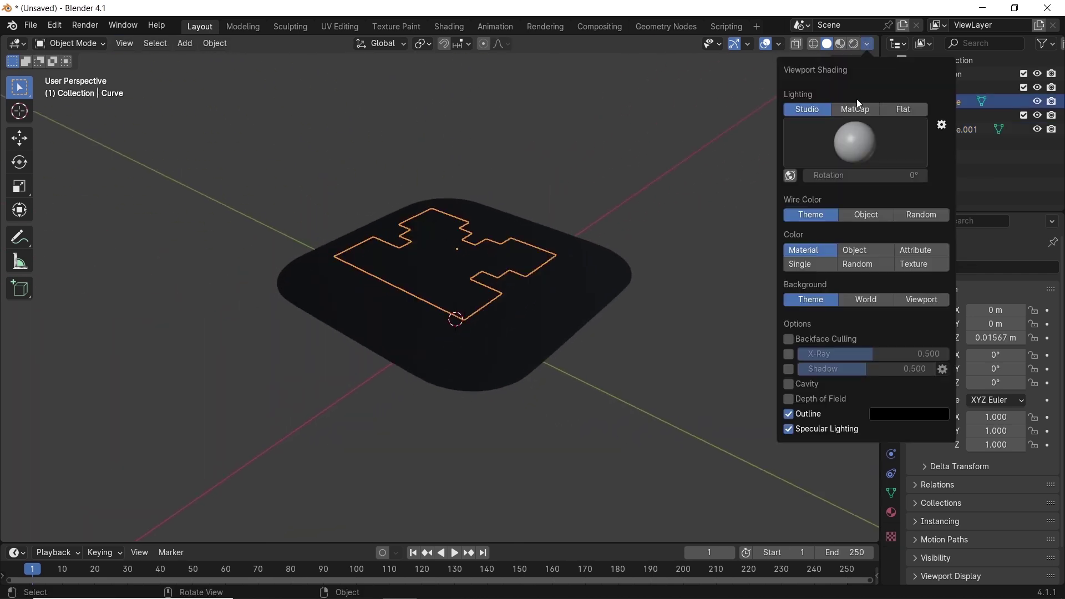
pyautogui.click(864, 250)
pyautogui.moveTo(641, 211); pyautogui.dragTo(550, 195, button='middle')
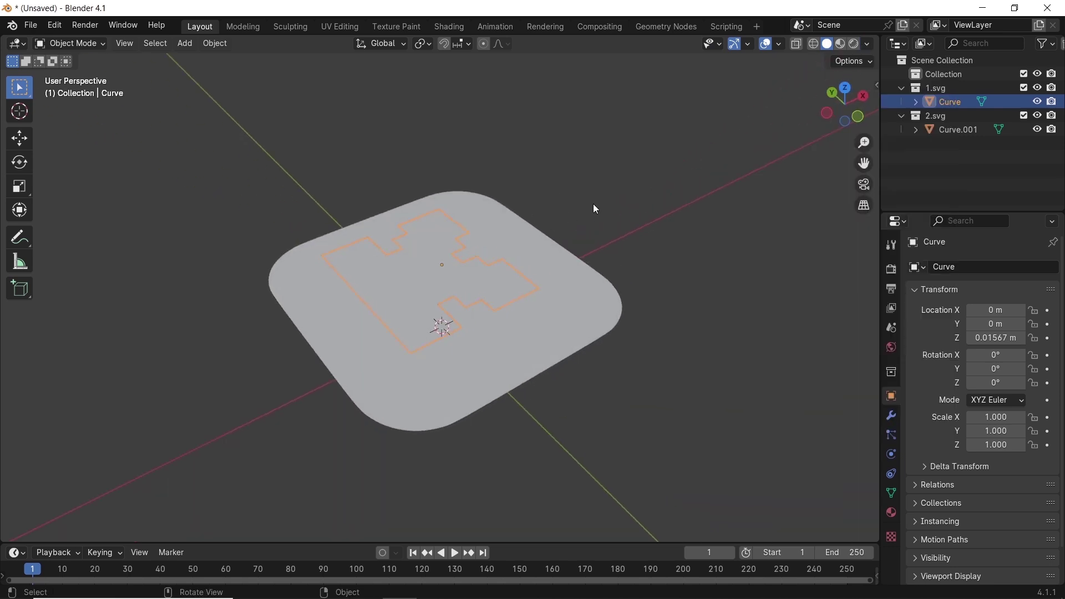
# - Raise the K along Z to about 0.05 m, well above the rounded square
pyautogui.press('g')
pyautogui.press('z')
pyautogui.click(453, 120)
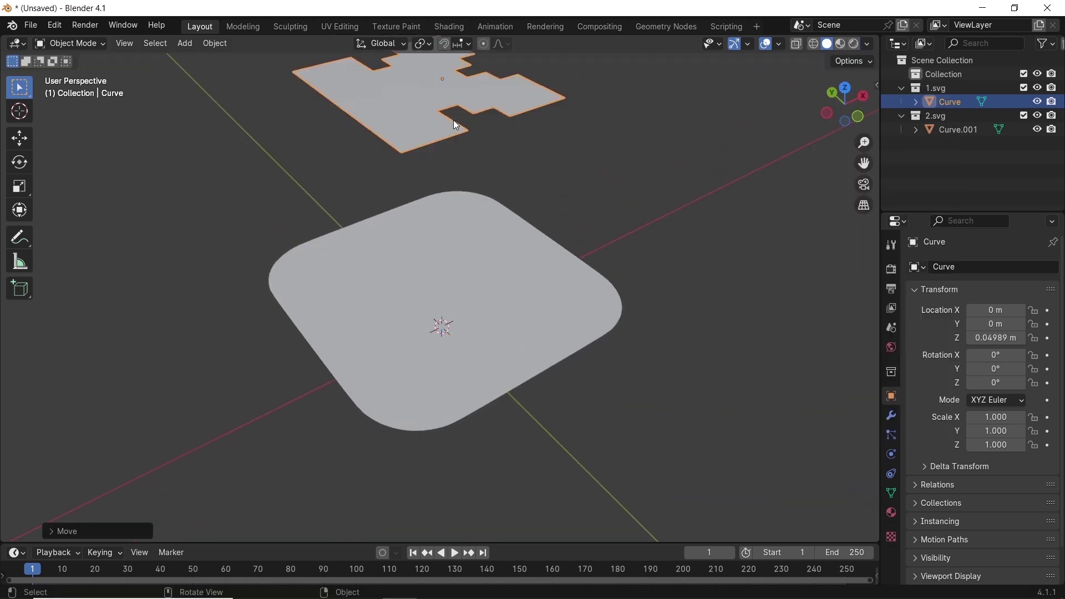
pyautogui.click(523, 252)
pyautogui.moveTo(523, 253); pyautogui.dragTo(523, 172, button='middle')
pyautogui.click(522, 172)
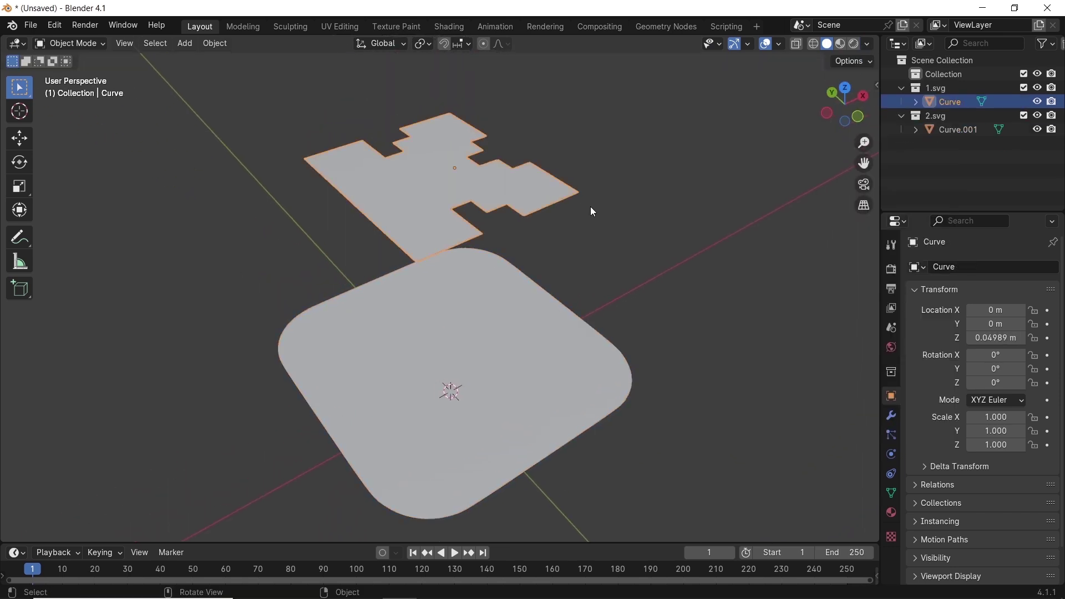
# - Extrude all faces of the K upward by about 0.003 m
pyautogui.press('Tab')
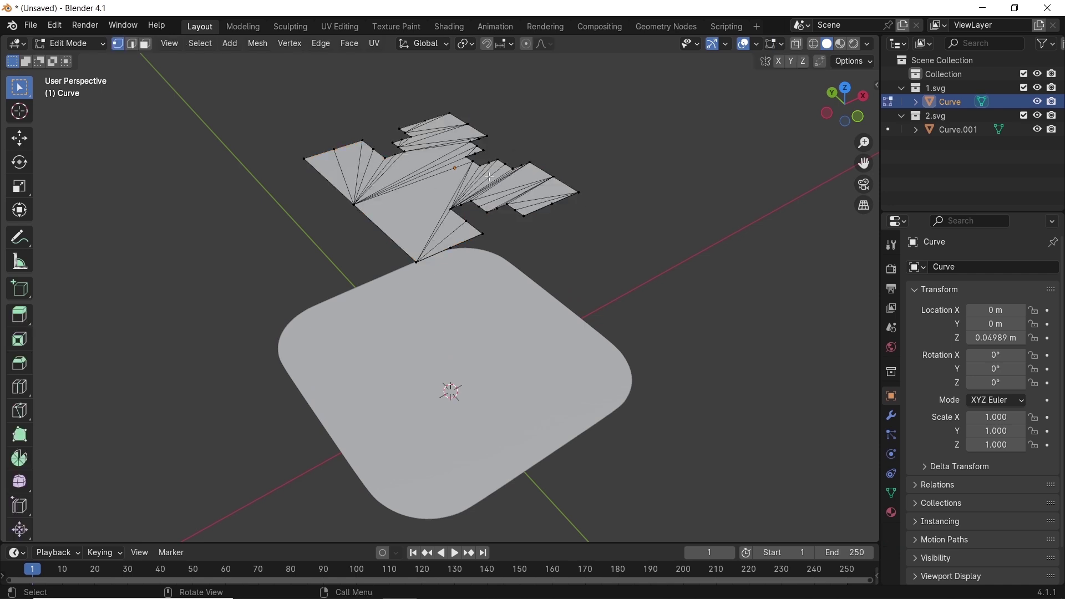
pyautogui.press('a')
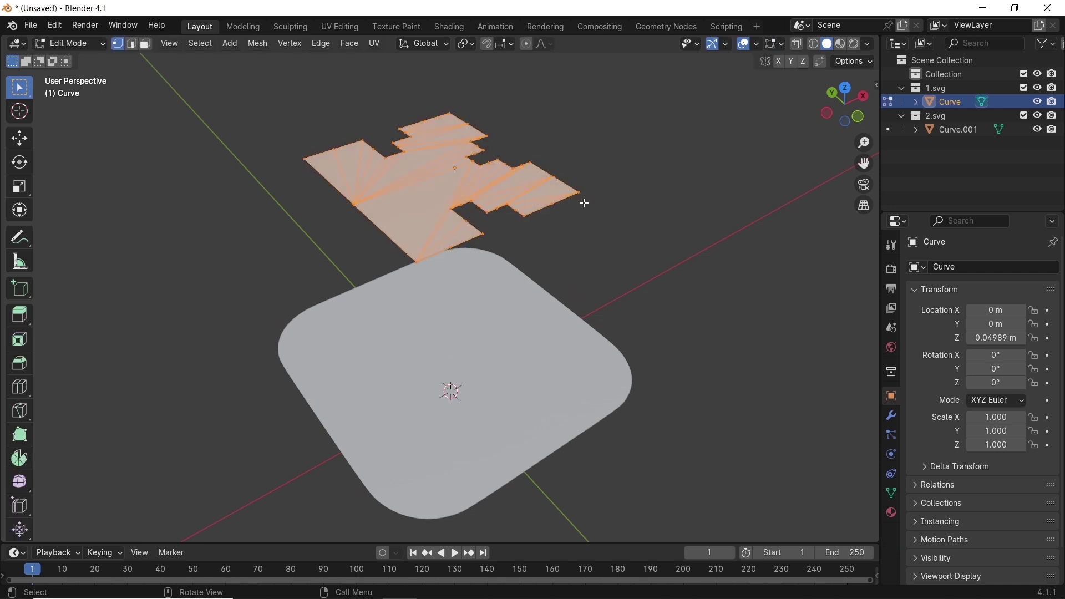
pyautogui.press('e')
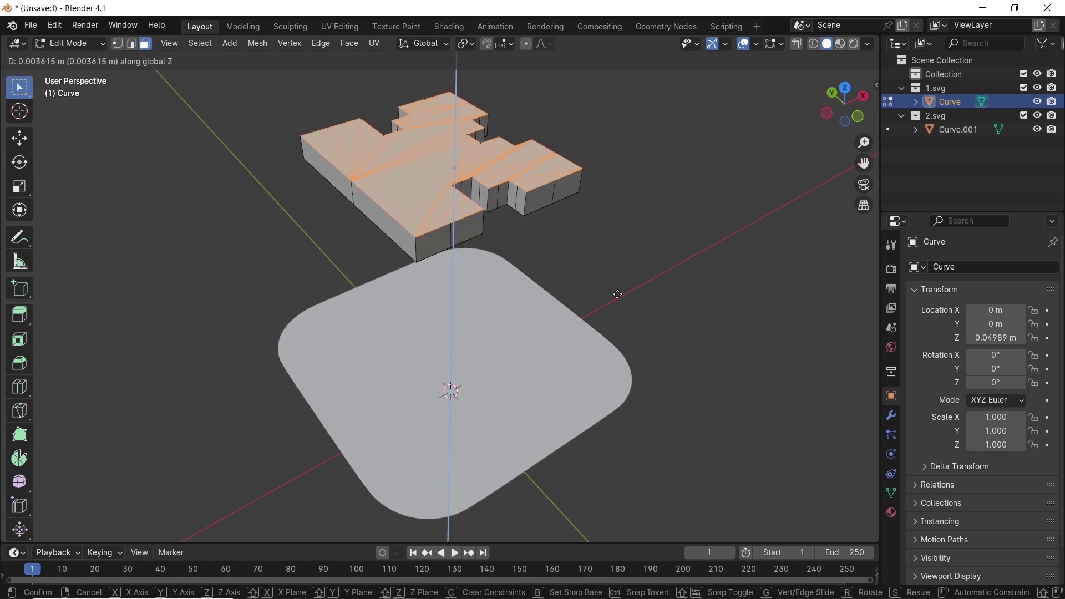
pyautogui.click(627, 326)
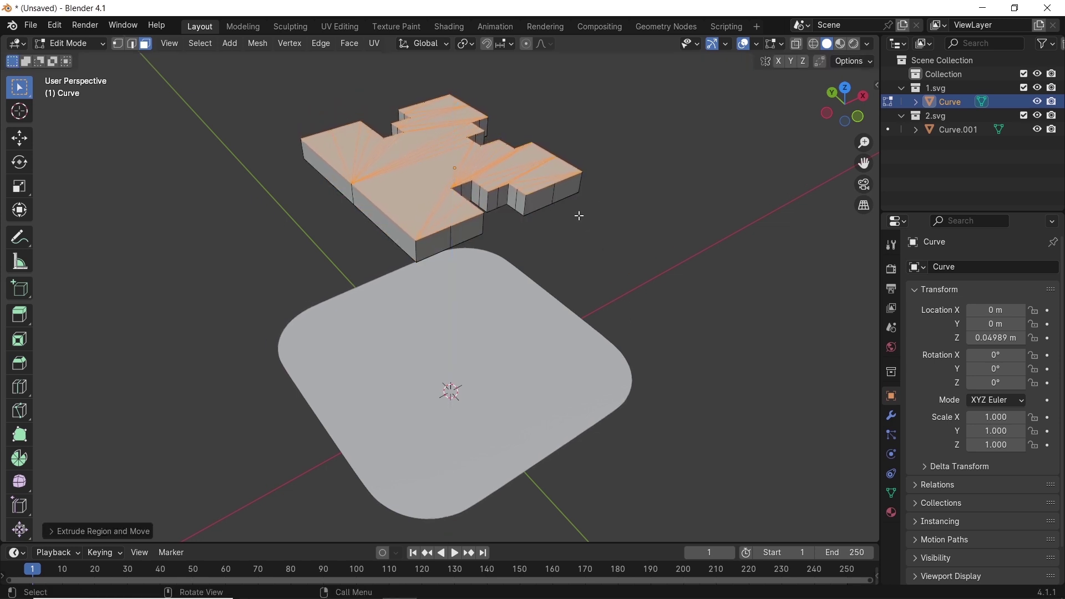
pyautogui.press('Tab')
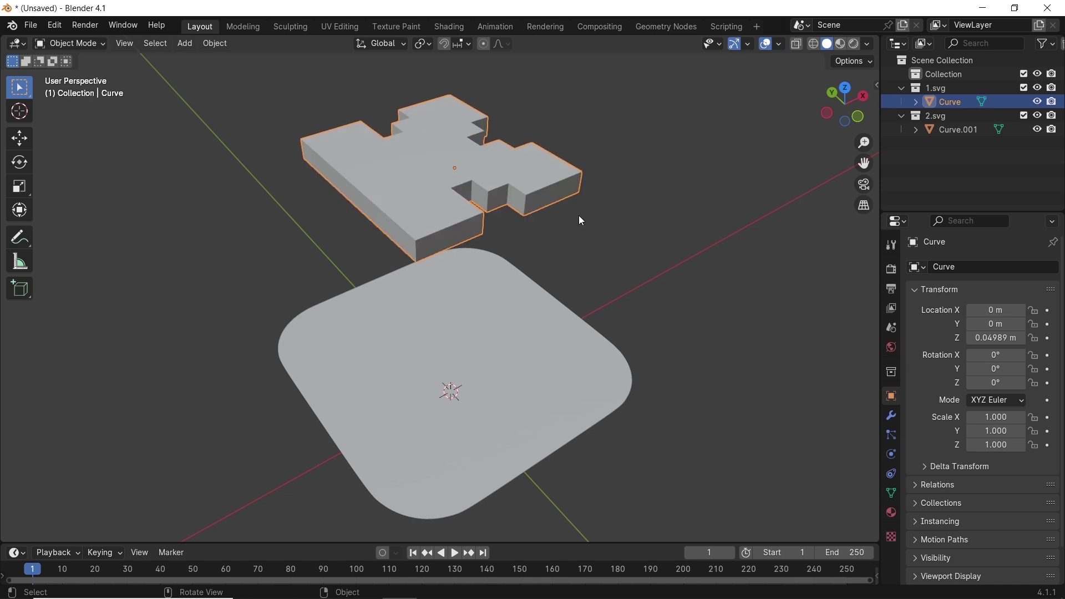
# - Extrude all faces of the rounded square upward along Z by about 0.009 m
pyautogui.click(543, 347)
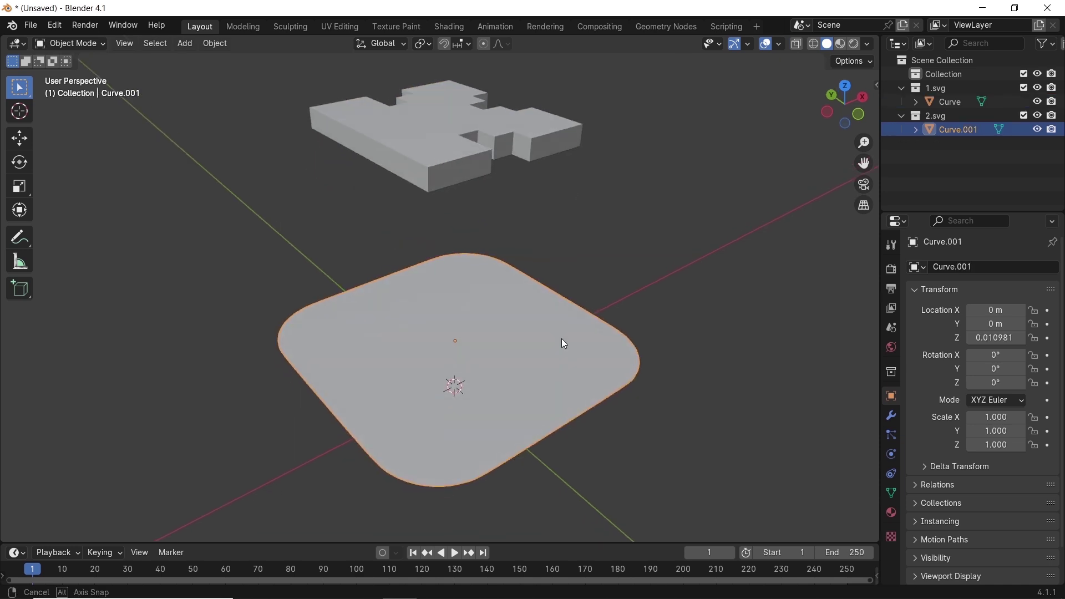
pyautogui.press('Tab')
pyautogui.press('a')
pyautogui.press('e')
pyautogui.press('z')
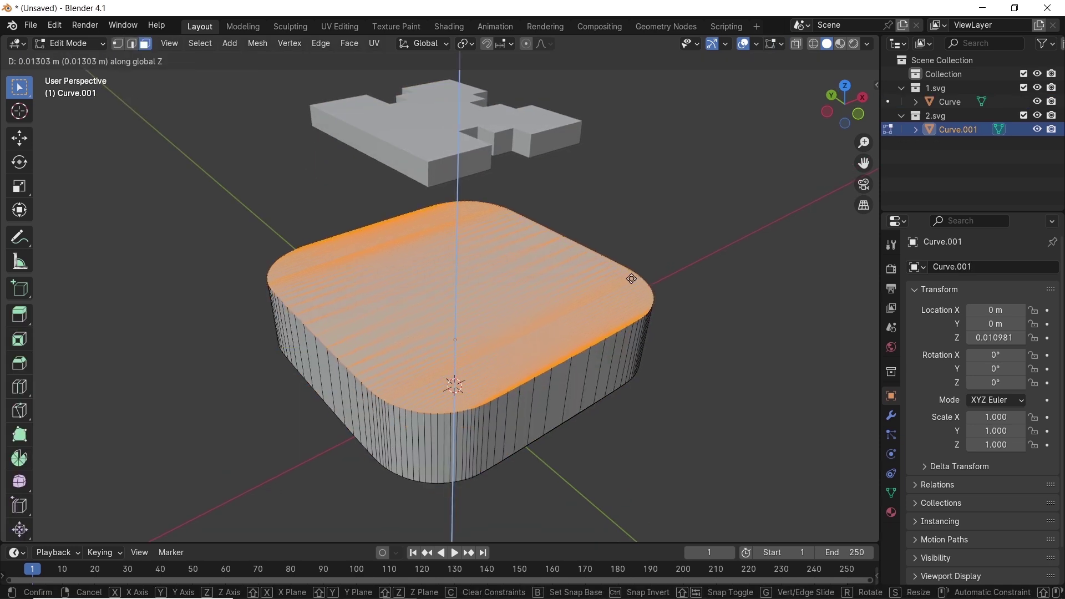
pyautogui.click(630, 257)
pyautogui.press('Tab')
# - Lower the K along Z to about 0.024 m, just above the top of the rounded square
pyautogui.click(609, 192)
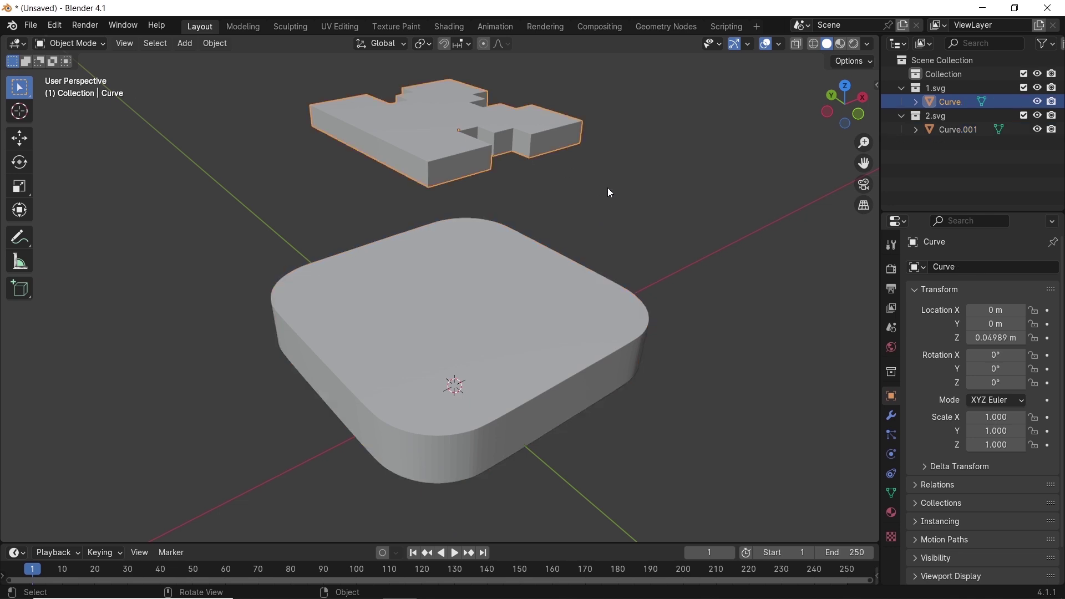
pyautogui.press('g')
pyautogui.press('z')
pyautogui.click(613, 335)
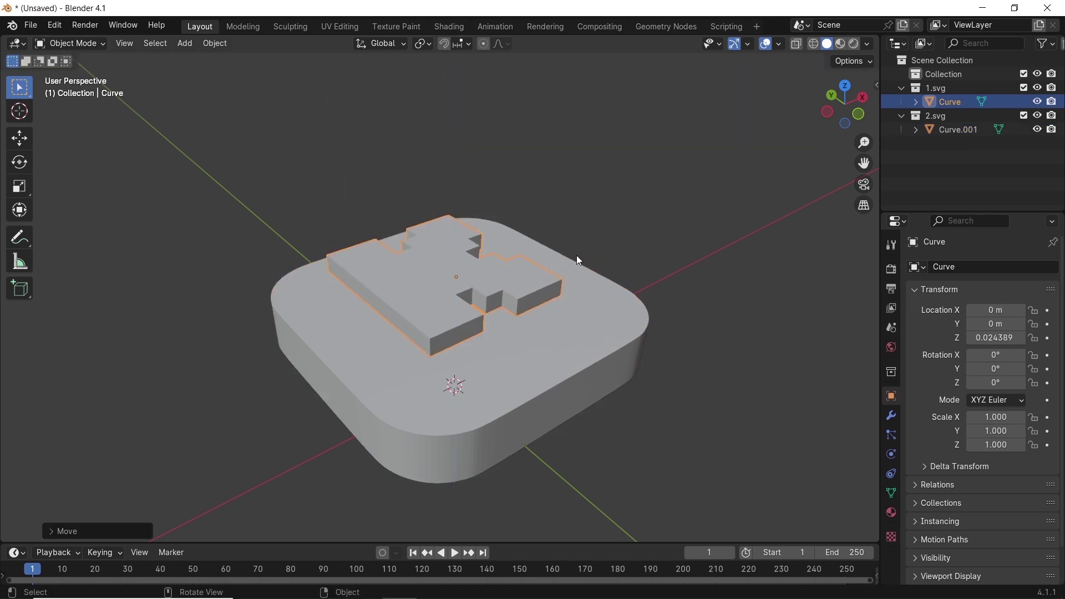
# - Rotate the K and the rounded square together 90° about the X axis
pyautogui.keyDown('shift'); pyautogui.click(501, 304); pyautogui.keyUp('shift')
pyautogui.write('rx')
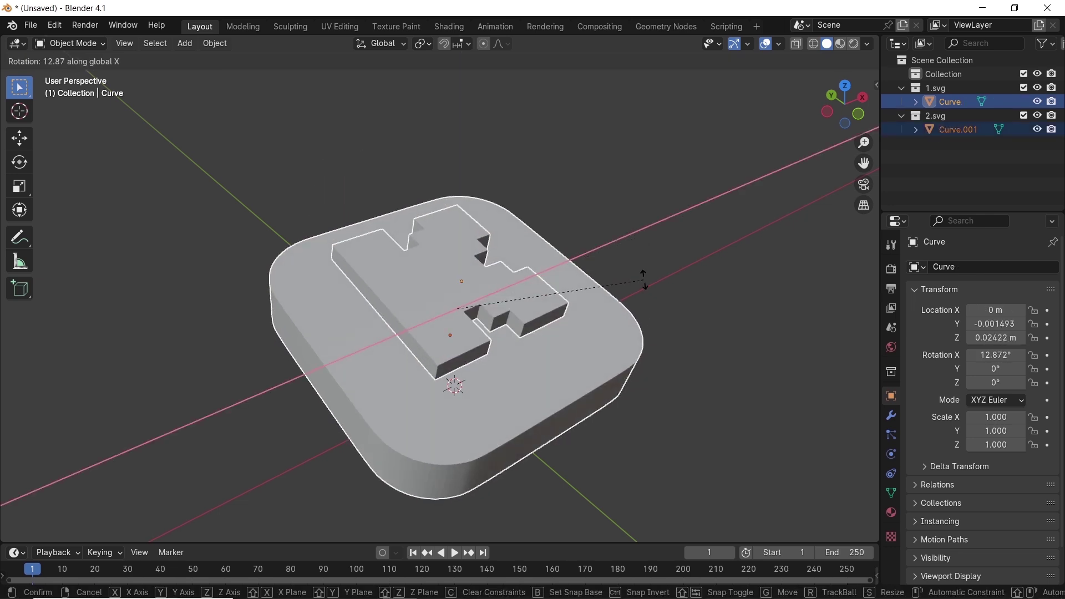
pyautogui.write('90')
pyautogui.press('Return')
pyautogui.moveTo(561, 255); pyautogui.dragTo(388, 352, button='middle')
# - Move the K about 0.0026 m along X in top view to center it on the rounded square
pyautogui.hotkey('alt', 'a')
pyautogui.click(551, 341)
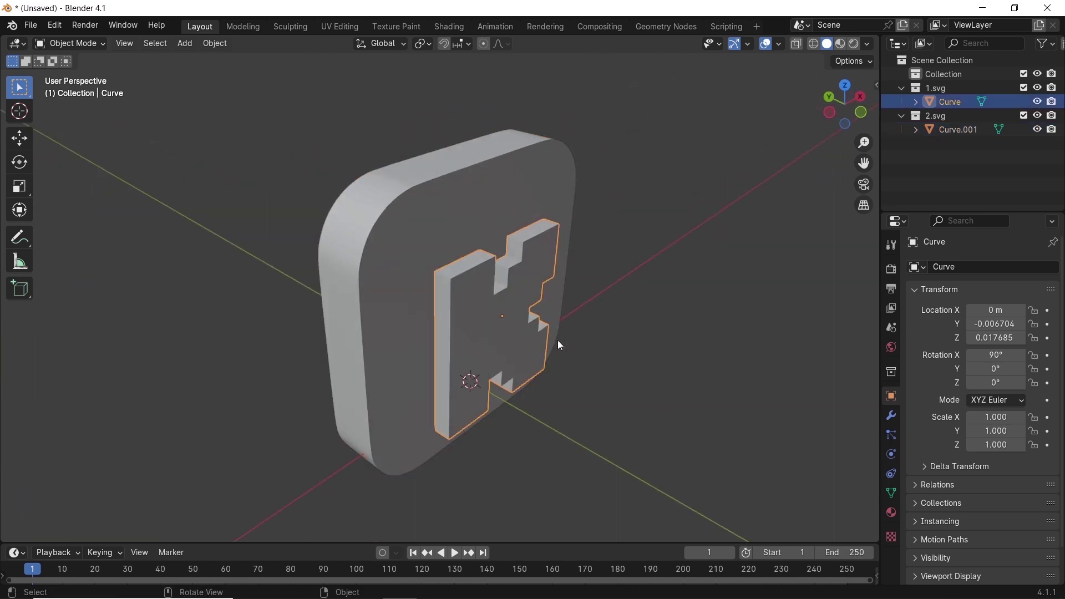
pyautogui.press('KP_7')
pyautogui.press('Home')
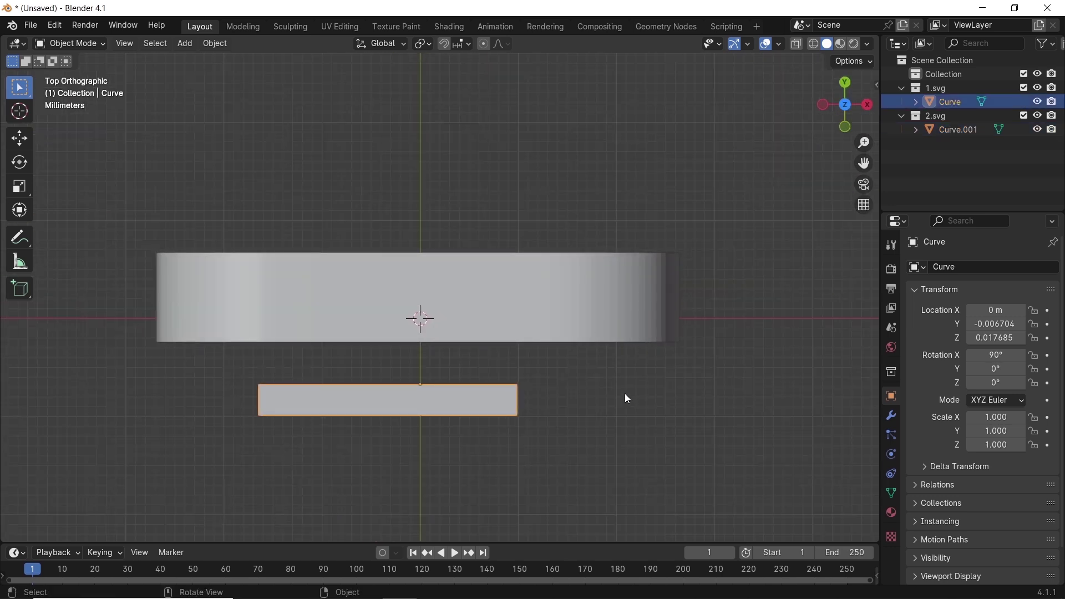
pyautogui.press('g')
pyautogui.press('x')
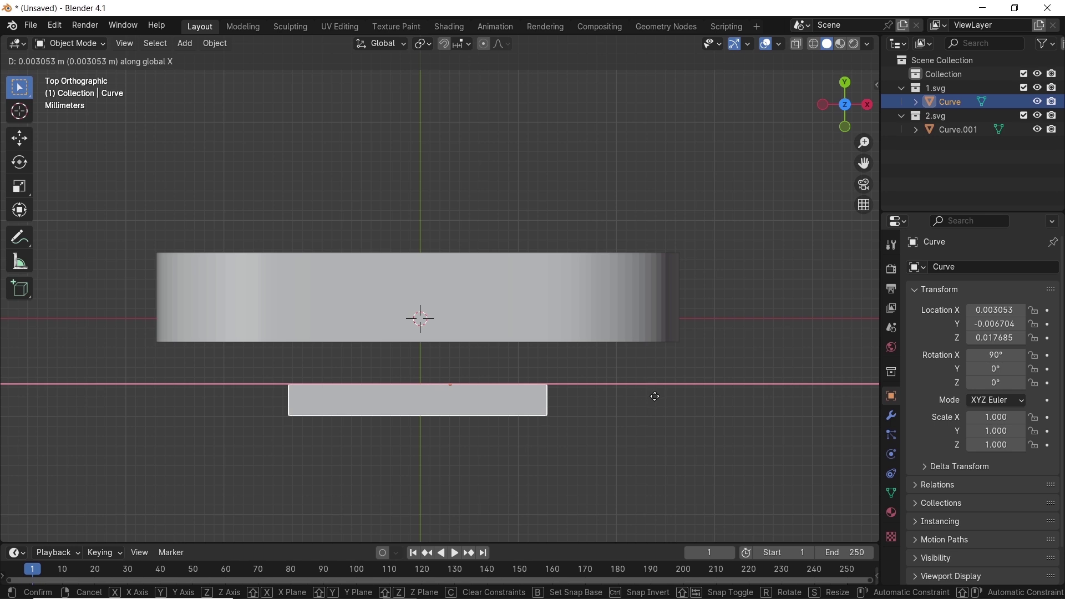
pyautogui.click(650, 396)
# - Duplicate the K about 0.02 m along Y behind the rounded square and mirror the copy on global X
pyautogui.hotkey('shift', 'd')
pyautogui.press('y')
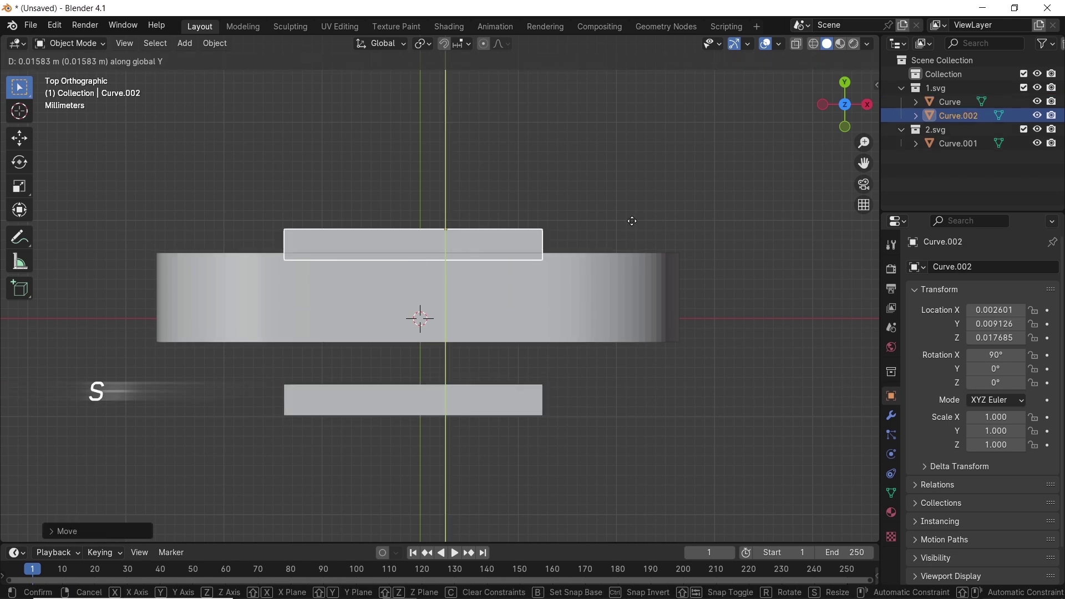
pyautogui.click(631, 203)
pyautogui.click(209, 44)
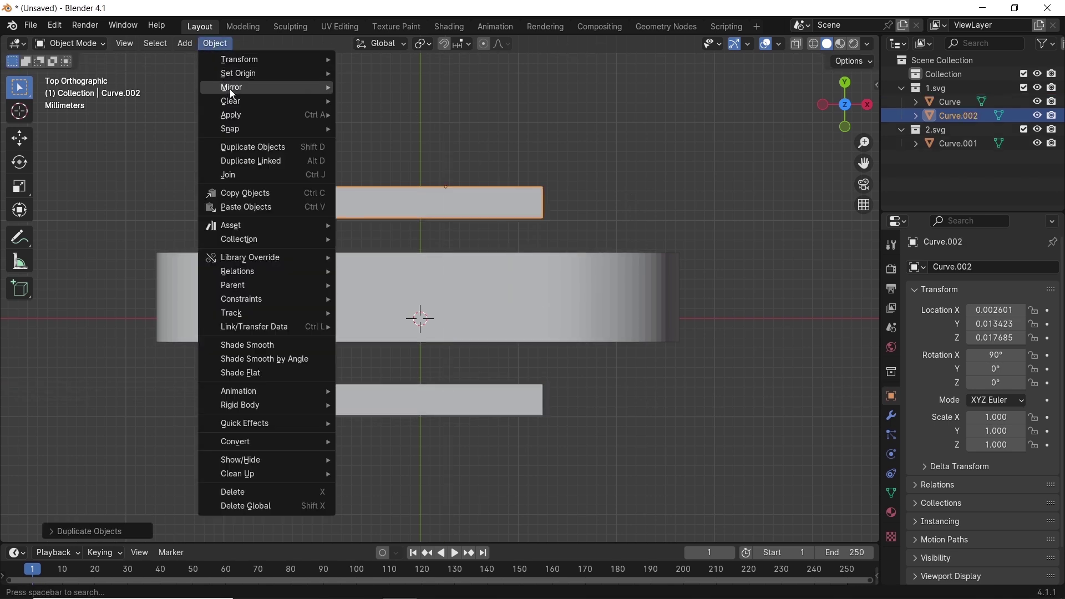
pyautogui.moveTo(231, 87)
pyautogui.click(373, 105)
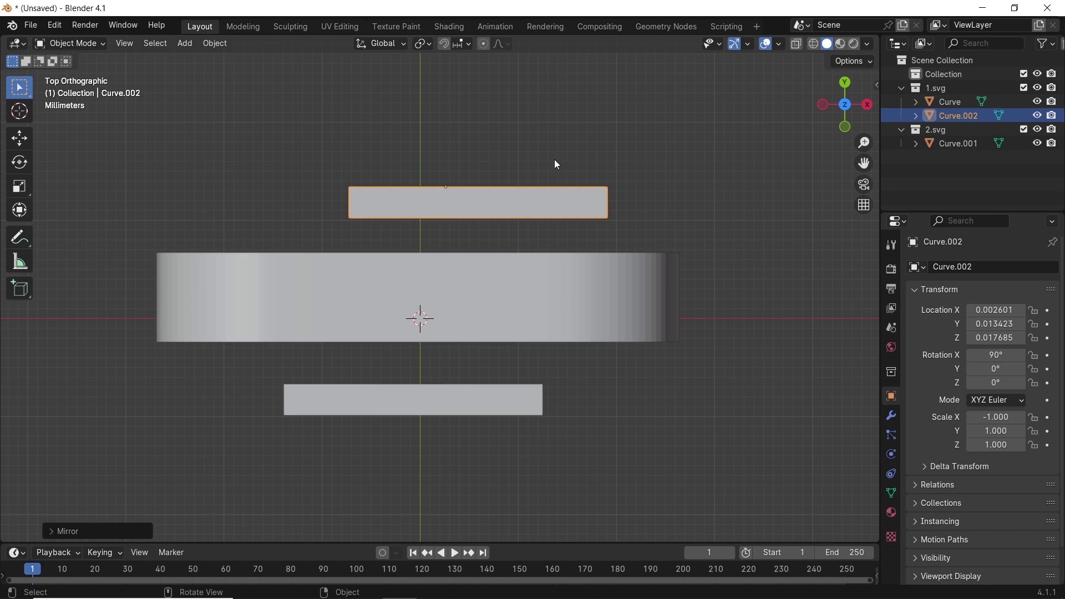
pyautogui.moveTo(558, 165); pyautogui.dragTo(490, 265, button='middle')
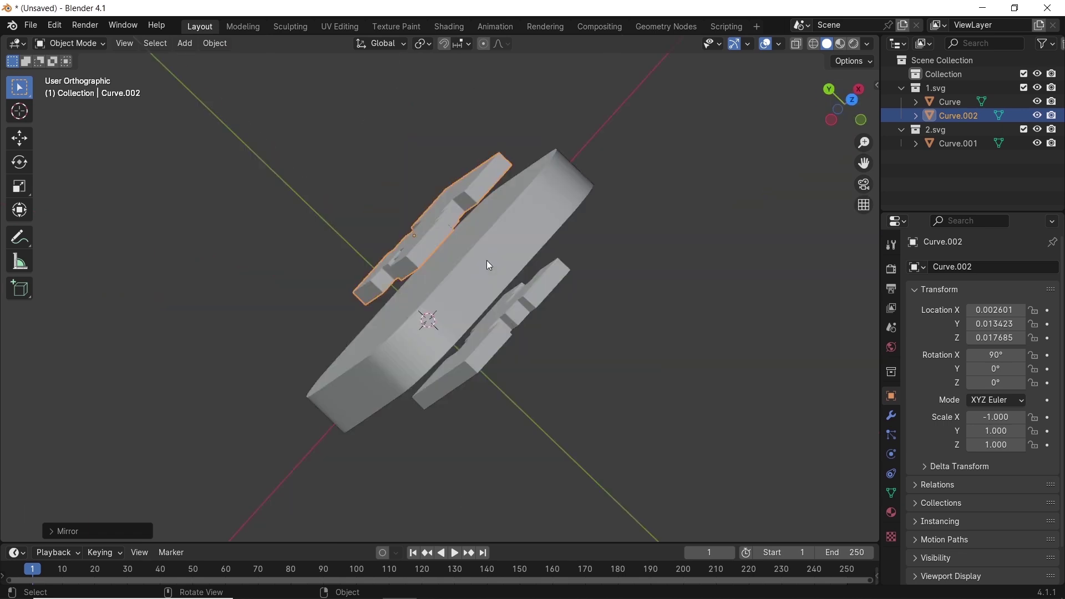
# - Move the mirrored rear K about -0.0064 m along X in top view to line it up with the front K
pyautogui.press('KP_7')
pyautogui.scroll(3, 617, 188)
pyautogui.press('g')
pyautogui.press('x')
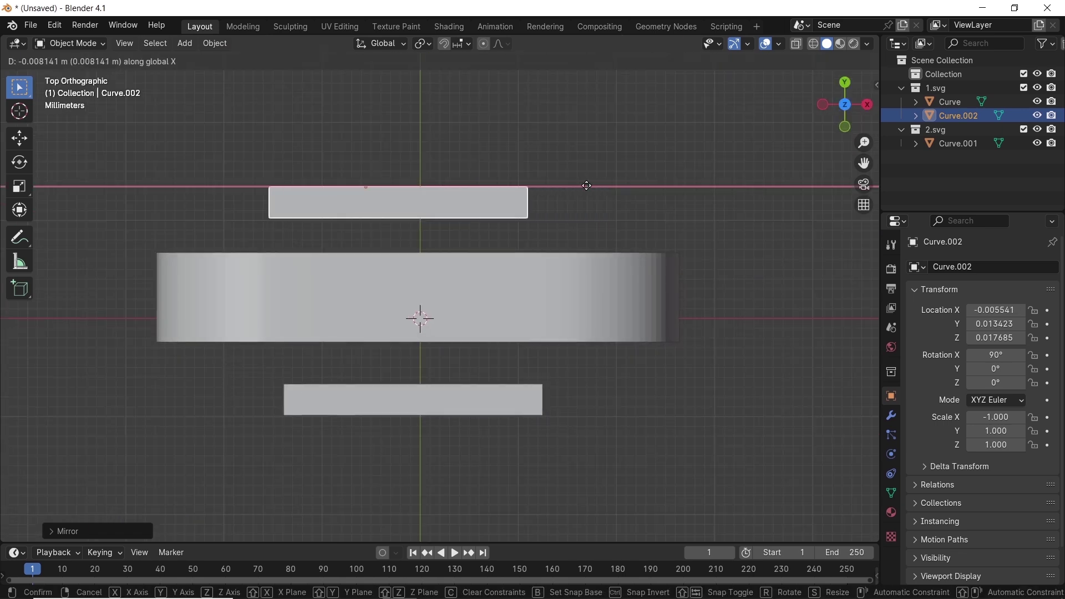
pyautogui.click(604, 188)
# - Add a camera and align it to the front view of the logo
pyautogui.moveTo(598, 186); pyautogui.dragTo(514, 271, button='middle')
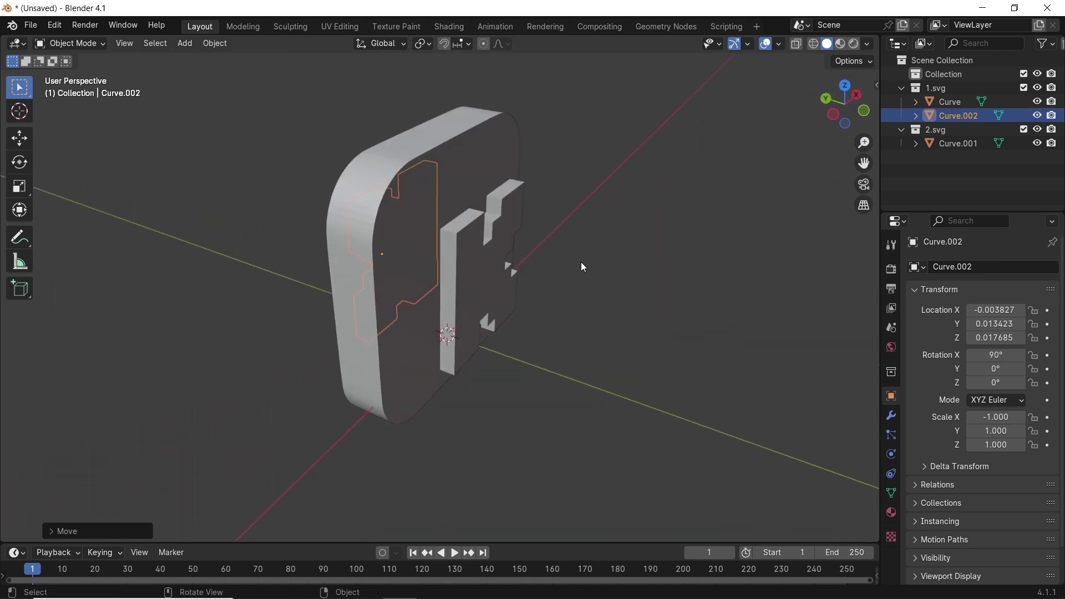
pyautogui.hotkey('shift', 'a')
pyautogui.click(561, 478)
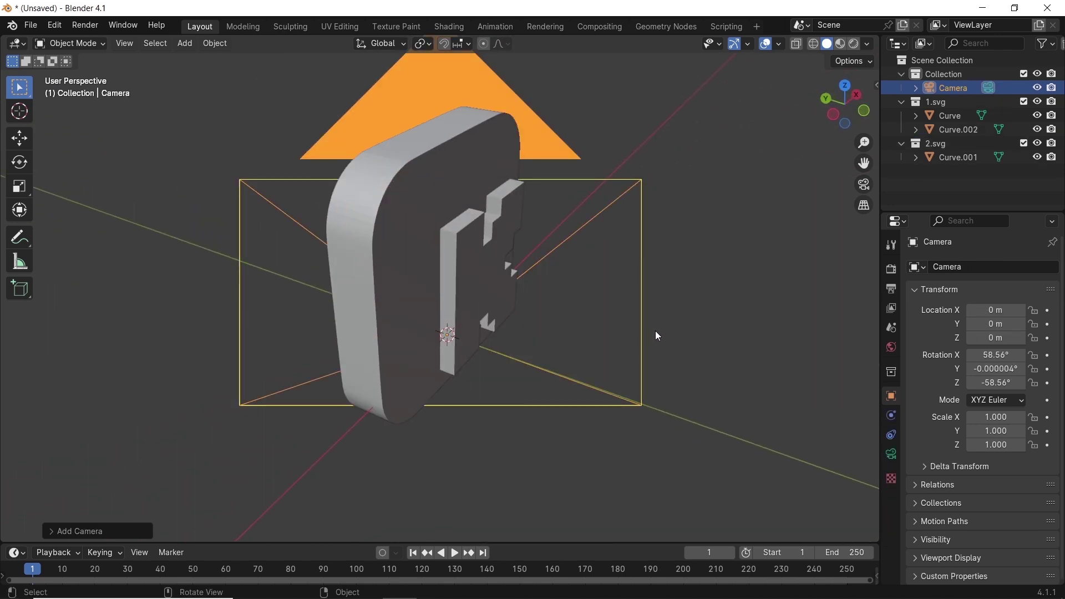
pyautogui.press('KP_1')
pyautogui.press('ctrl+alt+KP_0')
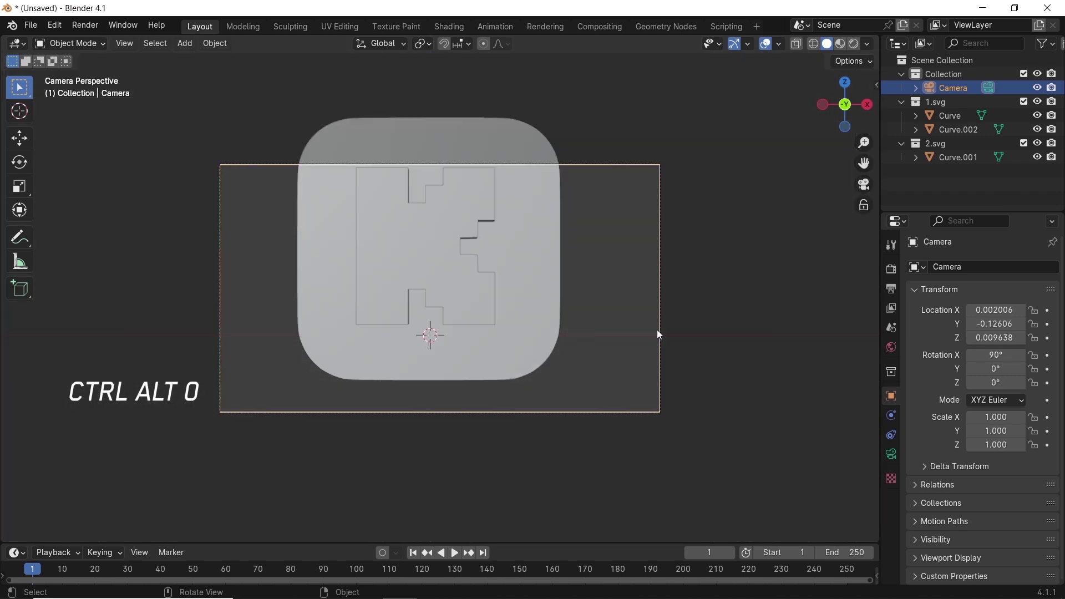
# - Set the output's horizontal resolution to 1080 px for a square frame
pyautogui.click(898, 289)
pyautogui.click(1011, 287)
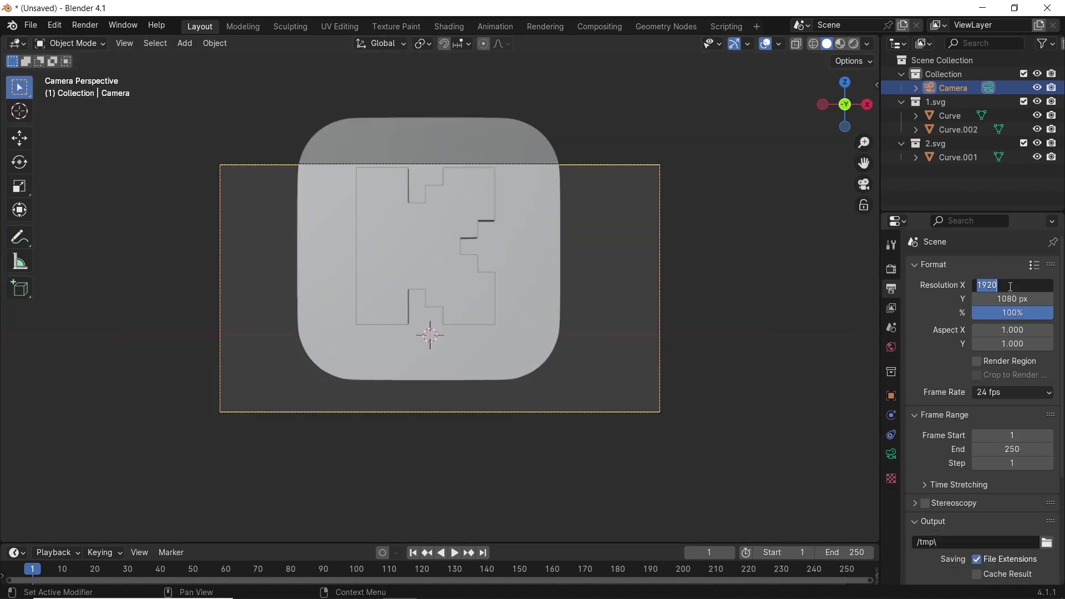
pyautogui.write('1080')
pyautogui.press('Return')
# - Move the camera about 0.009 m along Z and -0.005 m along X to center the logo in the frame
pyautogui.press('g')
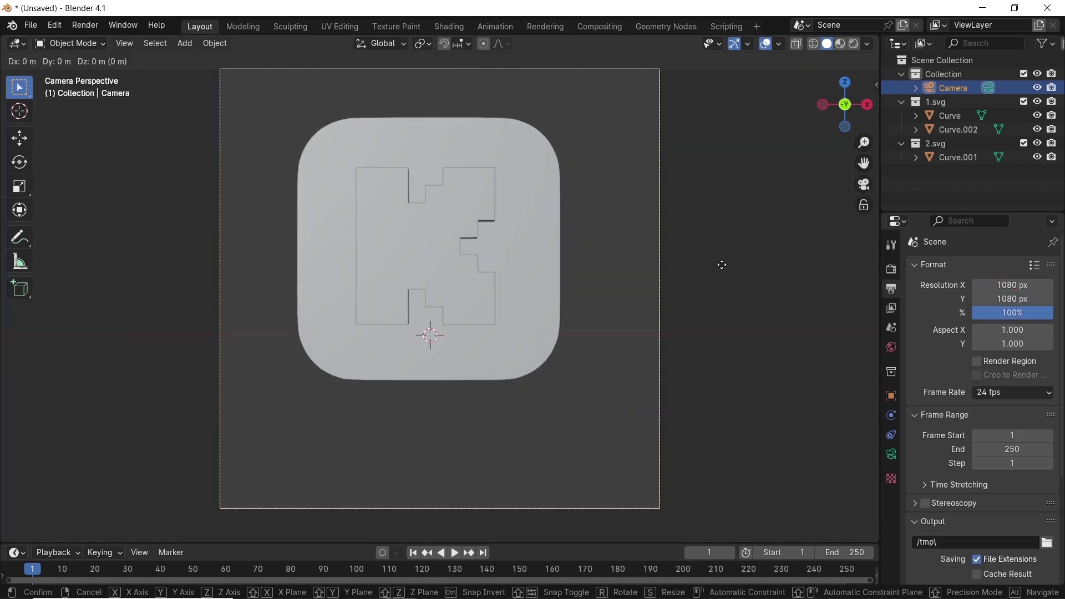
pyautogui.press('z')
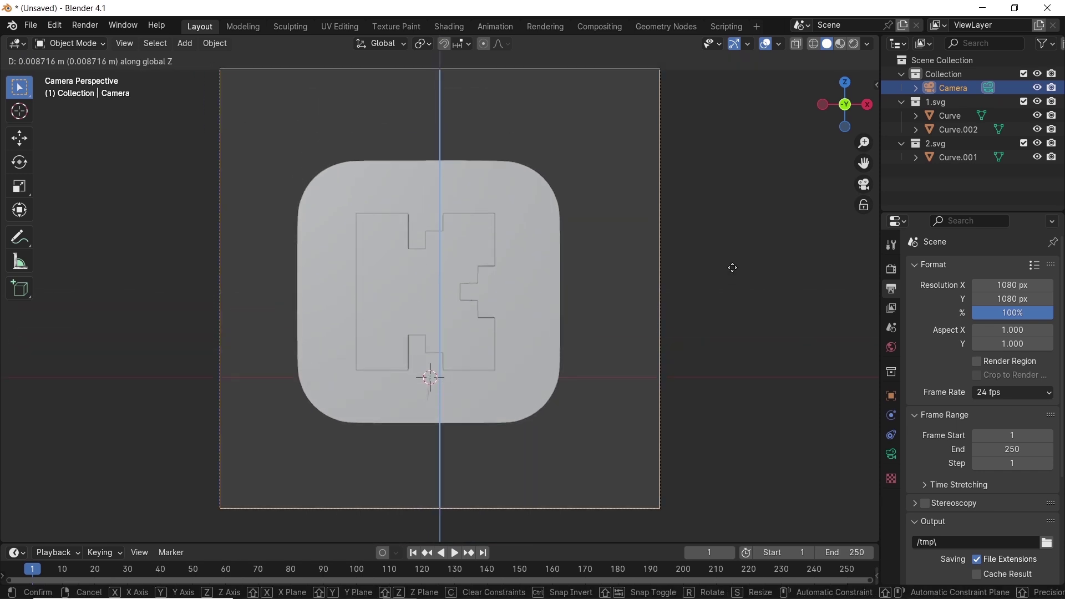
pyautogui.click(736, 281)
pyautogui.press('g')
pyautogui.press('x')
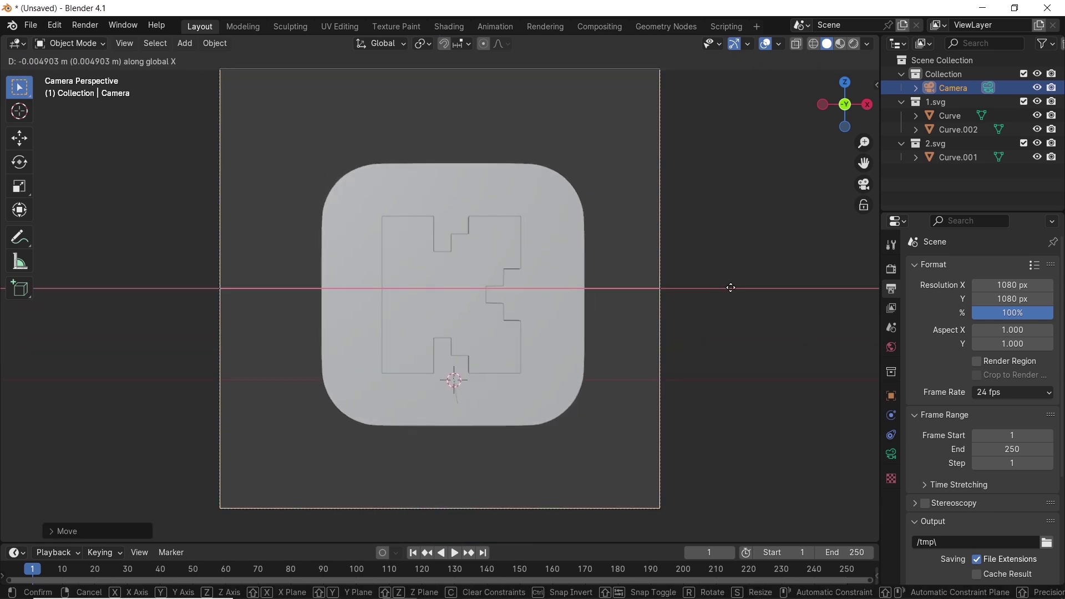
pyautogui.click(730, 290)
# - Move the camera back along Y, away from the front of the logo
pyautogui.moveTo(651, 291); pyautogui.dragTo(575, 384, button='middle')
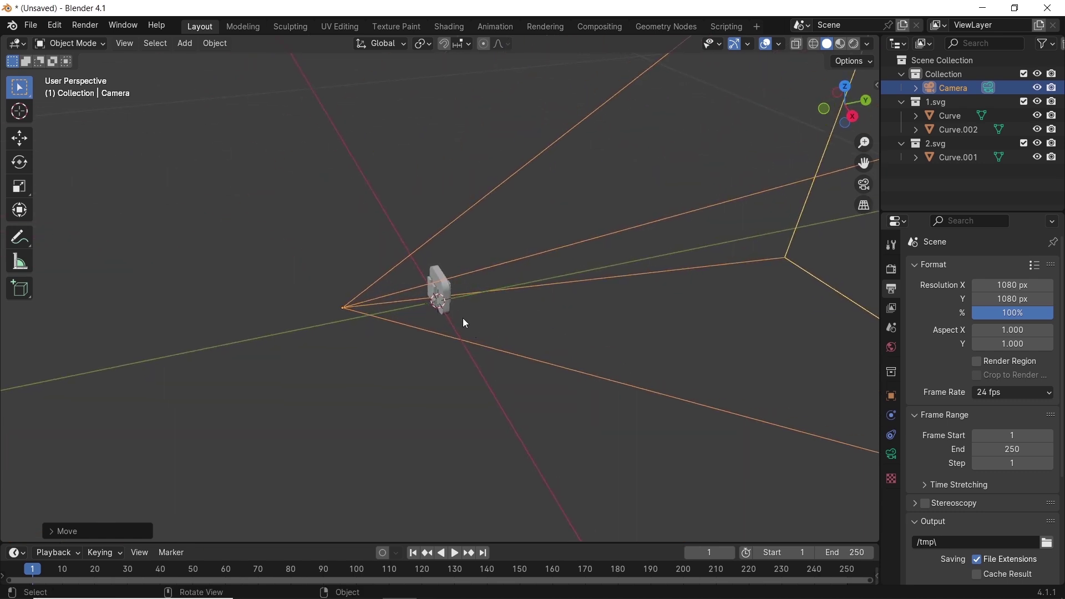
pyautogui.hotkey('alt', 'g')
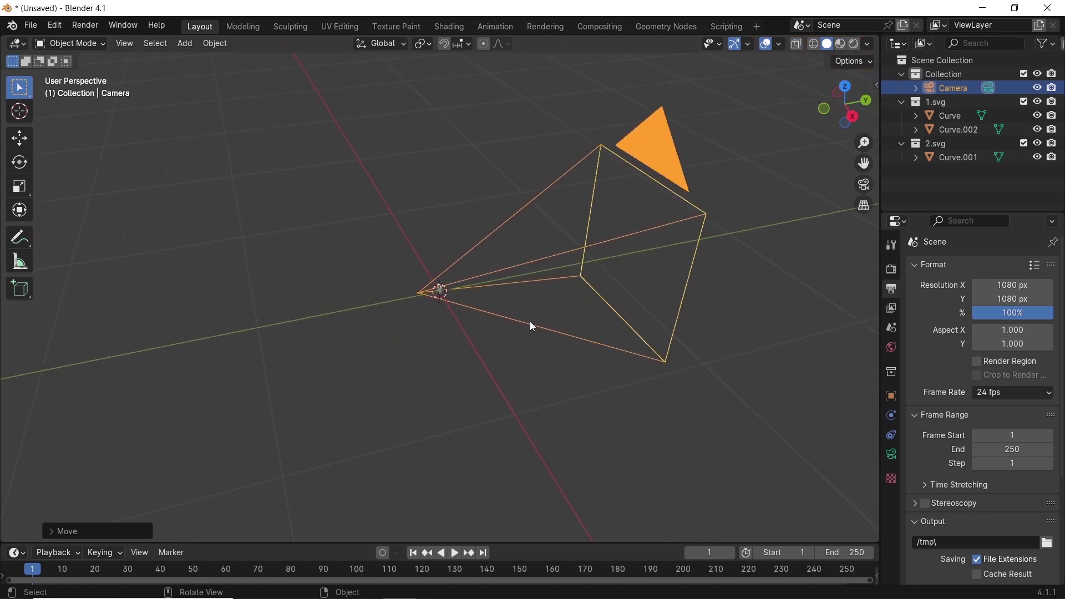
pyautogui.press('g')
pyautogui.press('x')
pyautogui.press('y')
pyautogui.click(222, 377)
# - Scale up both Ks and the rounded square together until the logo fills most of the camera frame
pyautogui.moveTo(466, 261); pyautogui.dragTo(411, 327)
pyautogui.moveTo(411, 328); pyautogui.dragTo(555, 328, button='middle')
pyautogui.press('s')
pyautogui.click(631, 394)
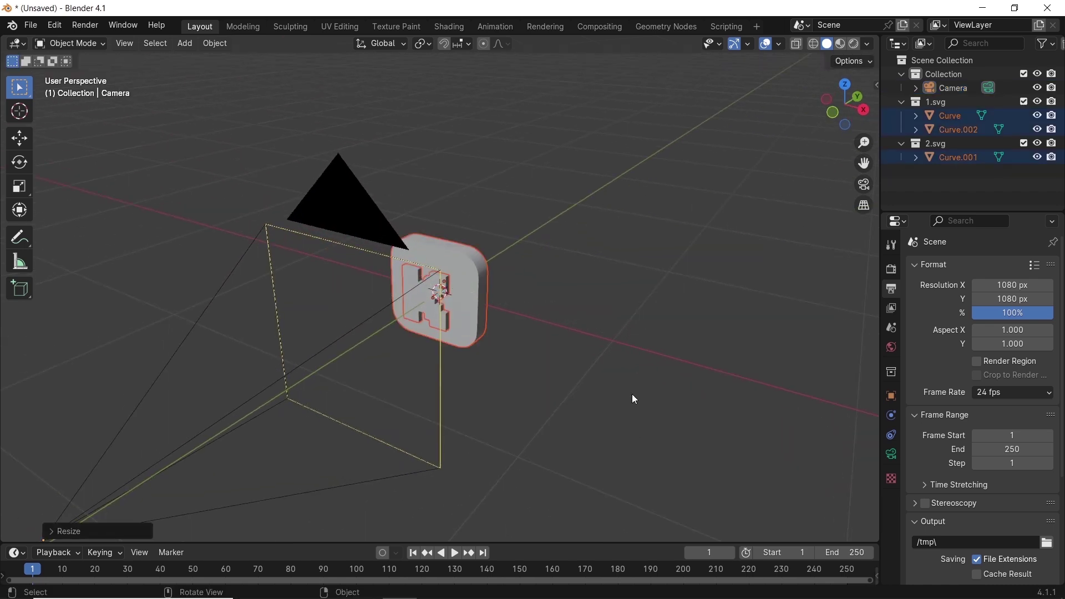
pyautogui.press('KP_0')
pyautogui.press('s')
pyautogui.click(712, 355)
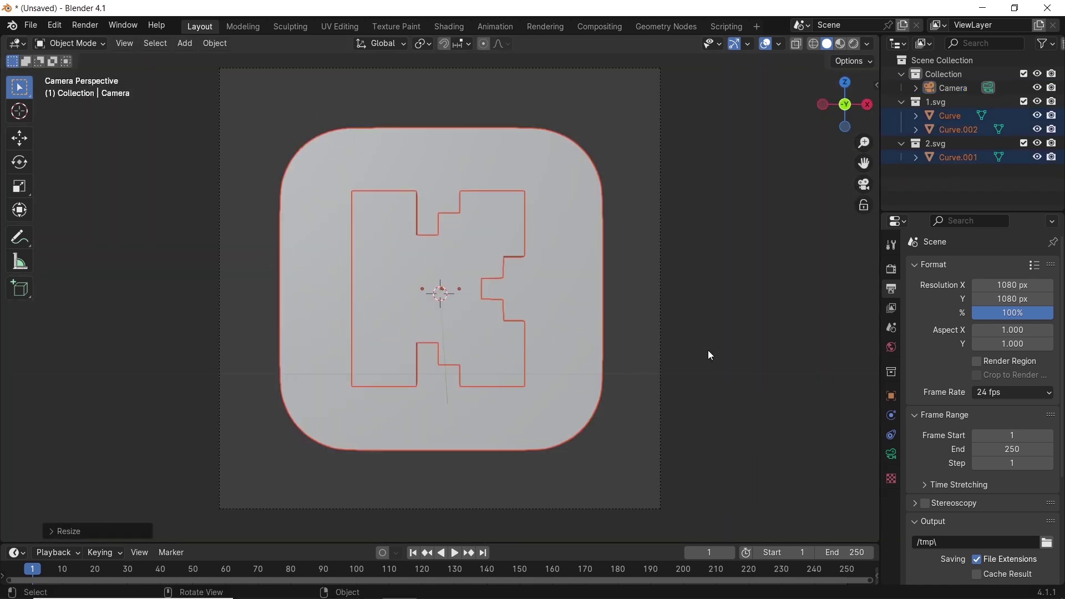
pyautogui.click(741, 327)
pyautogui.click(662, 298)
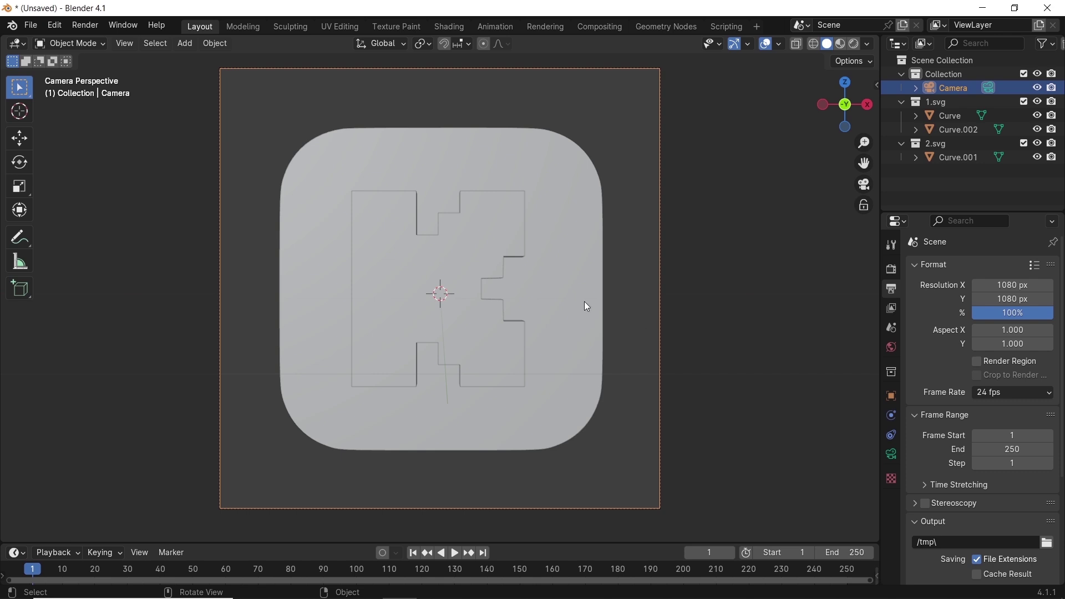
# - Display material preview and set the K's base color to green with hue 0.318, saturation 0.964 and value 0.719
pyautogui.click(483, 256)
pyautogui.press('z')
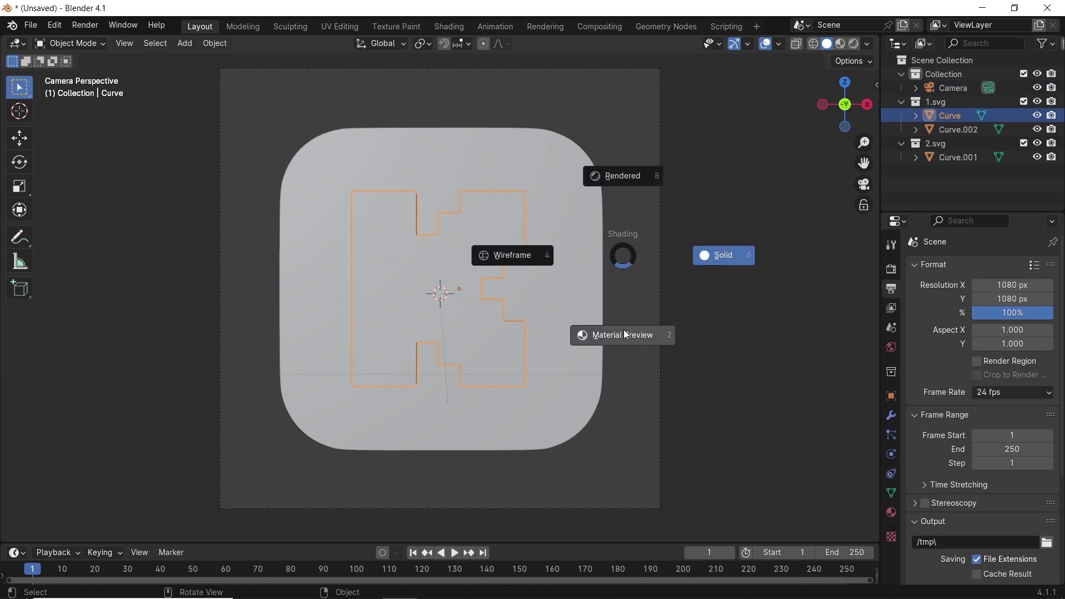
pyautogui.click(626, 331)
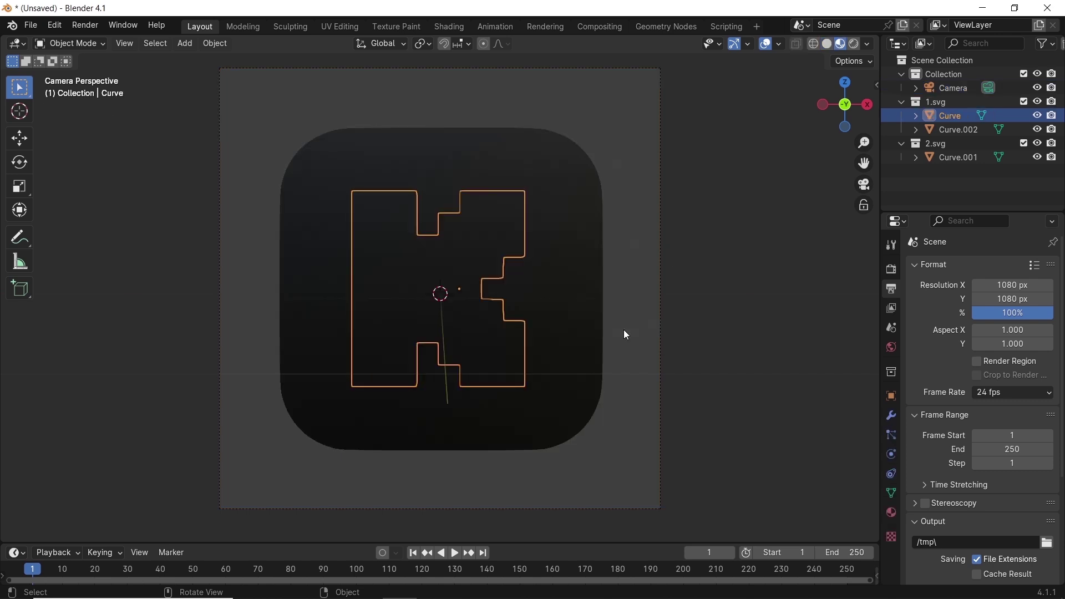
pyautogui.click(891, 513)
pyautogui.click(994, 414)
pyautogui.moveTo(954, 377); pyautogui.dragTo(979, 377)
pyautogui.click(910, 242)
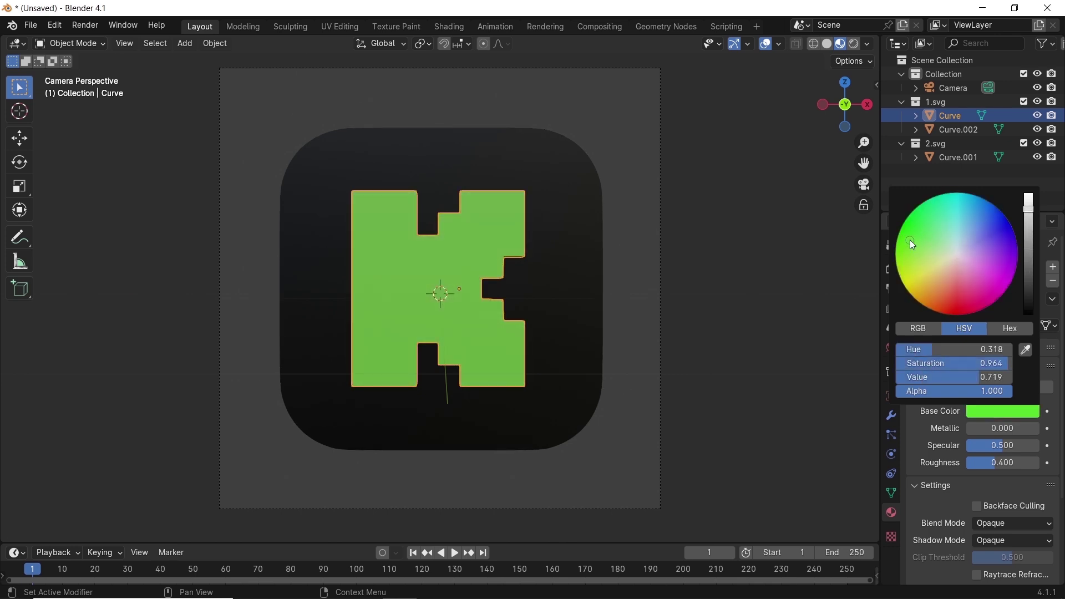
# - Give the rounded square's material a near-black base color of value 0.005, metallic 1.000 and specular 0.157
pyautogui.click(590, 220)
pyautogui.click(1016, 411)
pyautogui.moveTo(954, 377); pyautogui.dragTo(938, 377)
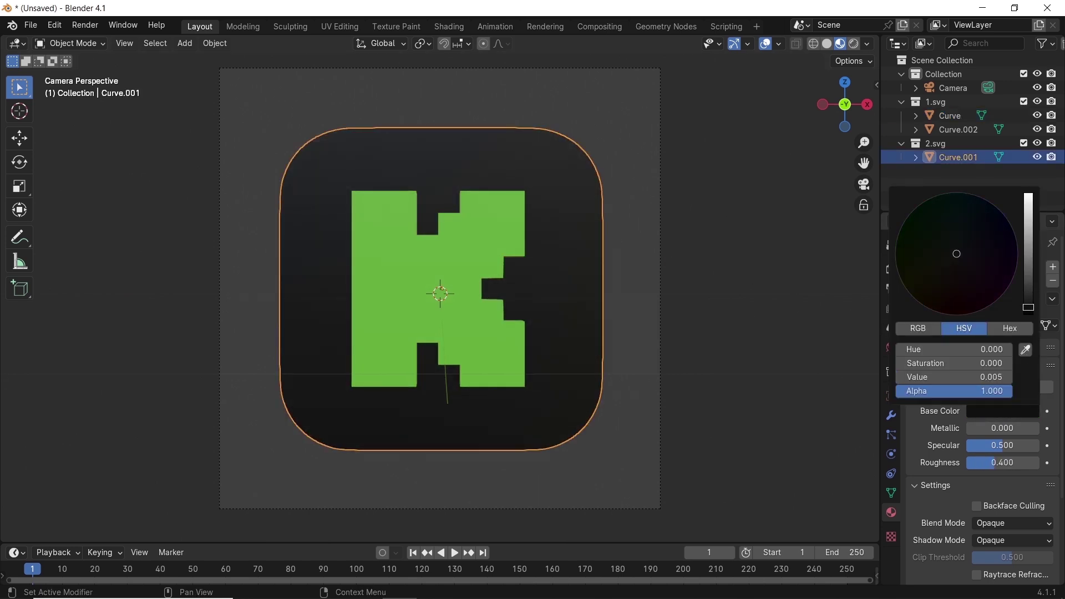
pyautogui.moveTo(976, 428); pyautogui.dragTo(1038, 427)
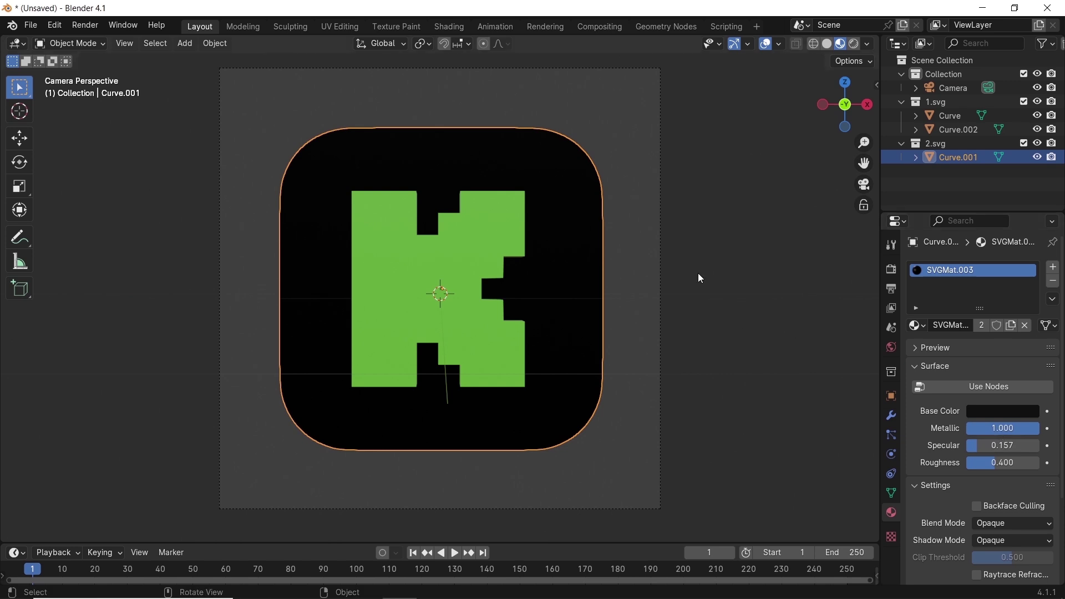
# - Use harvest_4k.exr as an environment texture for the world color and display the rendered view
pyautogui.click(891, 348)
pyautogui.click(974, 359)
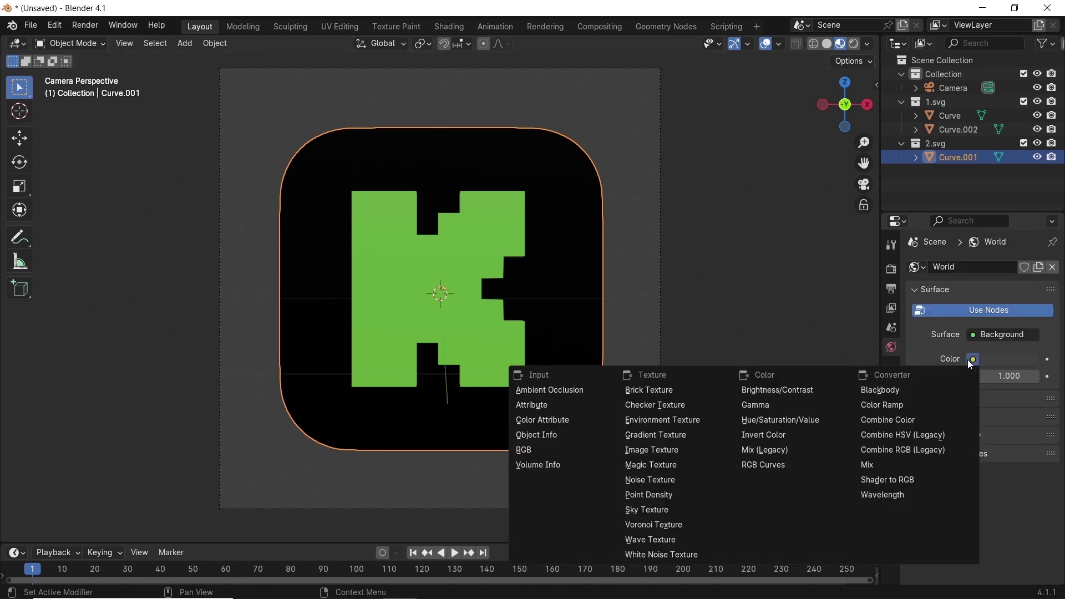
pyautogui.click(710, 420)
pyautogui.click(1022, 377)
pyautogui.doubleClick(373, 377)
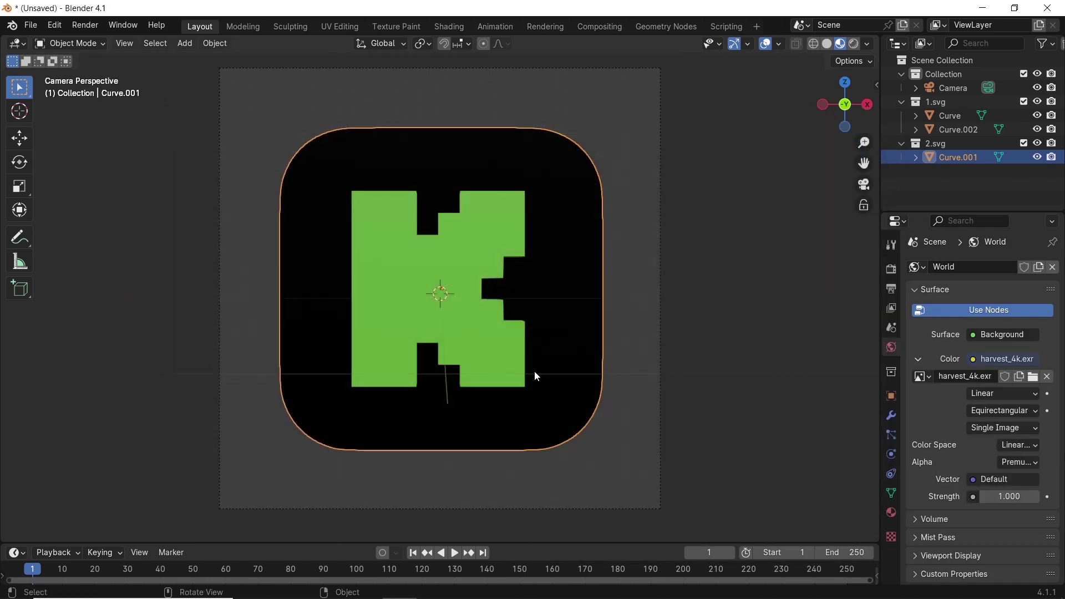
pyautogui.press('z')
pyautogui.click(724, 243)
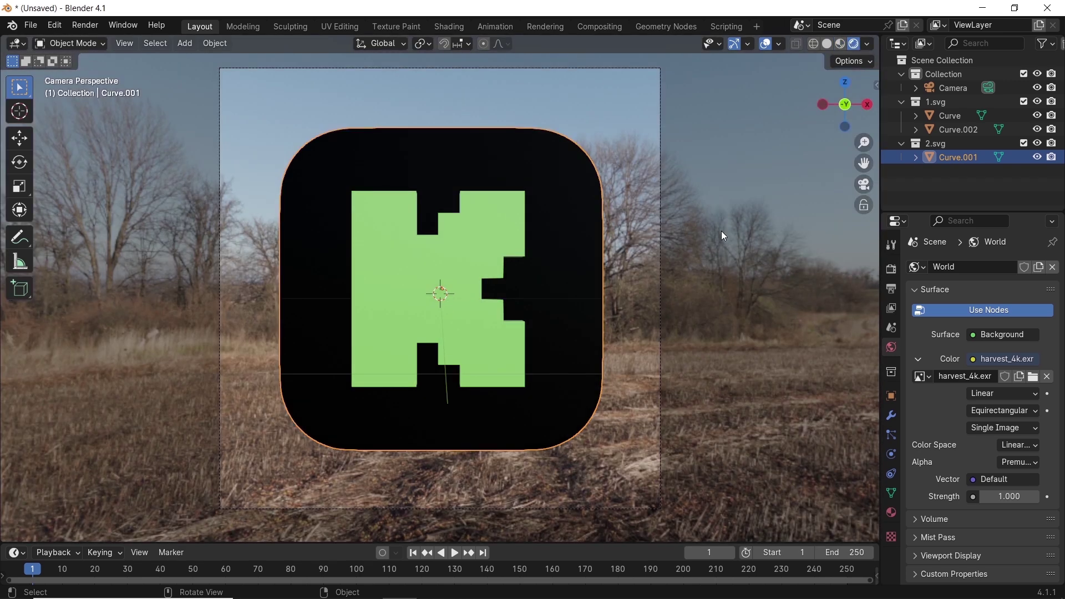
# - Enable Ambient Occlusion and Bloom for EEVEE and make the film background transparent
pyautogui.click(891, 274)
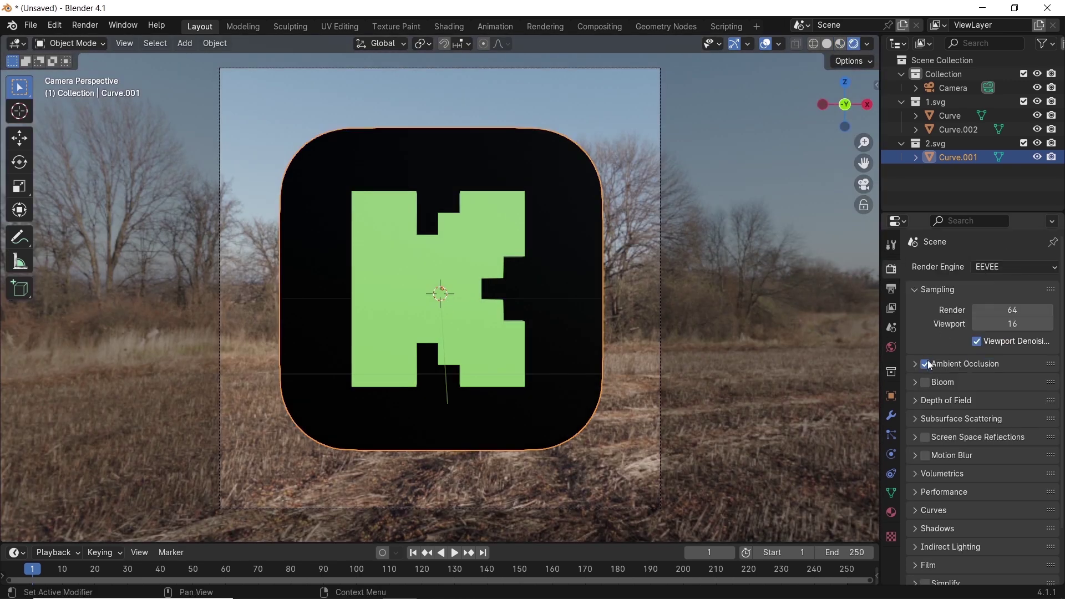
pyautogui.click(926, 383)
pyautogui.scroll(-3, 957, 392)
pyautogui.click(941, 501)
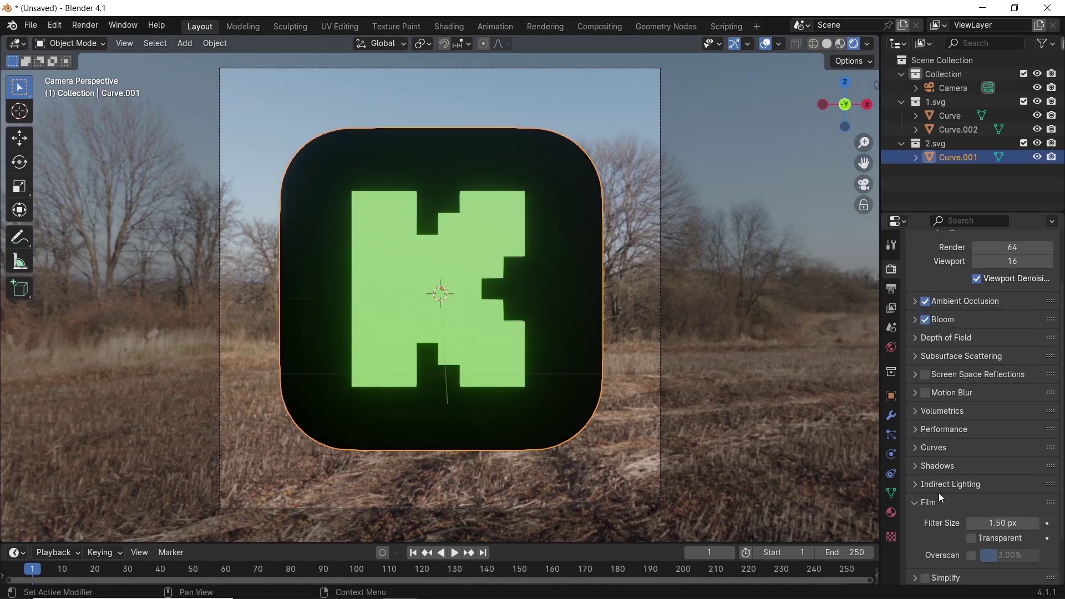
pyautogui.scroll(-2, 942, 498)
pyautogui.click(971, 483)
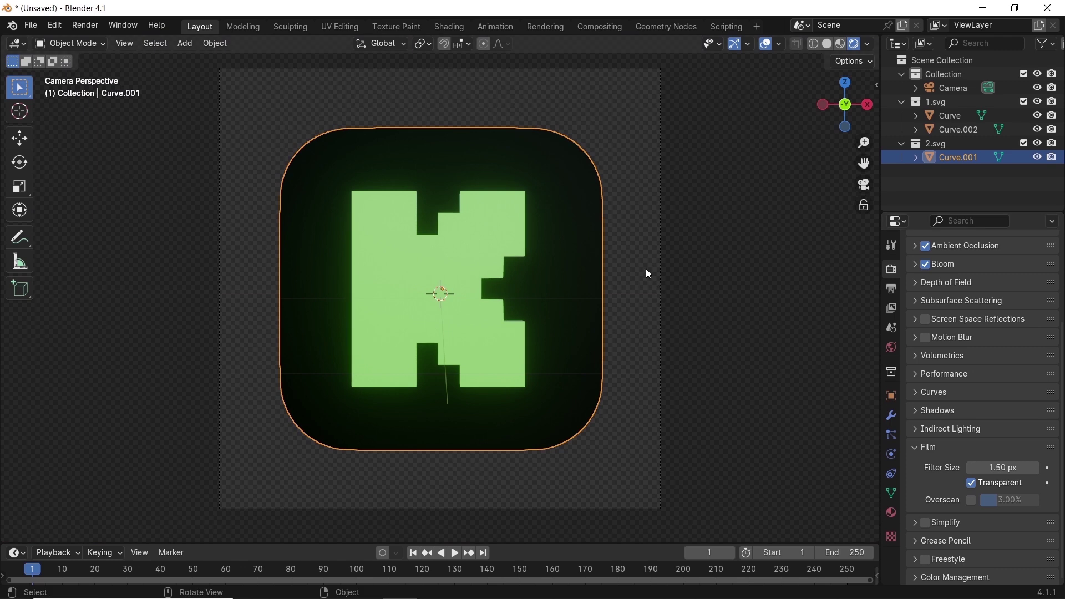
# - Scale the rounded square along Y to thicken it between the two Ks
pyautogui.moveTo(647, 273); pyautogui.dragTo(576, 253, button='middle')
pyautogui.press('s')
pyautogui.press('x')
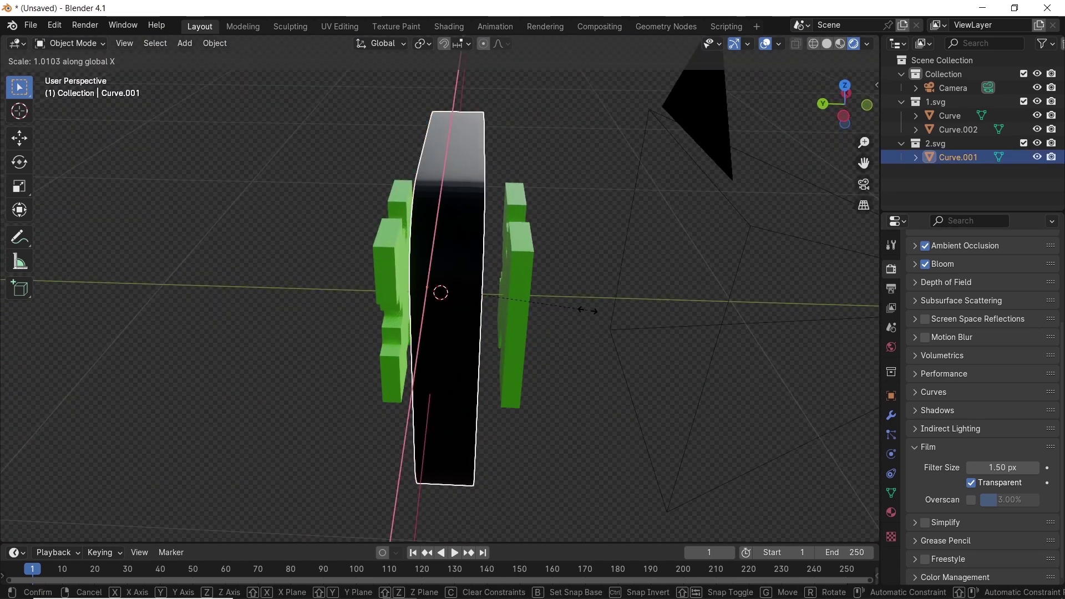
pyautogui.press('y')
pyautogui.click(622, 315)
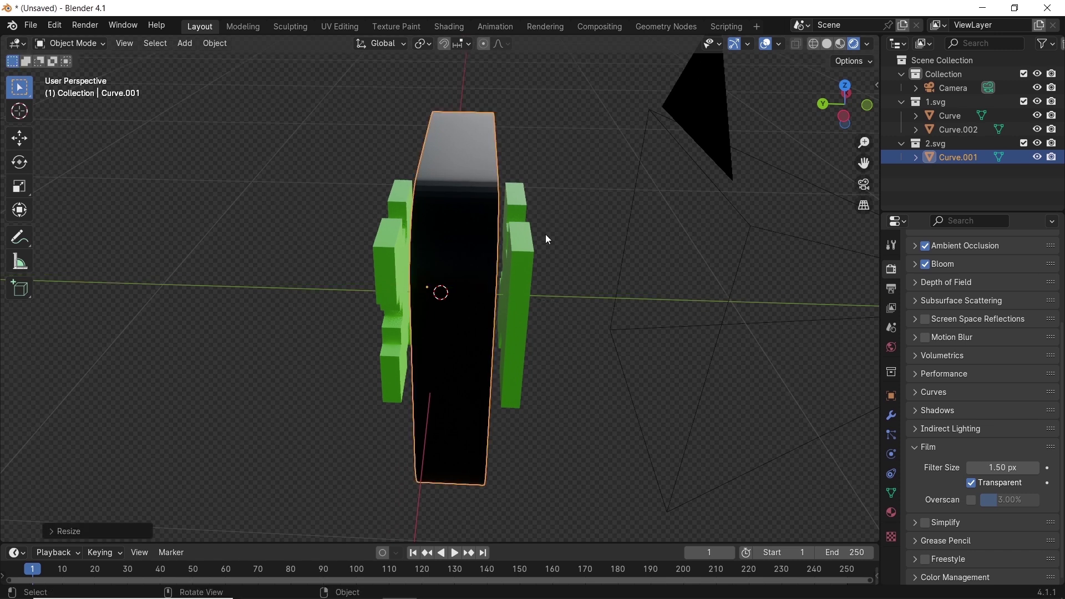
pyautogui.press('KP_7')
pyautogui.press('s')
pyautogui.press('y')
pyautogui.click(690, 264)
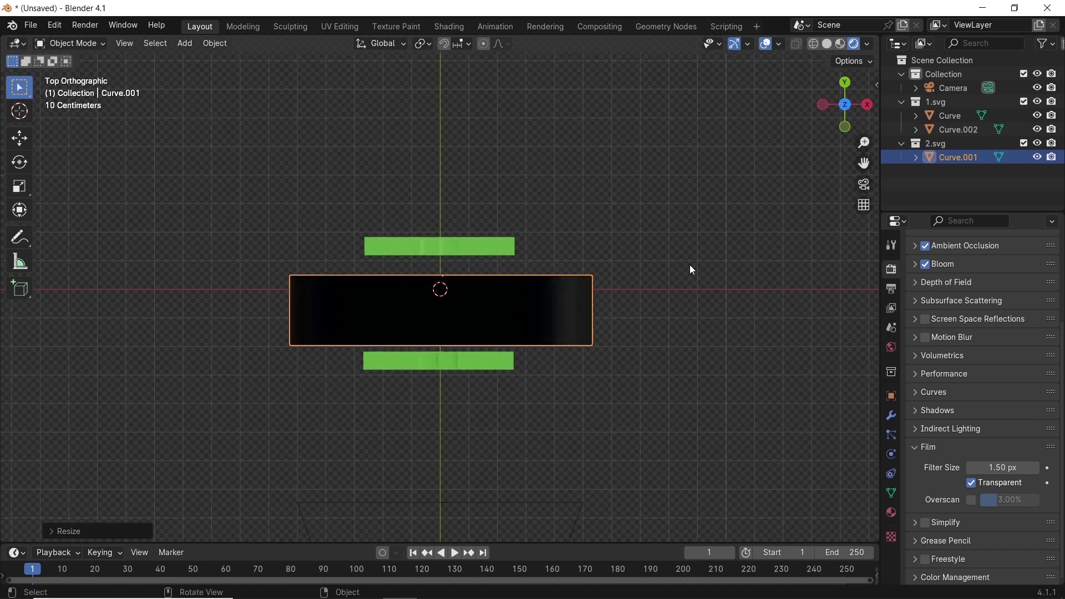
# - Move the rounded square along Y in top view to center it between the two Ks
pyautogui.press('g')
pyautogui.press('y')
pyautogui.click(679, 206)
# - Add a Bevel modifier to the rounded square and turn off Clamp Overlap
pyautogui.moveTo(407, 349); pyautogui.dragTo(858, 333, button='middle')
pyautogui.click(892, 415)
pyautogui.click(927, 267)
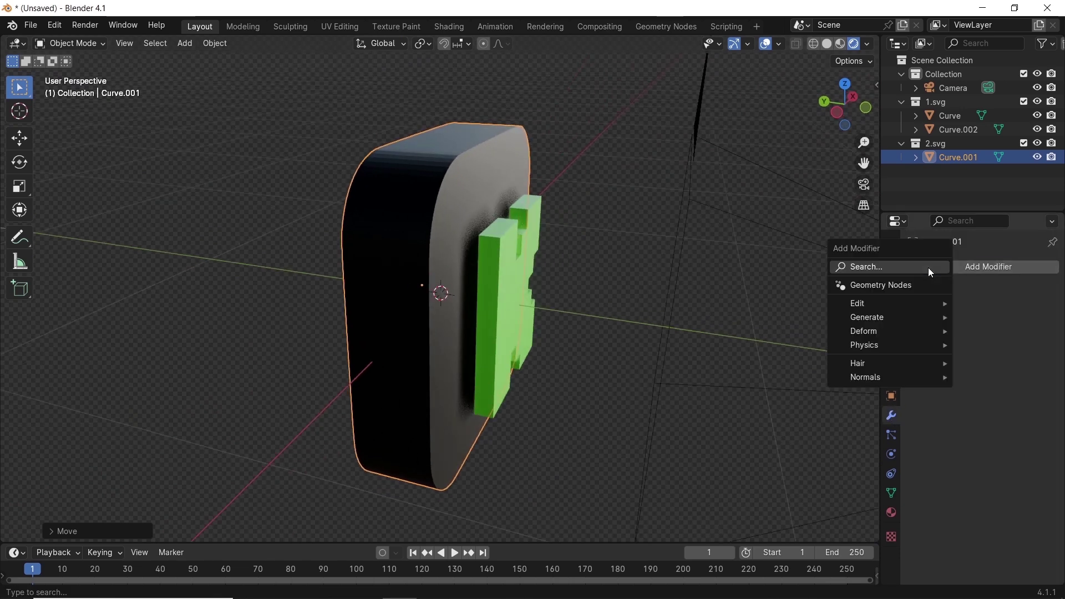
pyautogui.moveTo(878, 317)
pyautogui.click(752, 332)
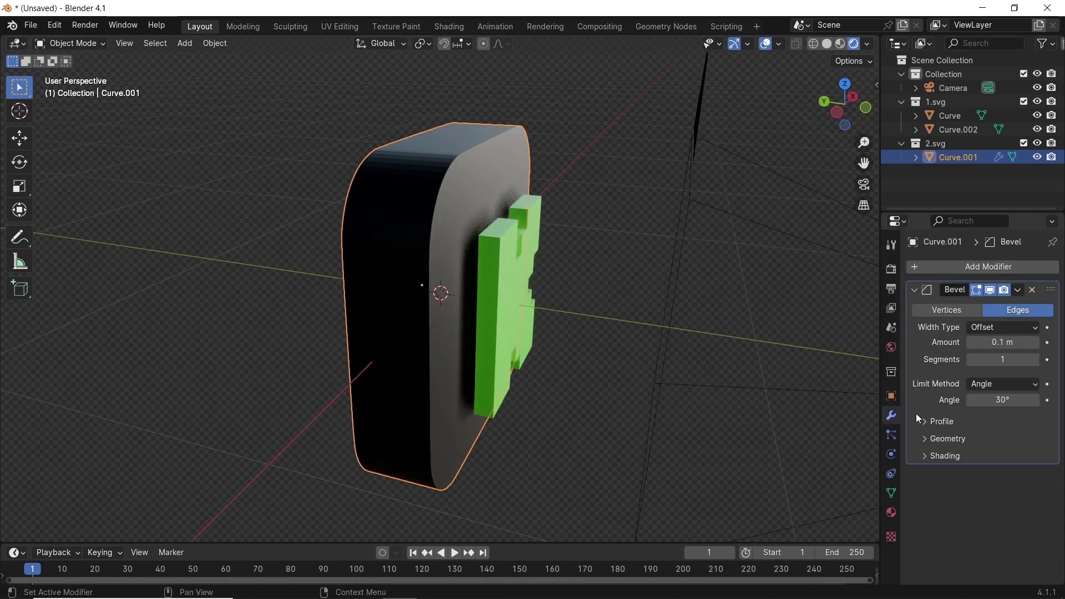
pyautogui.click(945, 439)
pyautogui.click(972, 518)
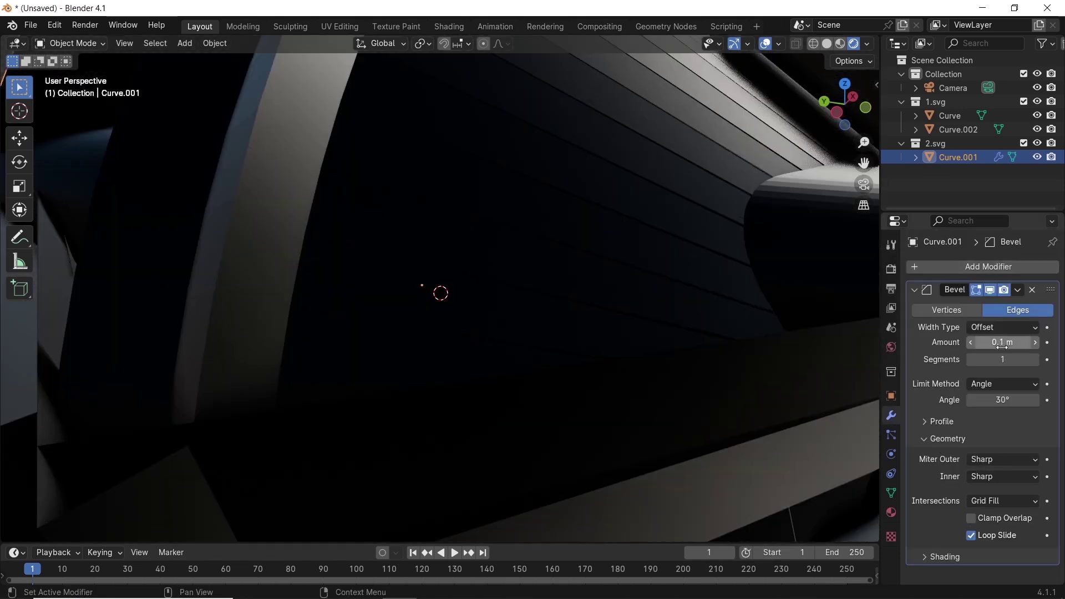
# - Set the rounded square's bevel amount to 0.00005 m with 2 segments
pyautogui.moveTo(1005, 343)
pyautogui.mouseDown()
pyautogui.moveTo(958, 343)
pyautogui.moveTo(1009, 336)
pyautogui.mouseUp()
pyautogui.click(1036, 361)
pyautogui.write('0')
pyautogui.press('Return')
# - Inspect the rounded square's beveled edge up close and remove the Bevel modifier
pyautogui.moveTo(638, 166); pyautogui.dragTo(474, 118, button='middle')
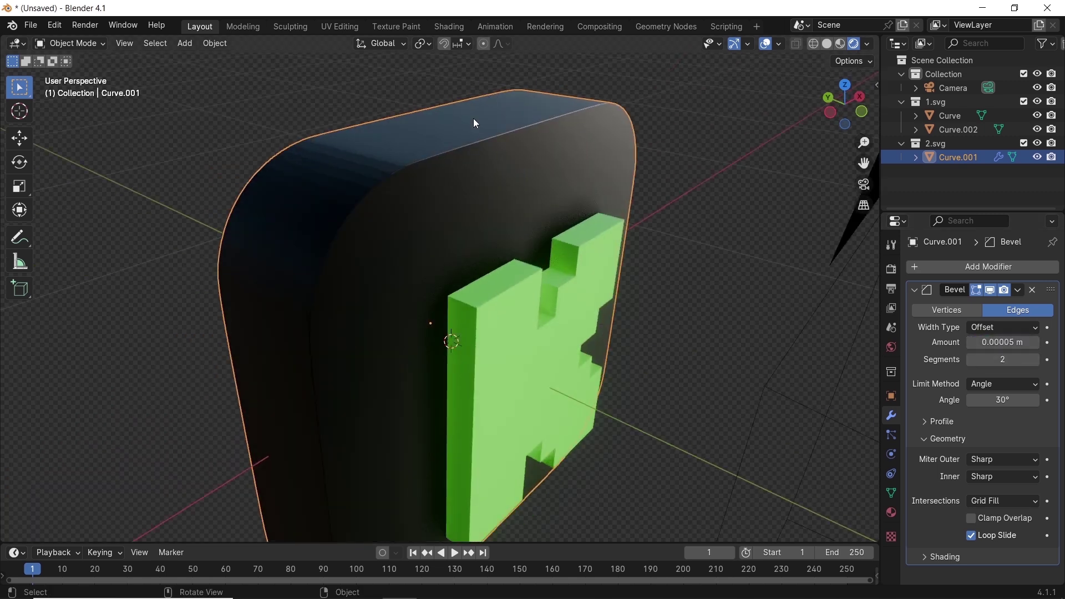
pyautogui.scroll(6, 539, 155)
pyautogui.moveTo(539, 155); pyautogui.dragTo(511, 231, button='middle')
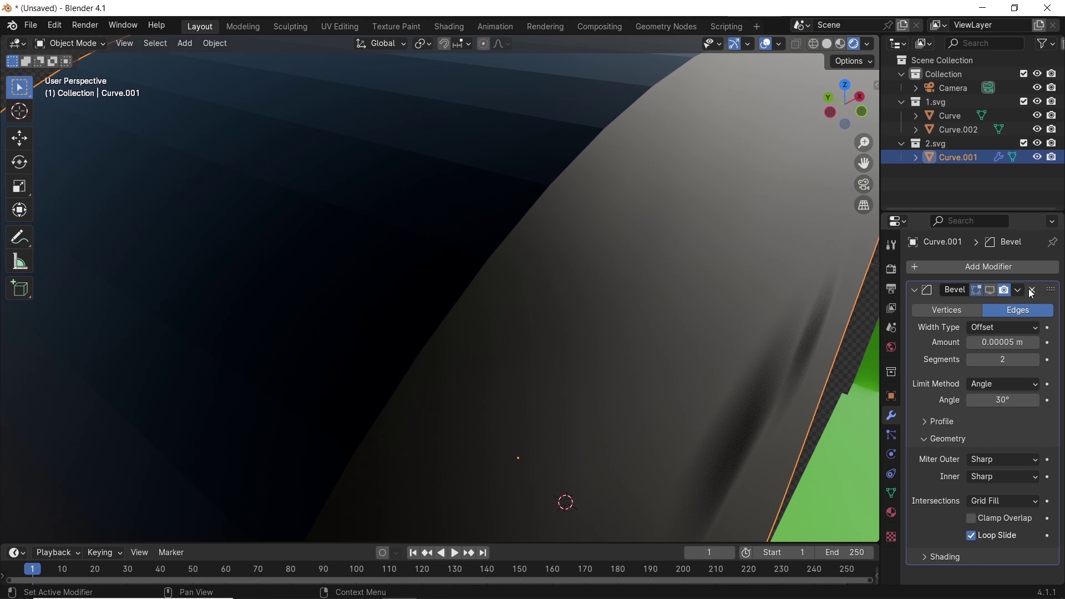
pyautogui.hotkey('ctrl', 'x')
# - Select the rounded square's entire mesh and simplify its flat faces with Limited Dissolve
pyautogui.scroll(-8, 527, 190)
pyautogui.press('Tab')
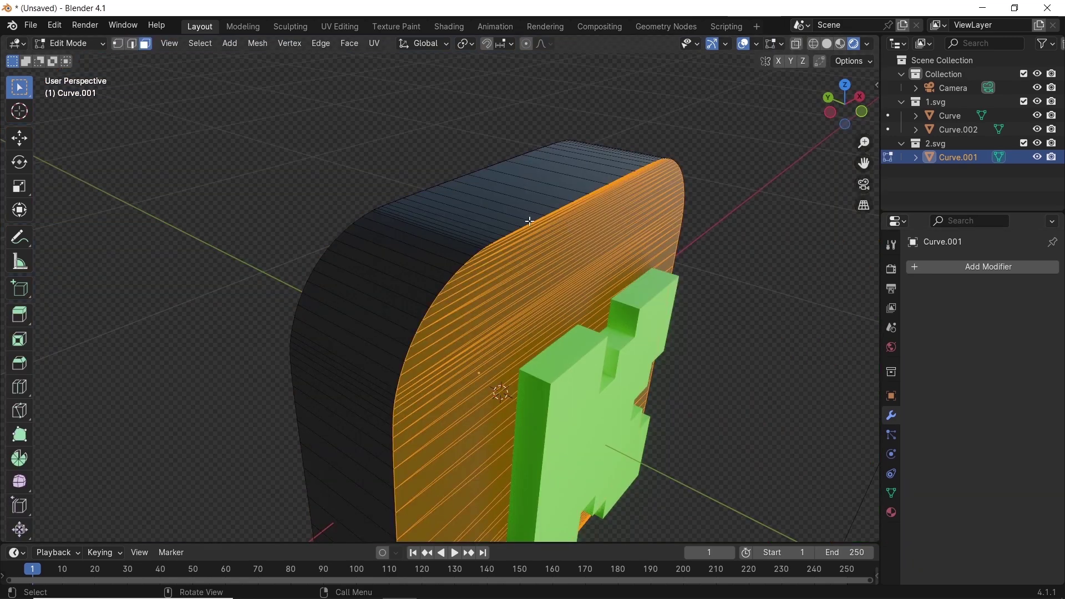
pyautogui.scroll(2, 530, 221)
pyautogui.press('a')
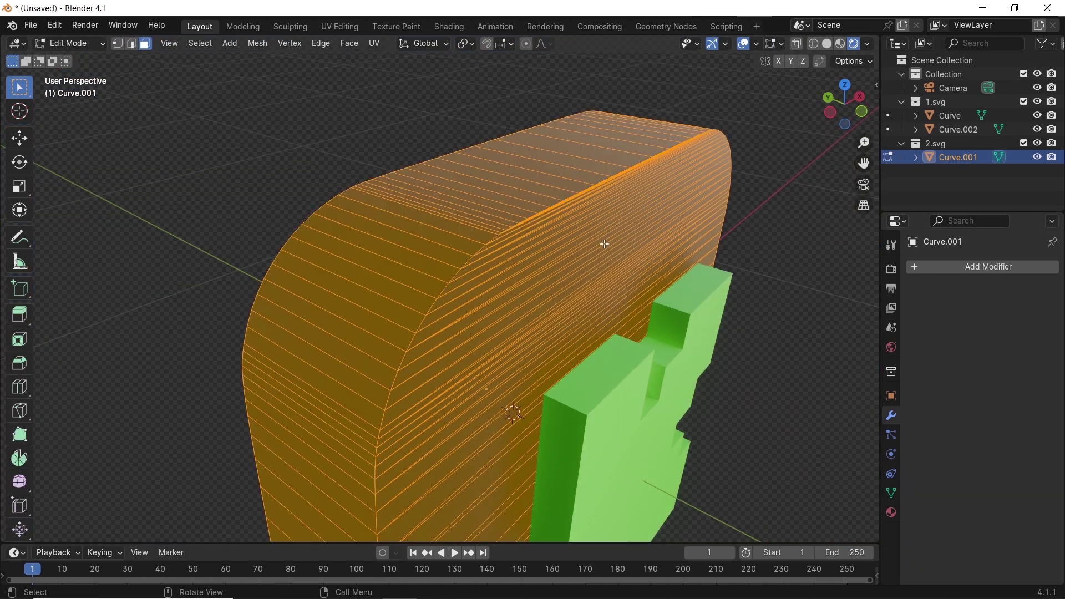
pyautogui.press('F3')
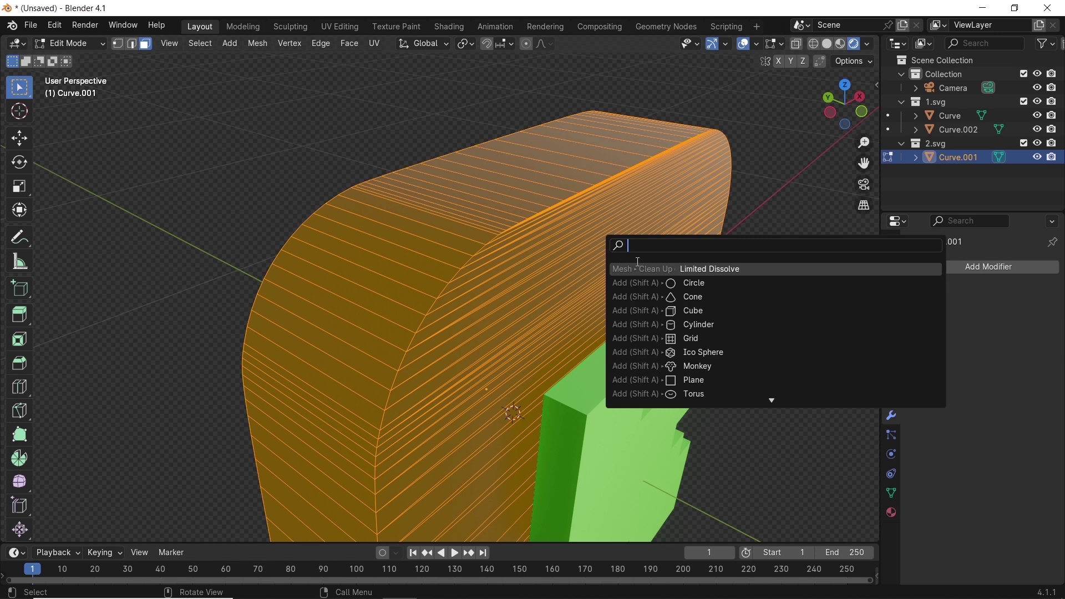
pyautogui.click(645, 268)
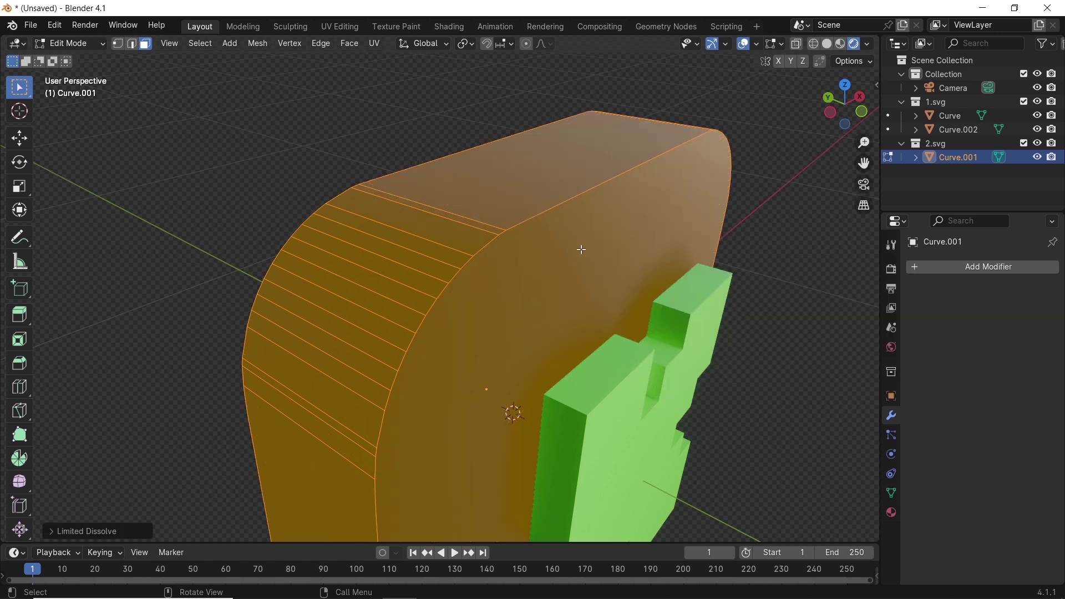
pyautogui.press('Tab')
# - Add a Bevel modifier to the rounded square, reduce its amount to 0 m, and apply the object's transform
pyautogui.click(934, 272)
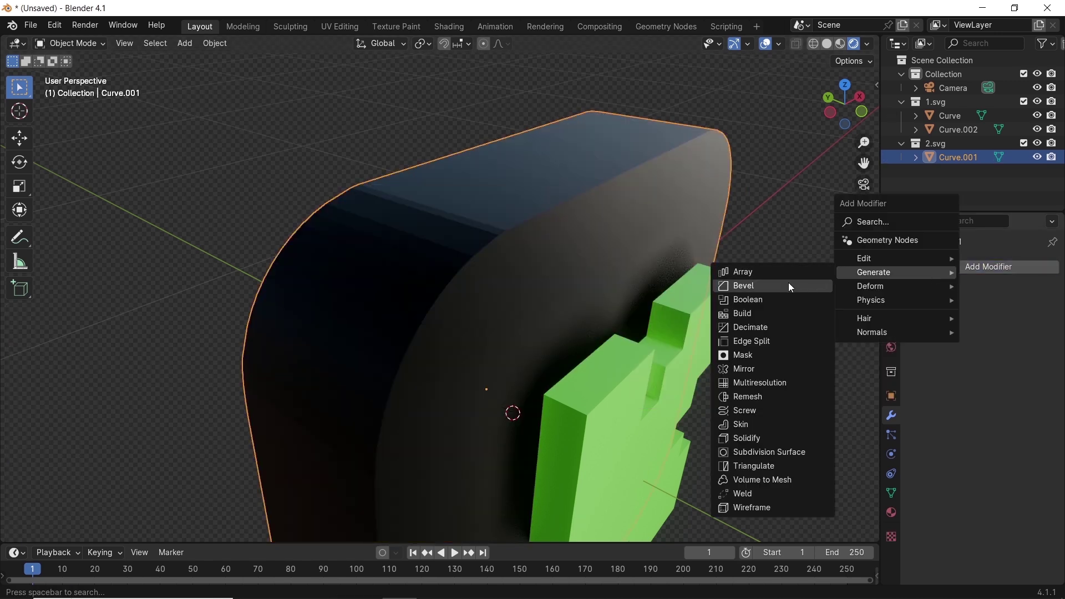
pyautogui.click(739, 287)
pyautogui.moveTo(738, 287)
pyautogui.mouseDown(button='middle')
pyautogui.moveTo(657, 278)
pyautogui.moveTo(721, 285)
pyautogui.mouseUp(button='middle')
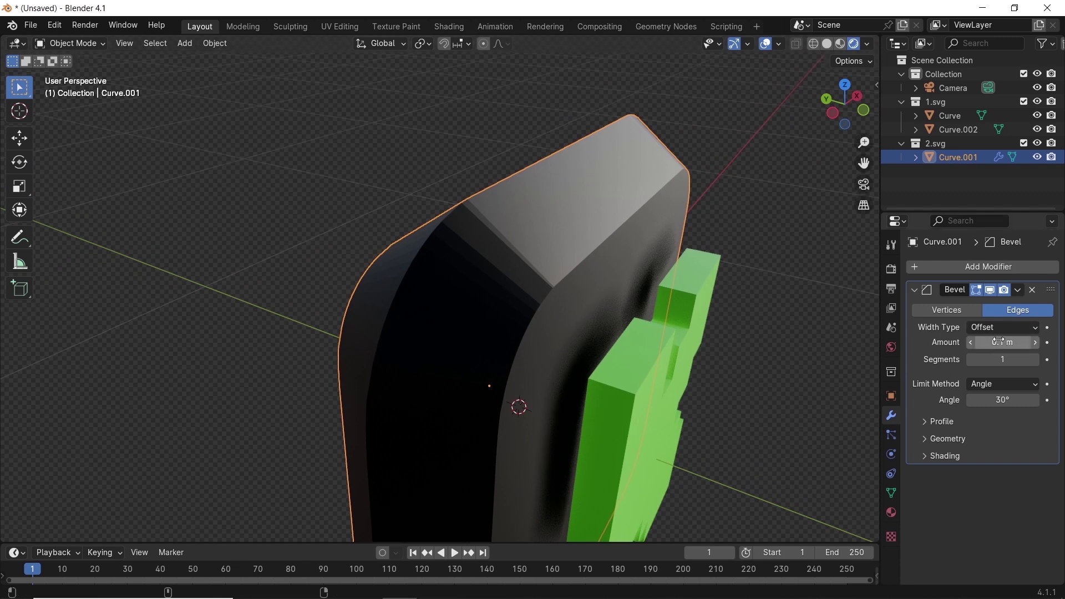
pyautogui.moveTo(999, 340); pyautogui.dragTo(969, 341)
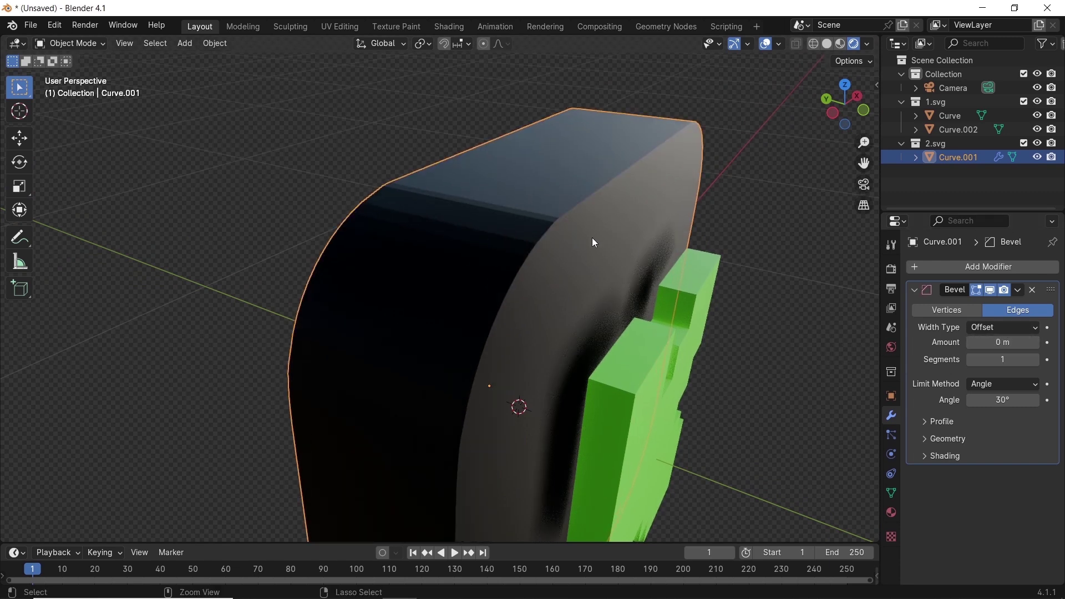
pyautogui.hotkey('ctrl', 'a')
pyautogui.click(592, 262)
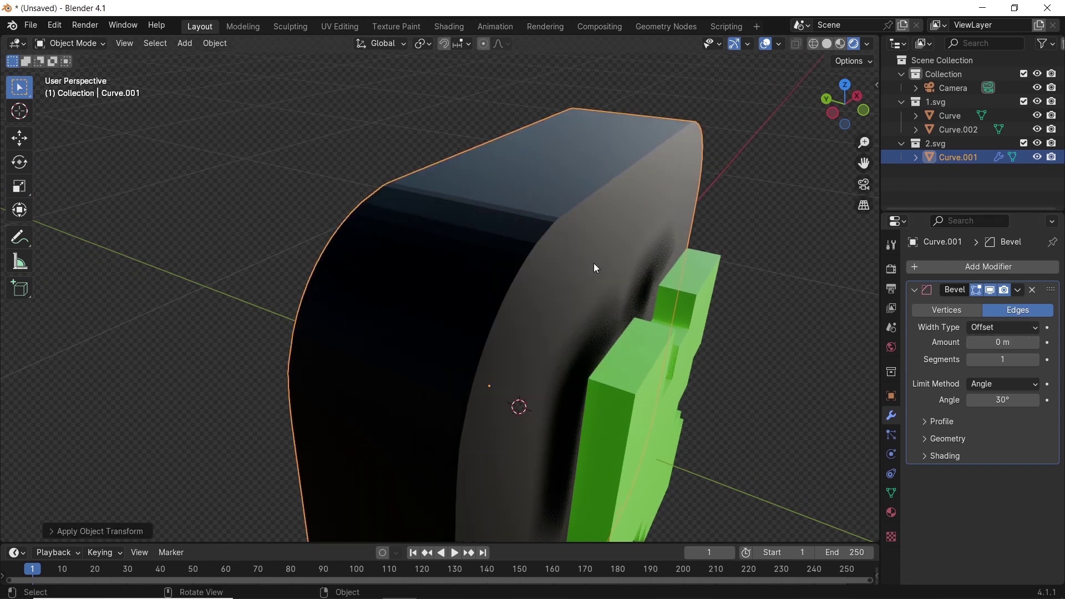
# - Set the rounded square's bevel amount to 0.005 m with 3 segments and shade the object smooth
pyautogui.click(1014, 341)
pyautogui.write('0.005')
pyautogui.press('Return')
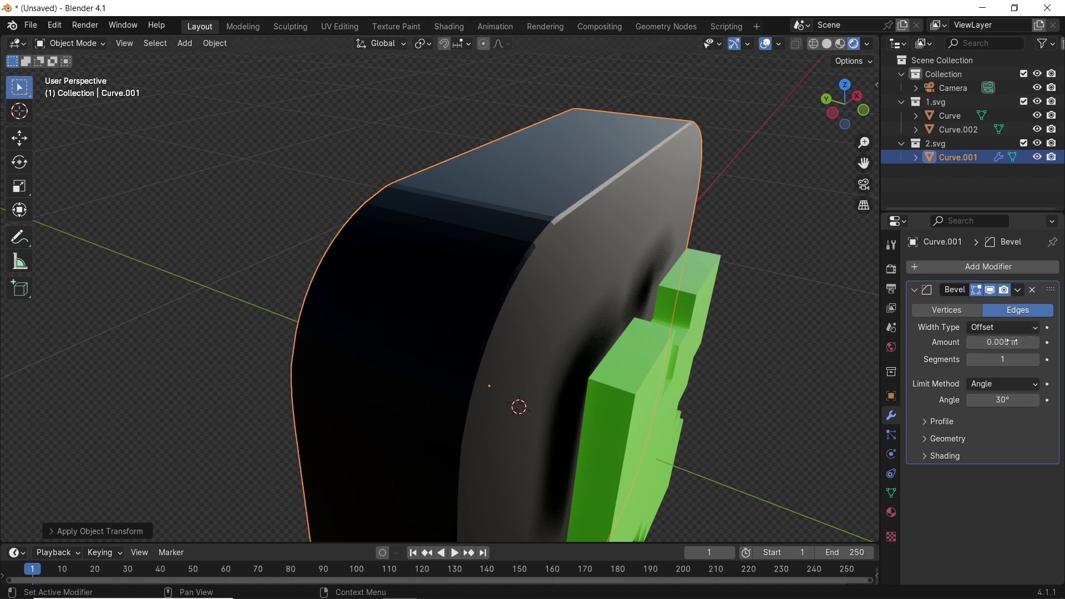
pyautogui.click(1036, 359)
pyautogui.click(1037, 360)
pyautogui.rightClick(597, 204)
pyautogui.click(597, 203)
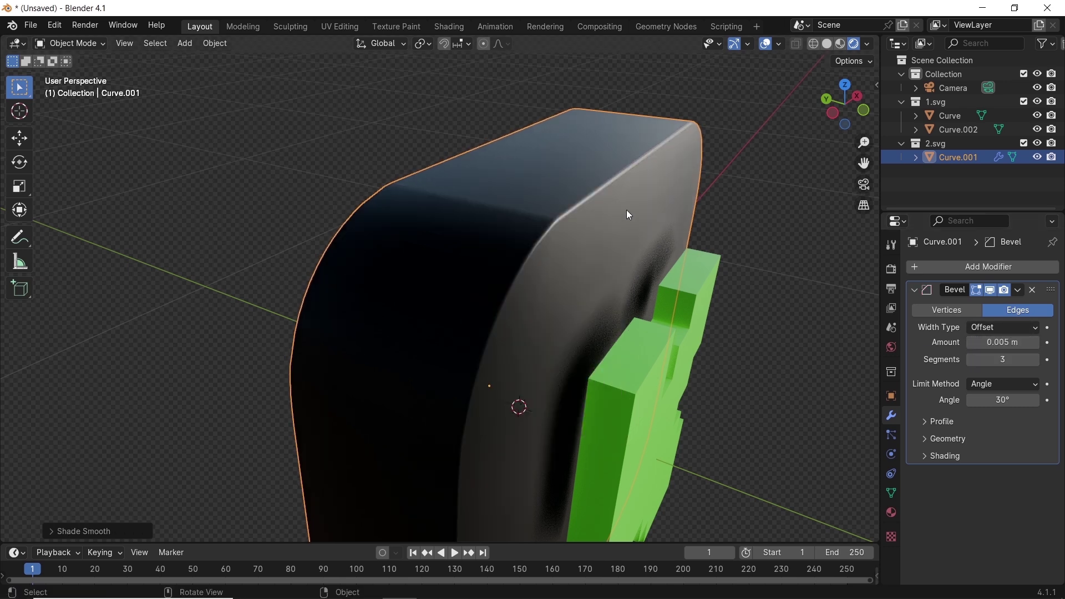
# - Add a Bevel modifier to the front green K and turn off Clamp Overlap
pyautogui.moveTo(628, 214); pyautogui.dragTo(505, 224, button='middle')
pyautogui.click(505, 225)
pyautogui.click(947, 267)
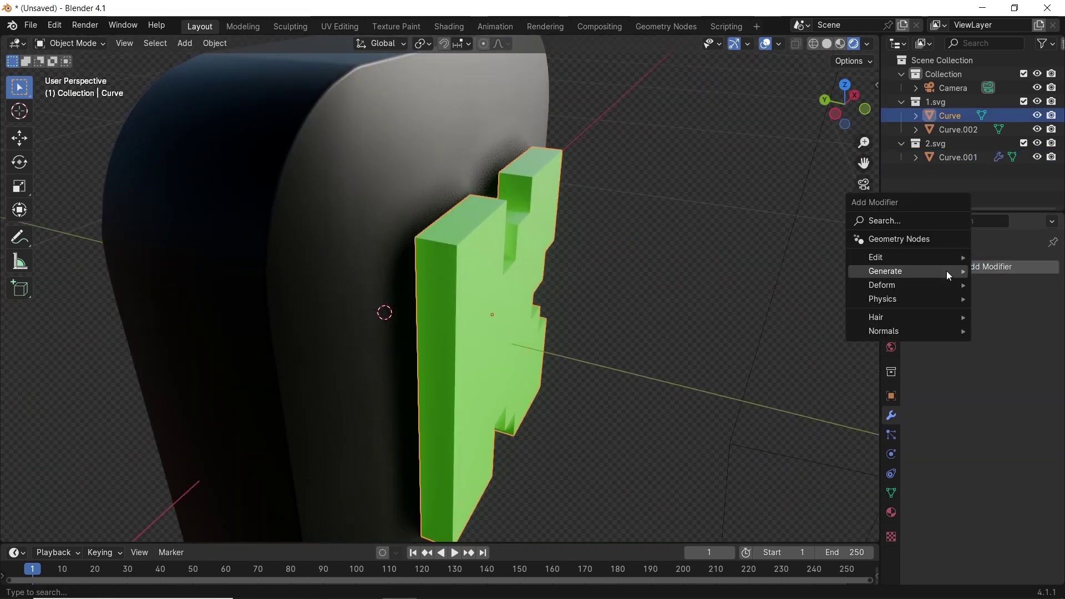
pyautogui.moveTo(946, 271)
pyautogui.click(746, 284)
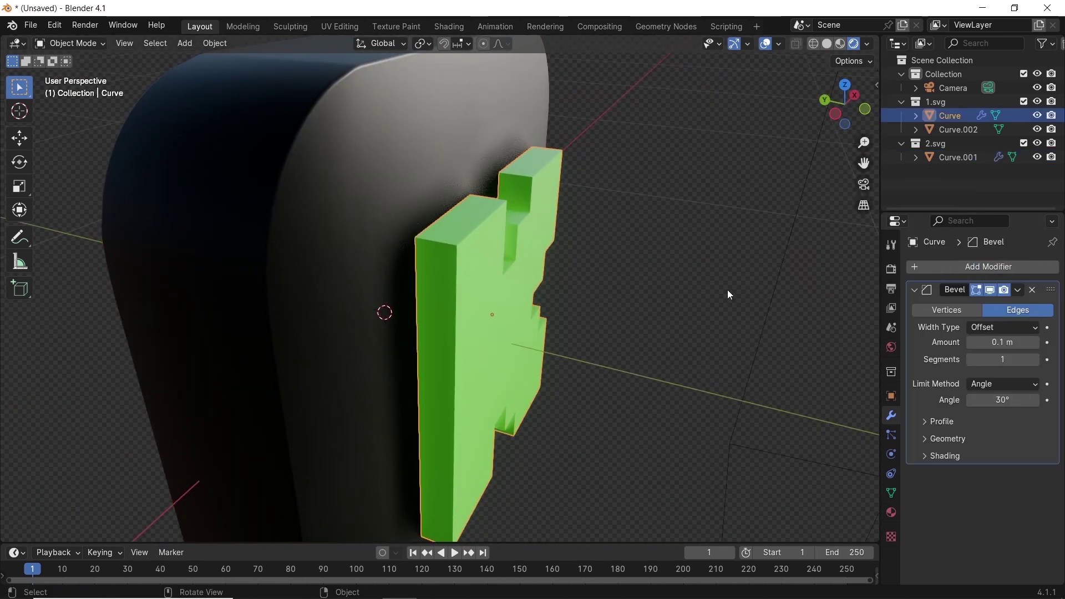
pyautogui.click(943, 438)
pyautogui.click(973, 519)
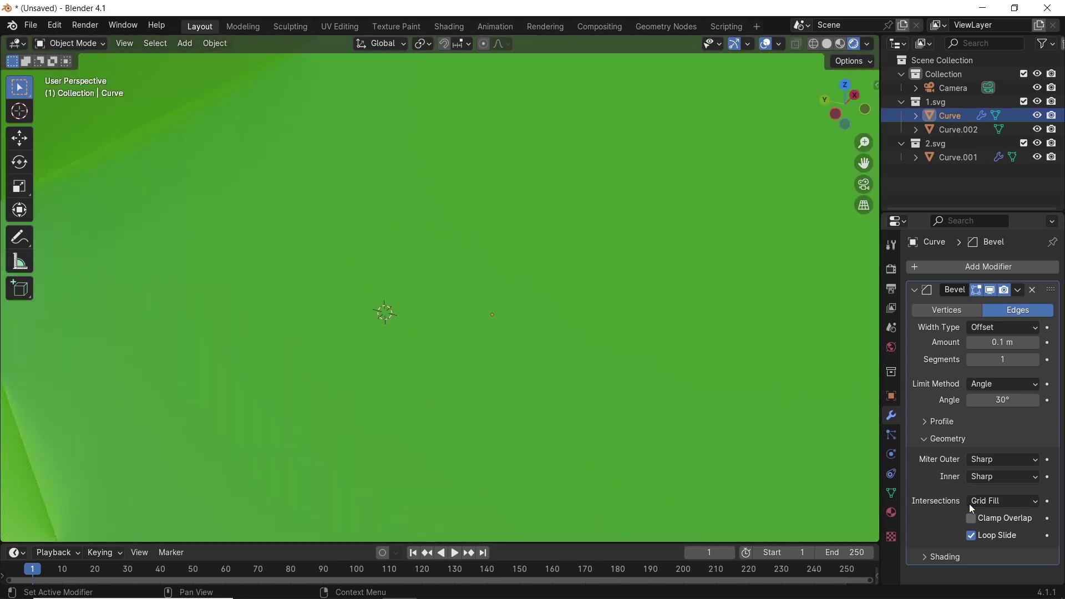
# - Try bevel amounts of 0.005 m and 0.0005 m on the front K and check its edges up close
pyautogui.press('Return')
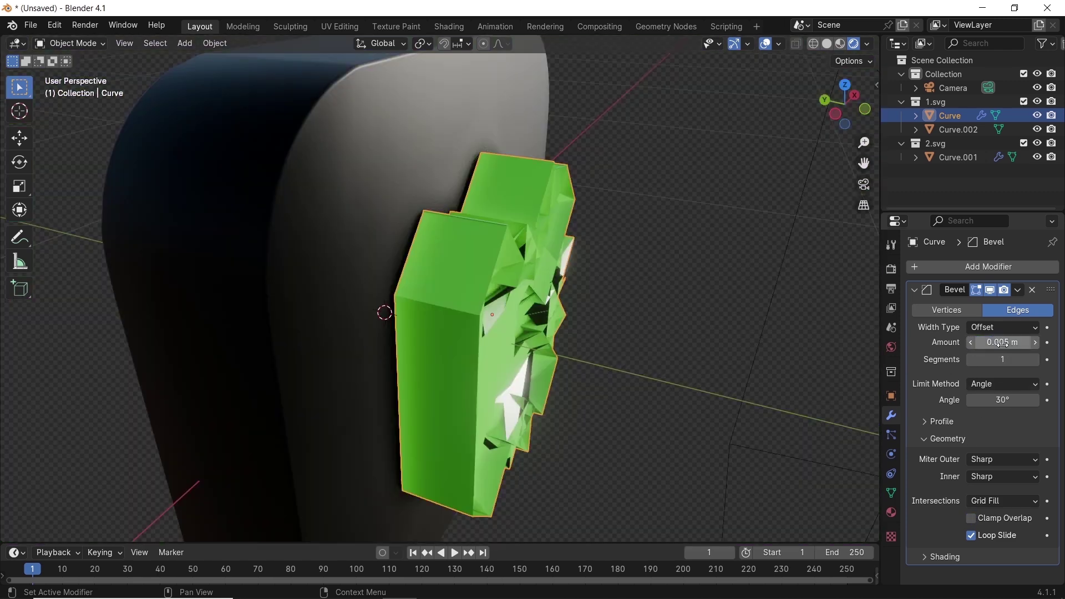
pyautogui.write('0')
pyautogui.press('Return')
pyautogui.click(1004, 346)
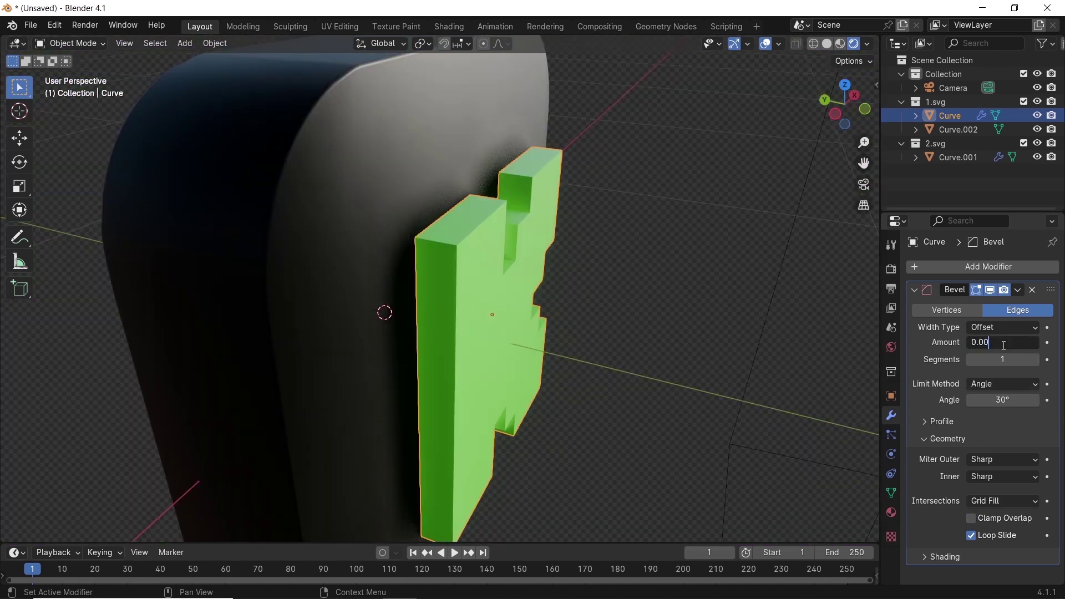
pyautogui.press('Return')
pyautogui.moveTo(852, 361); pyautogui.dragTo(505, 298, button='middle')
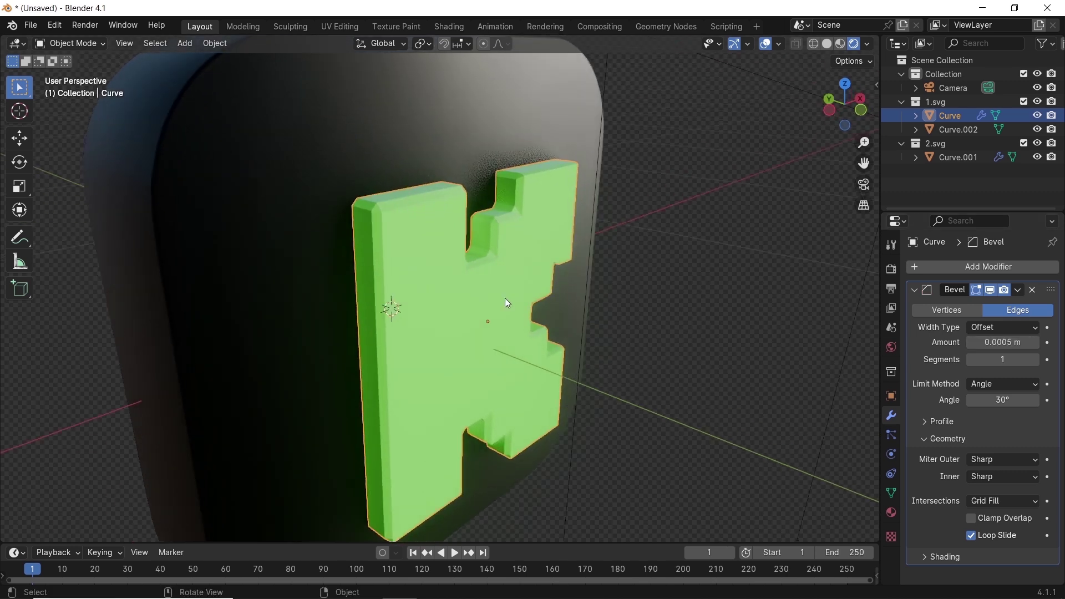
pyautogui.scroll(5, 564, 324)
# - Set the front K's bevel to 3 segments and an amount of 0.0001 m
pyautogui.click(1035, 361)
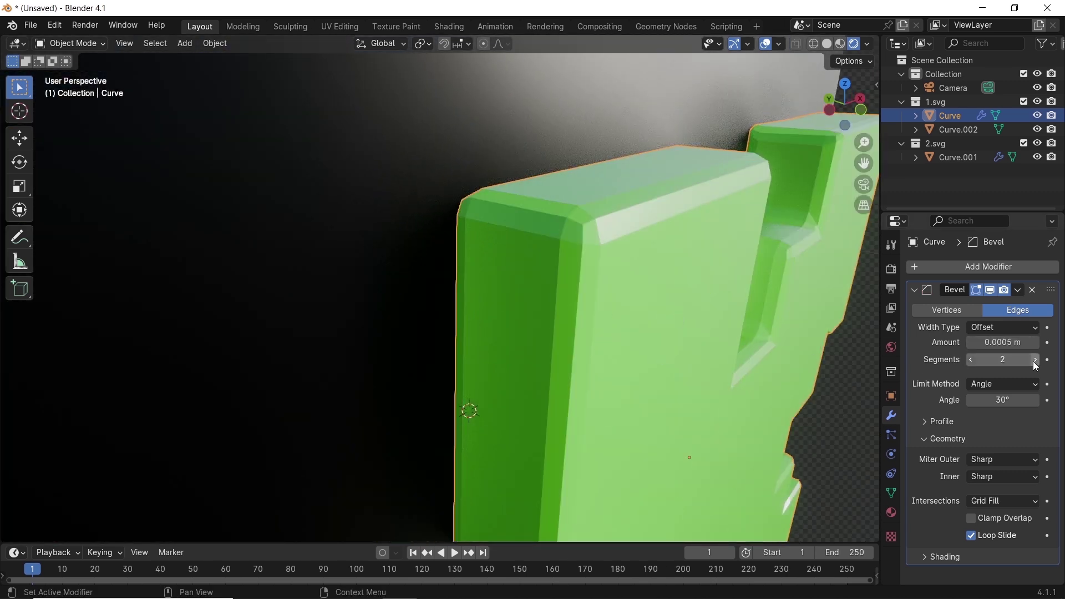
pyautogui.click(1035, 360)
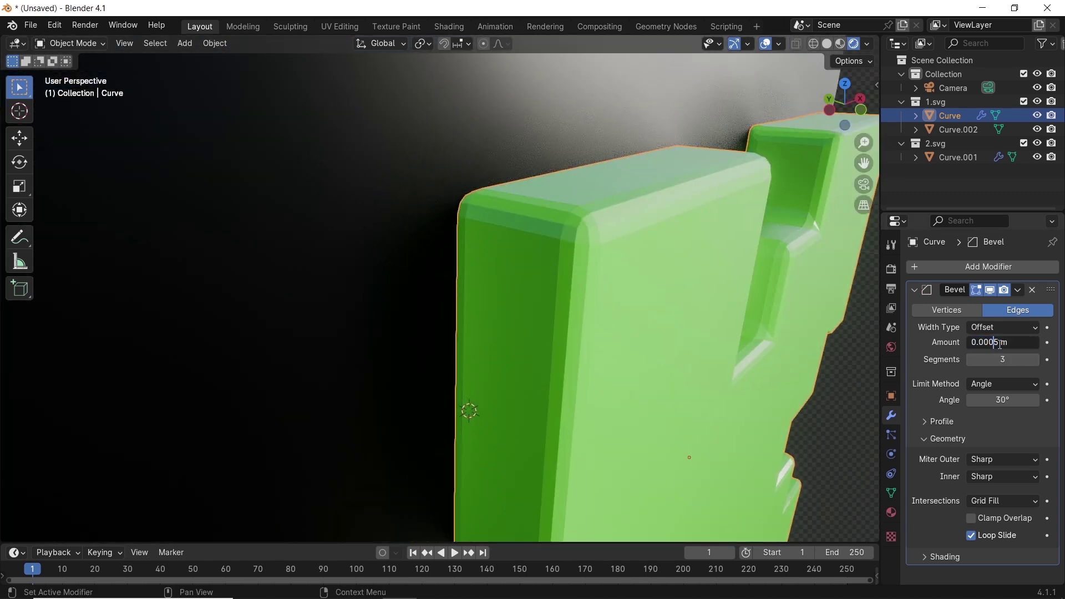
pyautogui.press('BackSpace')
pyautogui.write('1')
pyautogui.press('Return')
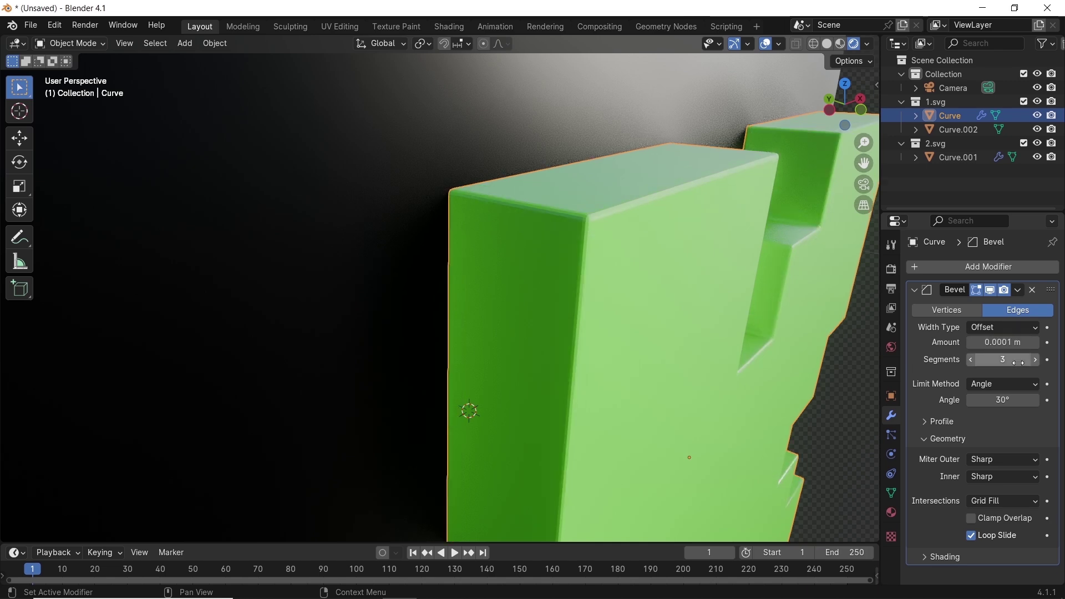
# - Copy the front K's Bevel modifier to the K on the back of the rounded square
pyautogui.scroll(-3, 613, 288)
pyautogui.moveTo(614, 288); pyautogui.dragTo(459, 313, button='middle')
pyautogui.click(466, 327)
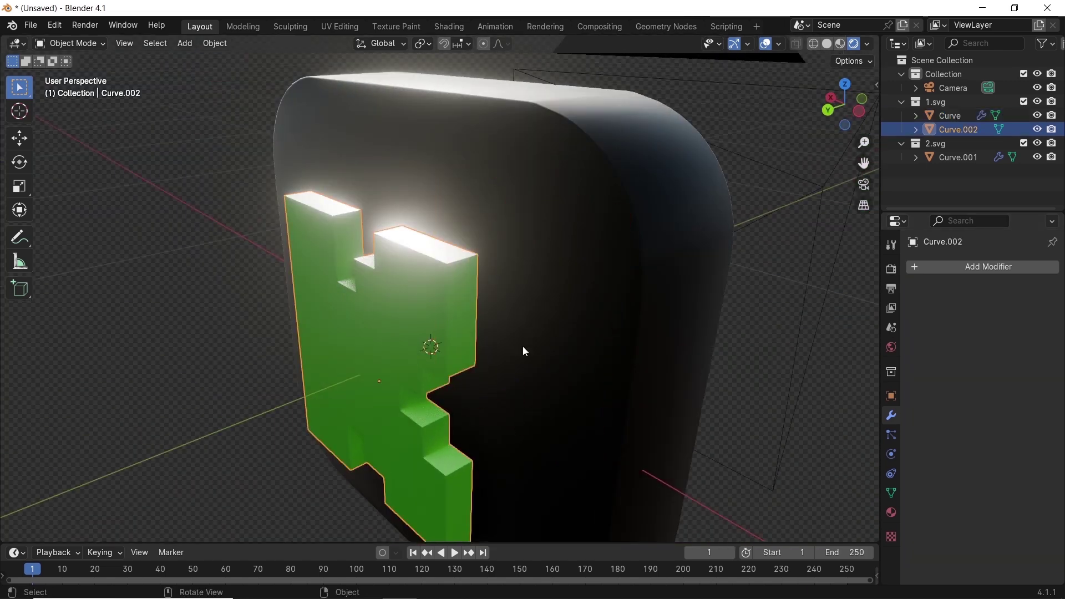
pyautogui.moveTo(525, 352); pyautogui.dragTo(431, 330, button='middle')
pyautogui.keyDown('shift'); pyautogui.click(526, 321); pyautogui.keyUp('shift')
pyautogui.hotkey('ctrl', 'l')
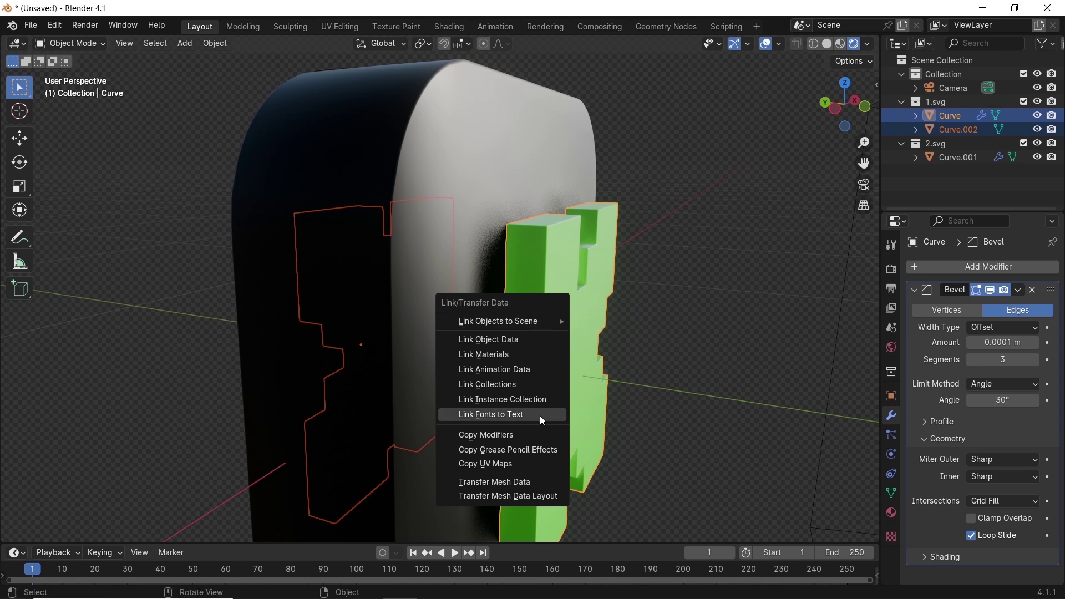
pyautogui.click(489, 436)
# - Apply the object transform to both green Ks
pyautogui.moveTo(381, 322); pyautogui.dragTo(498, 259, button='middle')
pyautogui.hotkey('ctrl', 'a')
pyautogui.click(434, 295)
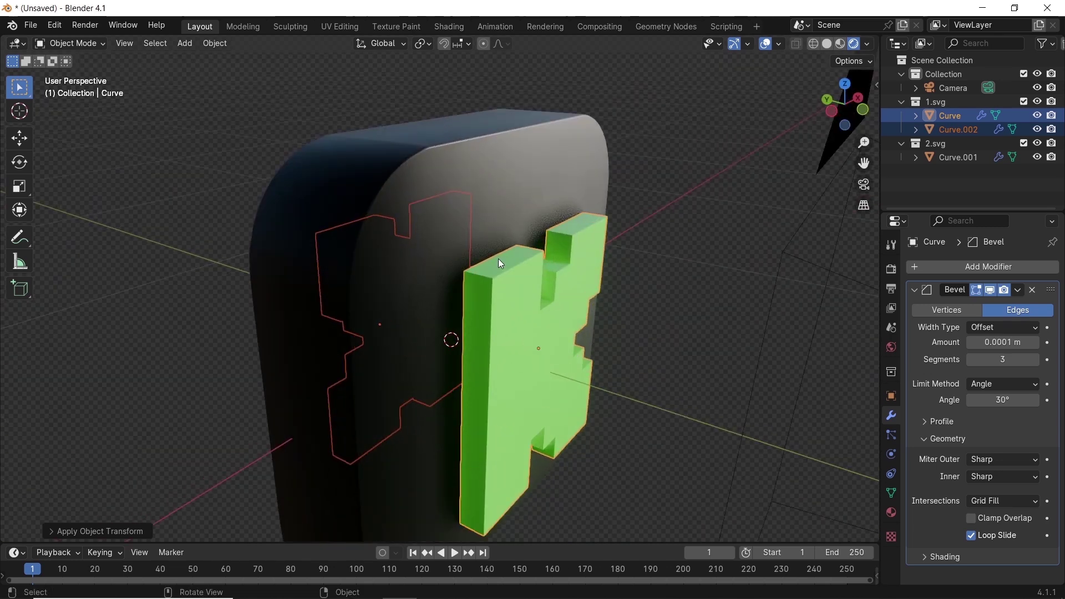
# - Increase the rounded square's bevel amount to 0.036 m and check the logo from the camera
pyautogui.click(485, 146)
pyautogui.moveTo(991, 342); pyautogui.dragTo(1046, 342)
pyautogui.moveTo(569, 109); pyautogui.dragTo(438, 230, button='middle')
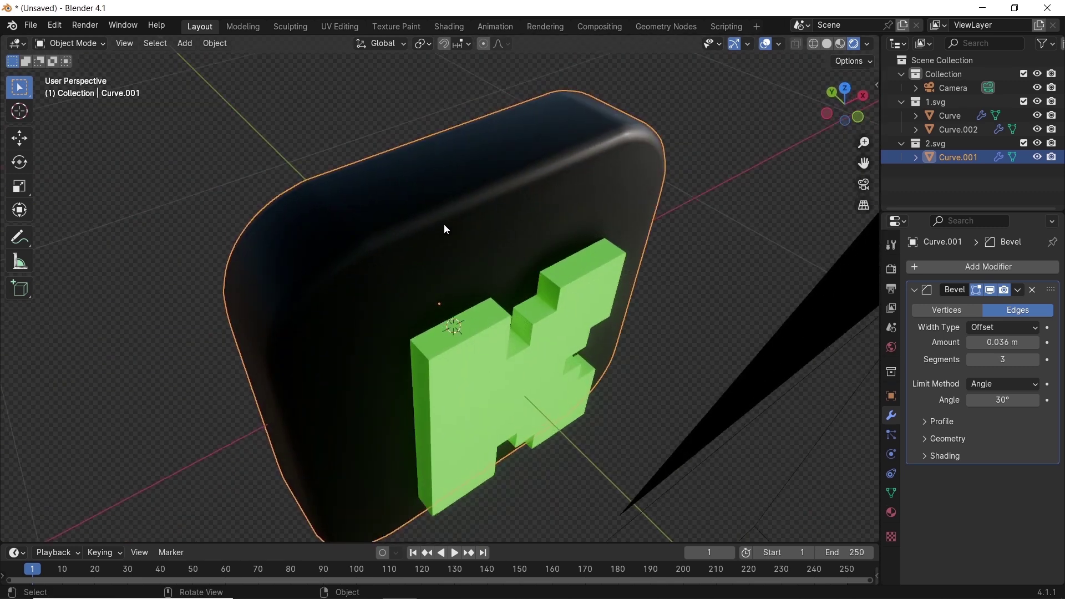
pyautogui.press('KP_0')
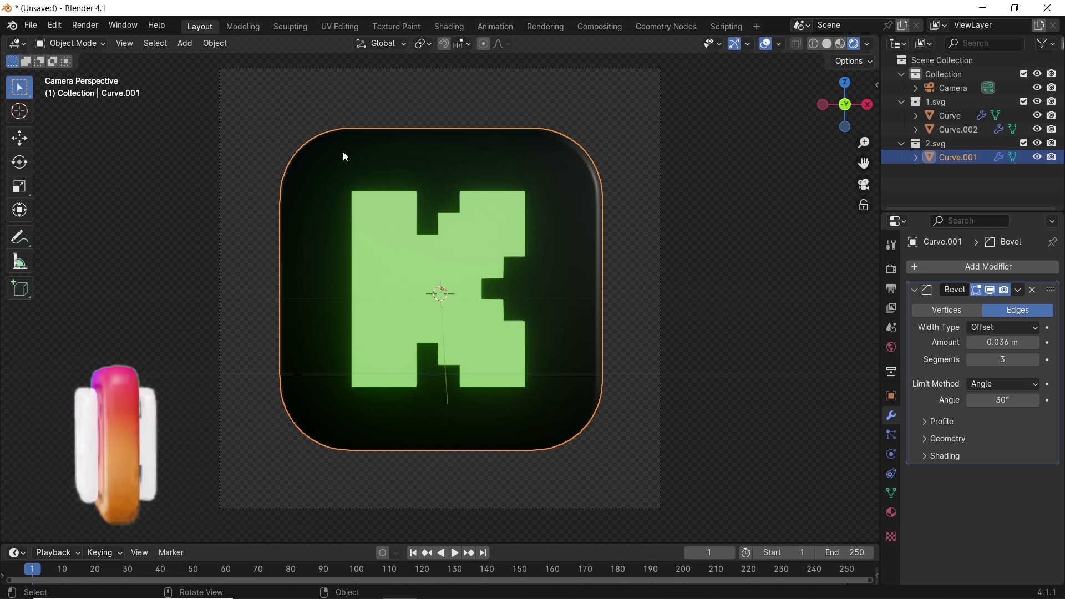
# - Open the world shader nodes in the Shading workspace and add Texture Coordinate and Mapping nodes to the harvest_4k.exr environment texture
pyautogui.click(442, 25)
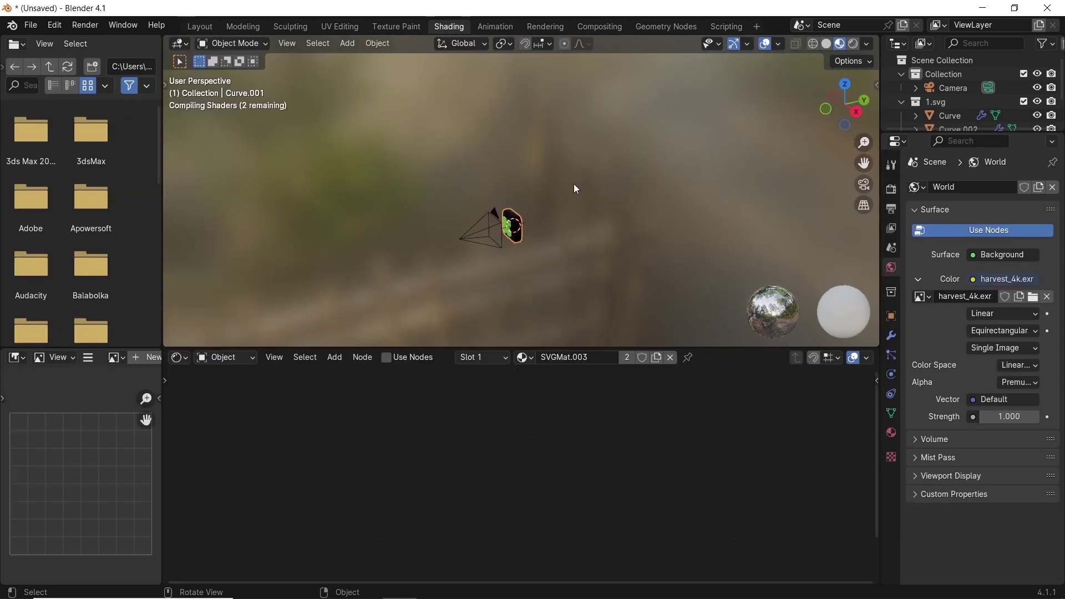
pyautogui.click(226, 357)
pyautogui.click(222, 405)
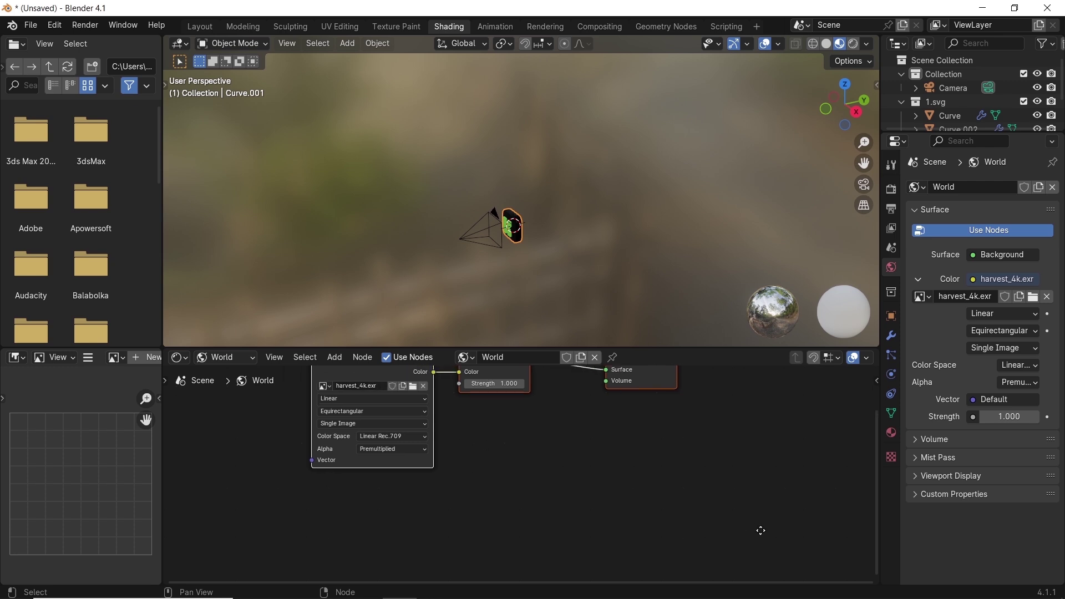
pyautogui.hotkey('ctrl', 't')
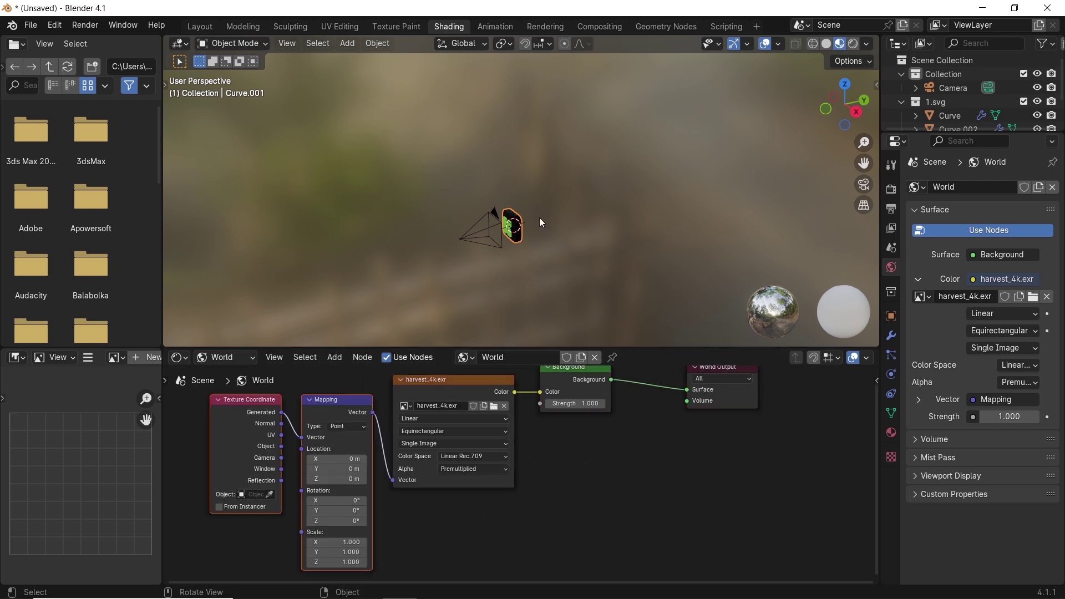
# - Show the rendered camera view and turn off the transparent film background so the HDRI is displayed
pyautogui.press('KP_0')
pyautogui.press('z')
pyautogui.click(594, 124)
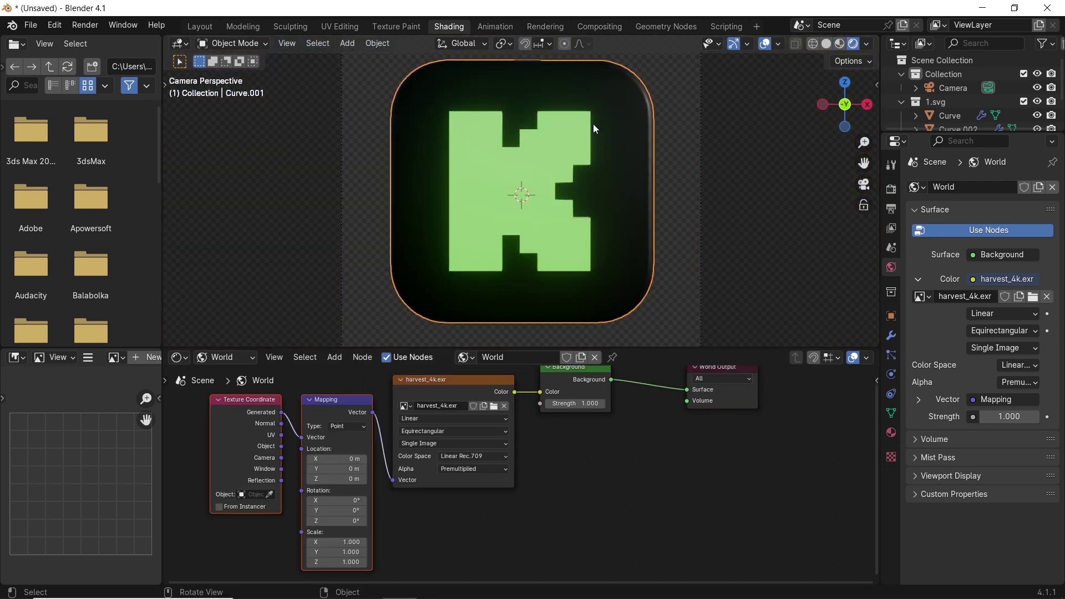
pyautogui.click(892, 189)
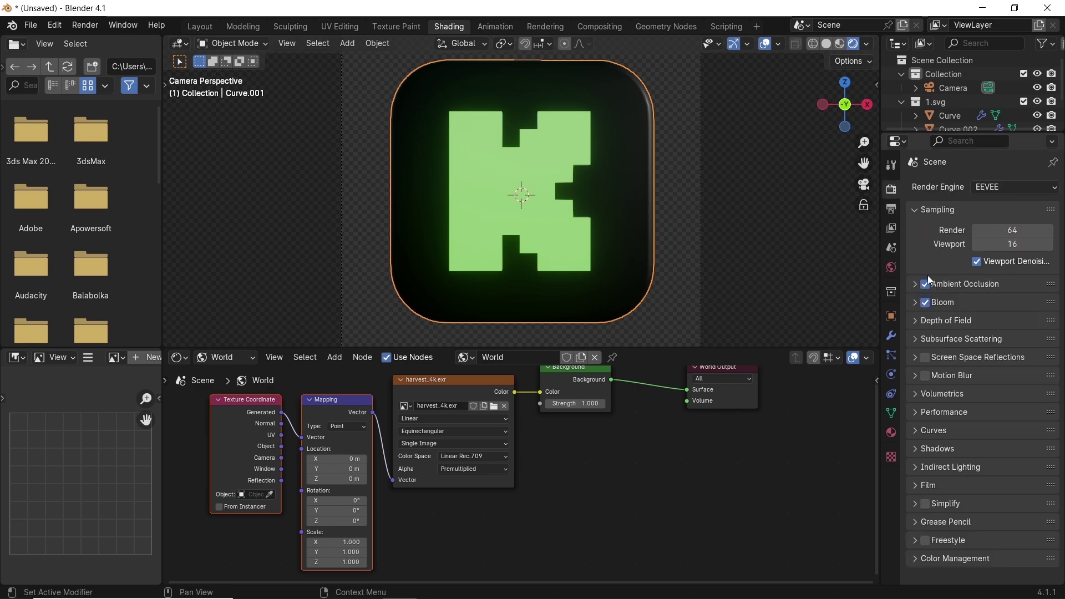
pyautogui.click(929, 486)
pyautogui.click(973, 522)
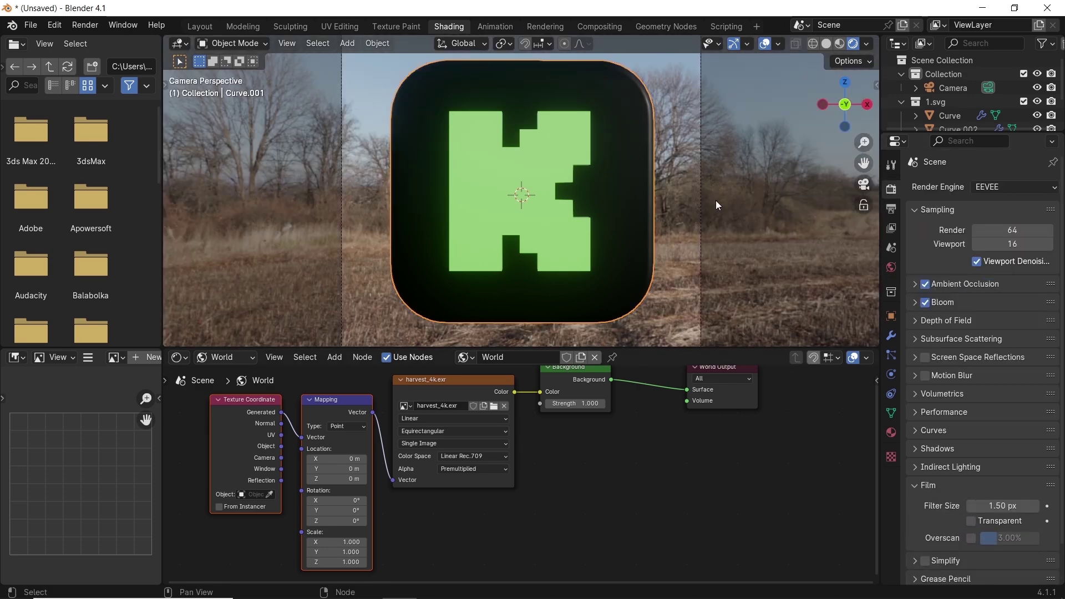
# - Rotate the HDRI mapping to 145° about Z, check it from the camera, and return to the Layout workspace to view the logo's lighting
pyautogui.moveTo(716, 201); pyautogui.dragTo(470, 144, button='middle')
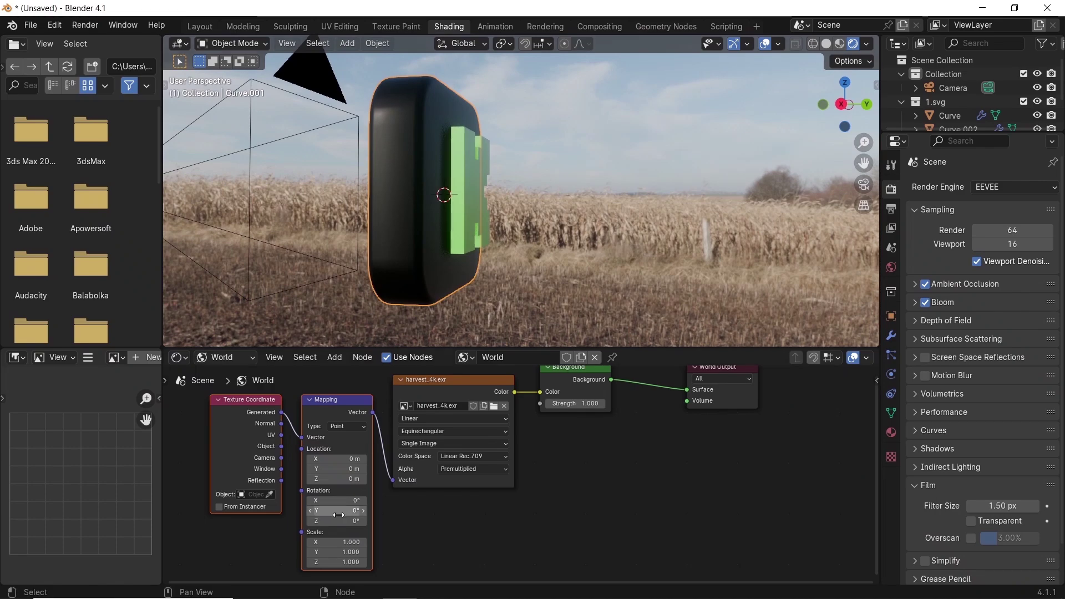
pyautogui.moveTo(333, 521); pyautogui.dragTo(472, 521)
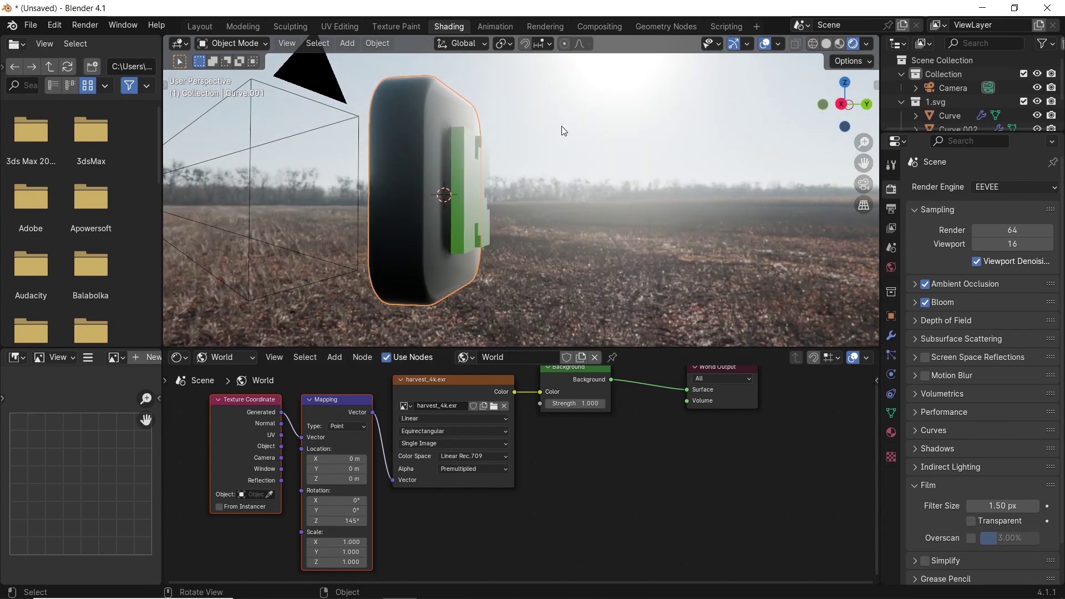
pyautogui.press('KP_0')
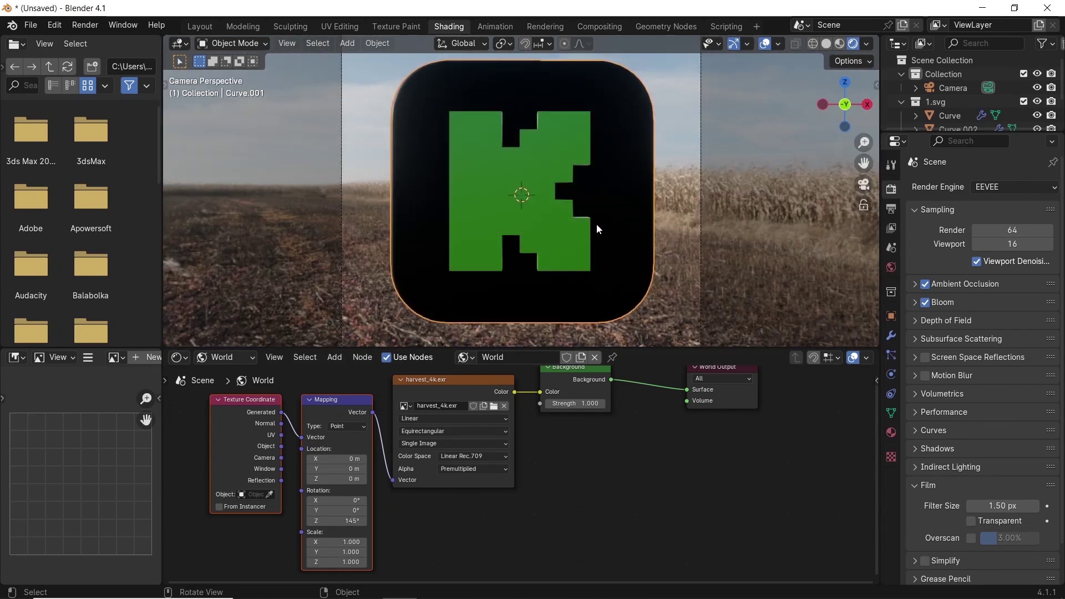
pyautogui.click(198, 28)
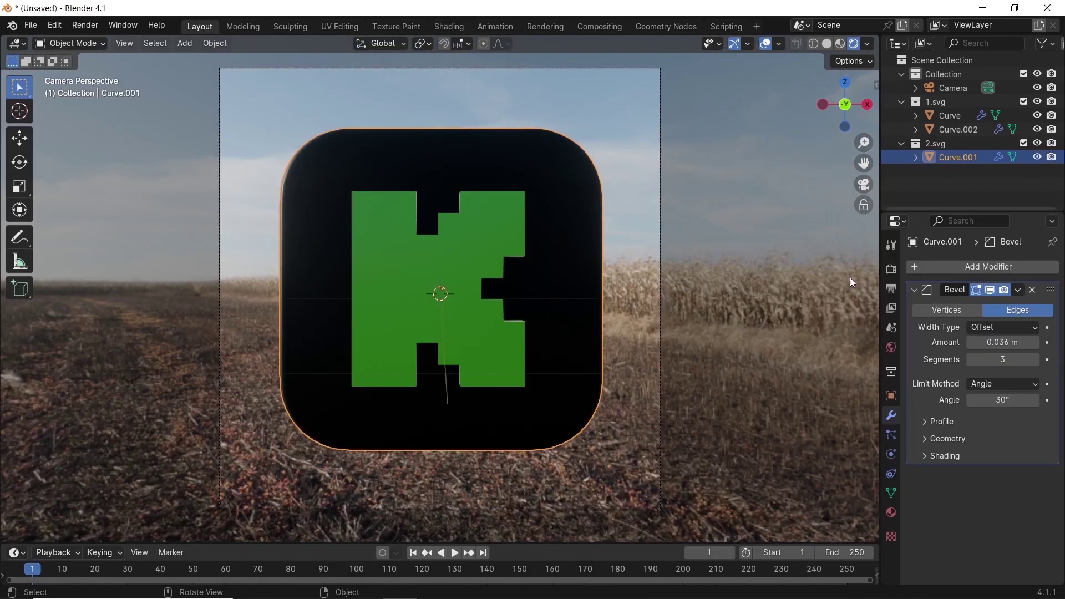
pyautogui.moveTo(577, 185); pyautogui.dragTo(528, 229, button='middle')
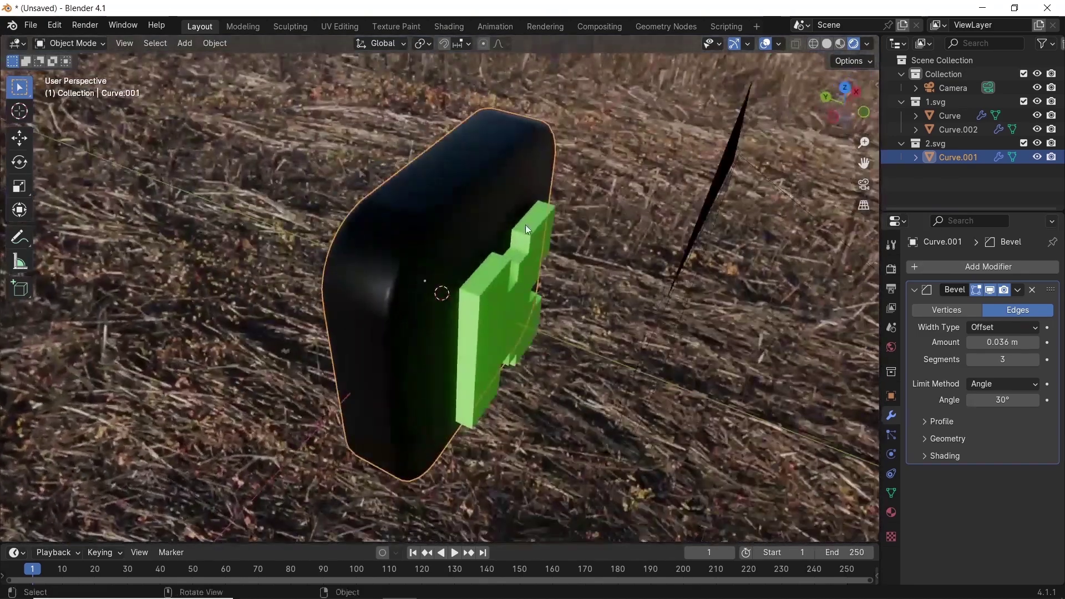
# - Parent both green K letters to the rounded square with the Object option
pyautogui.click(512, 270)
pyautogui.moveTo(511, 269); pyautogui.dragTo(387, 251, button='middle')
pyautogui.keyDown('shift'); pyautogui.click(388, 251); pyautogui.keyUp('shift')
pyautogui.keyDown('shift'); pyautogui.click(491, 197); pyautogui.keyUp('shift')
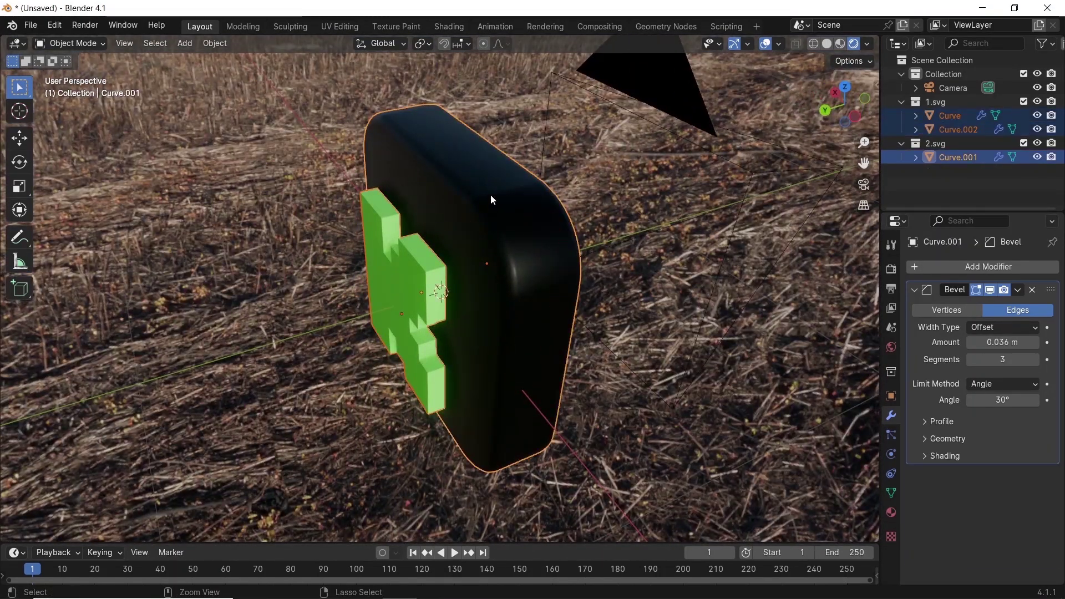
pyautogui.hotkey('ctrl', 'p')
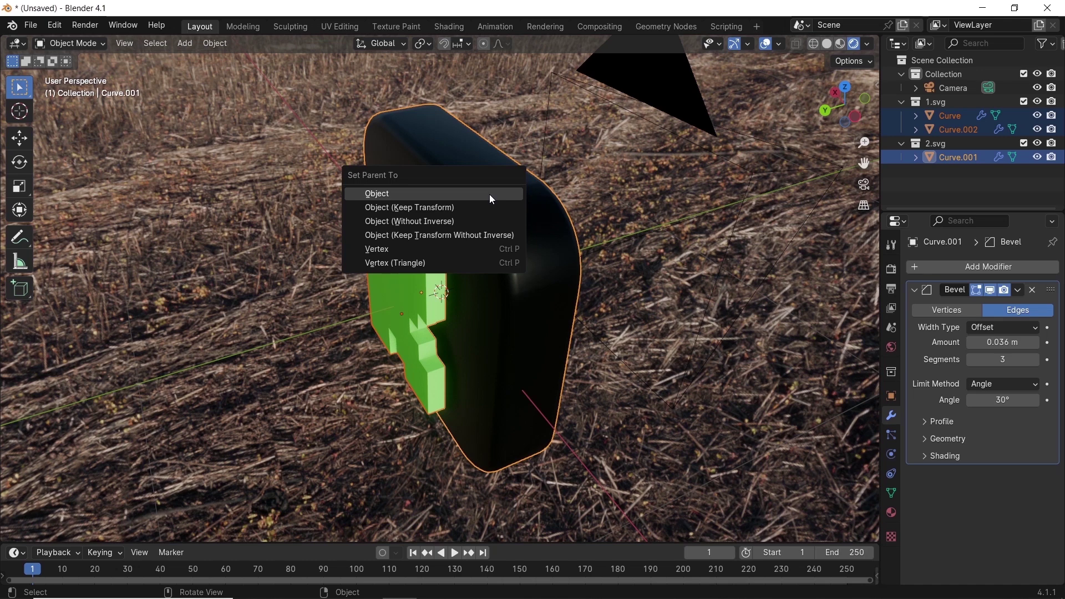
pyautogui.click(490, 194)
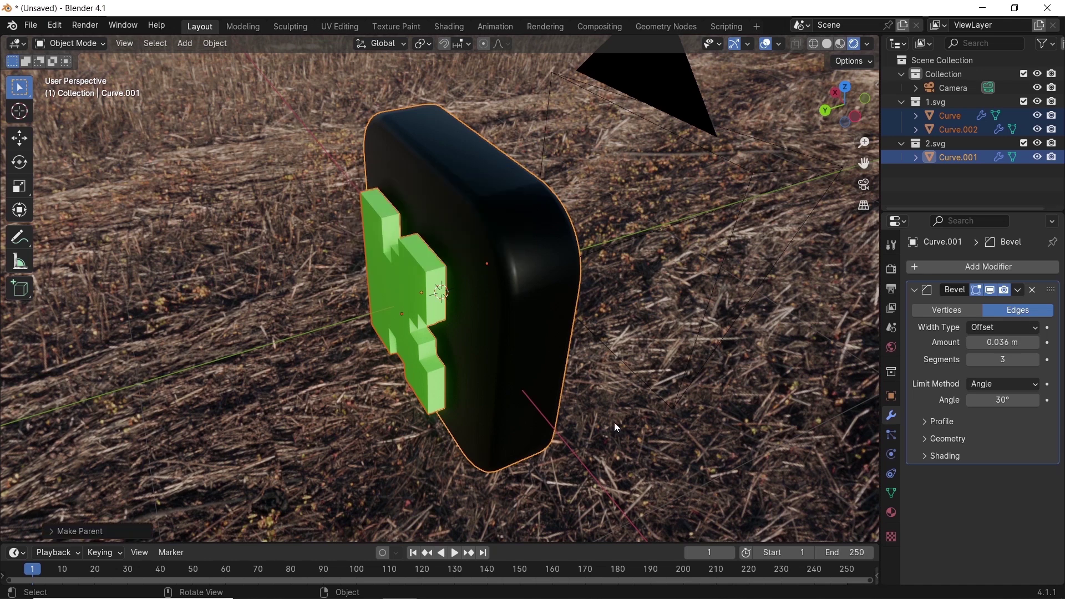
# - Try rotating the rounded square about the global Z axis to test the parented letters
pyautogui.click(578, 263)
pyautogui.press('r')
pyautogui.press('z')
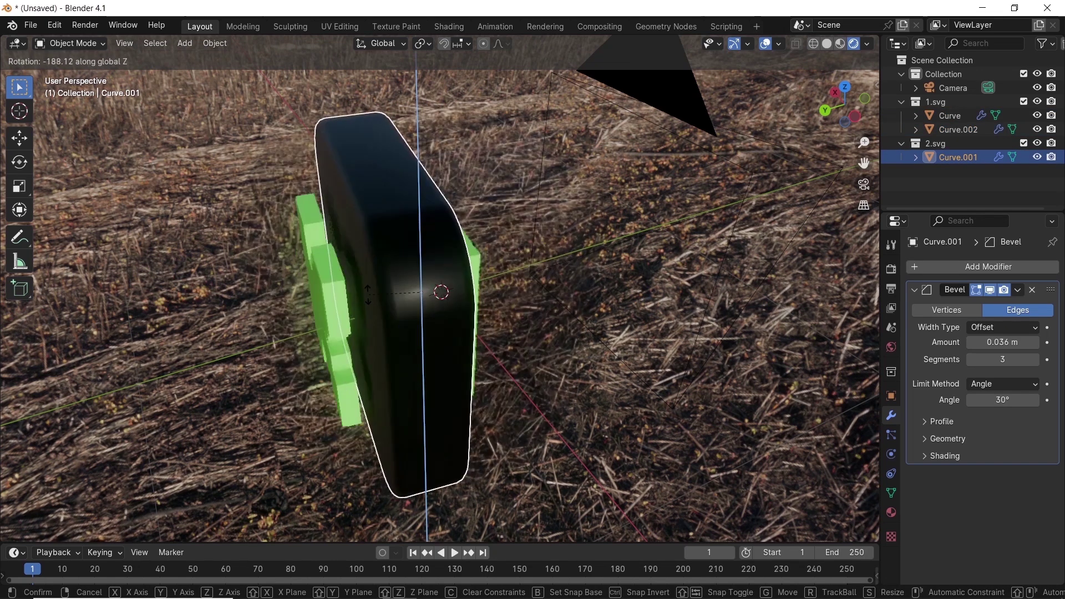
pyautogui.press('Return')
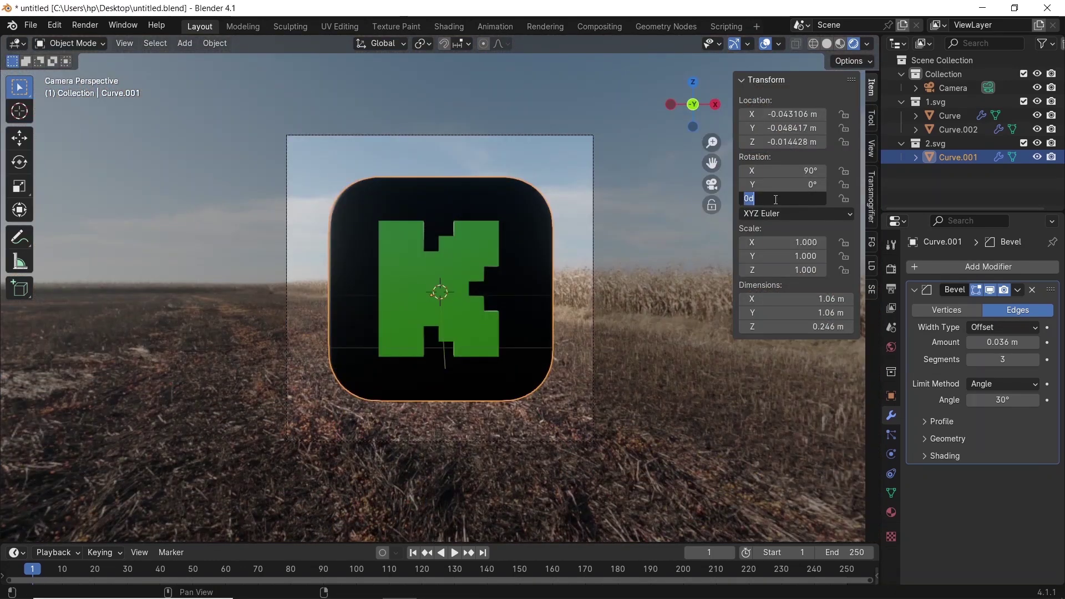
# - Drive the rounded square's Z rotation with the expression #frame/20 and play the animation to check the spin
pyautogui.write('#frame/2')
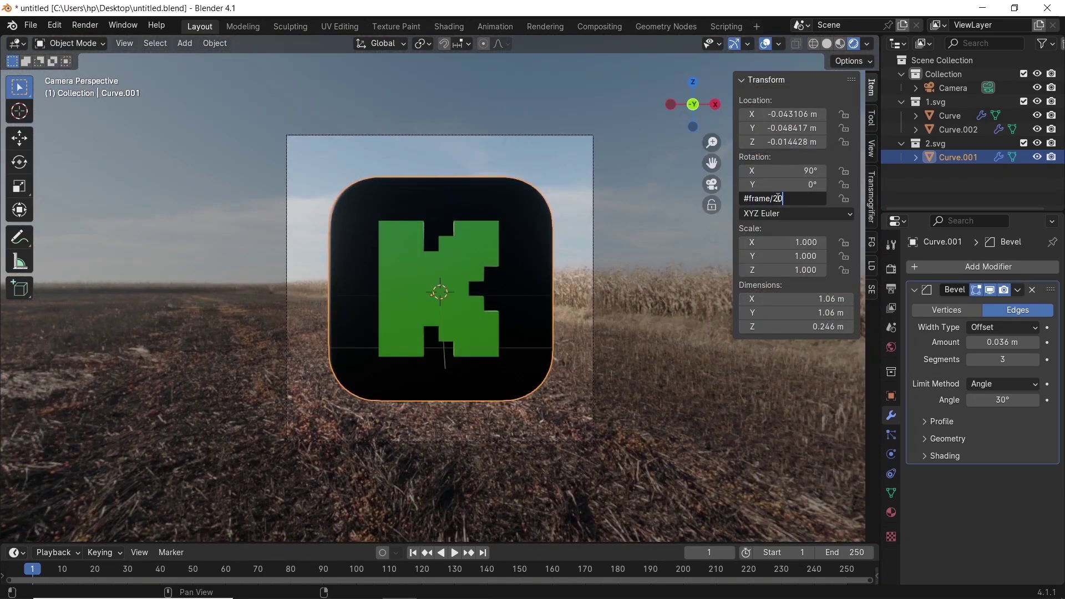
pyautogui.write('0')
pyautogui.press('Return')
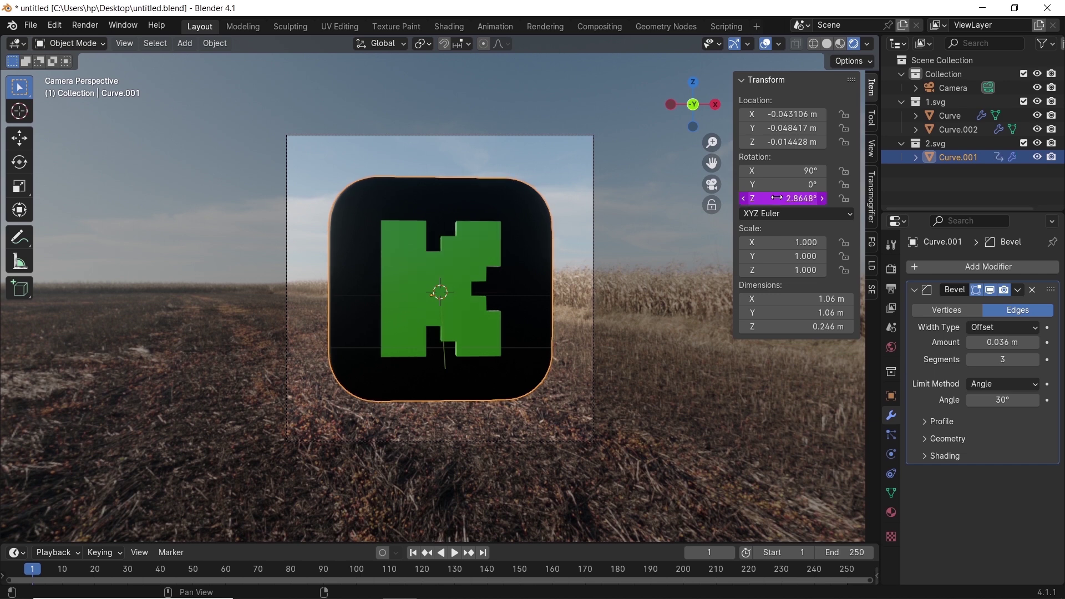
pyautogui.press('space')
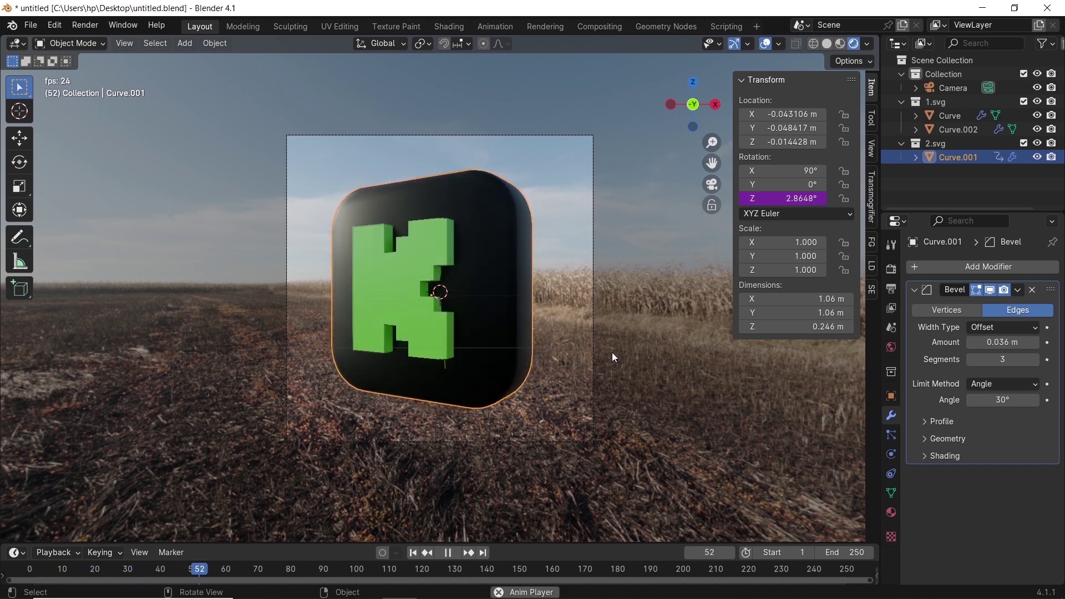
pyautogui.press('space')
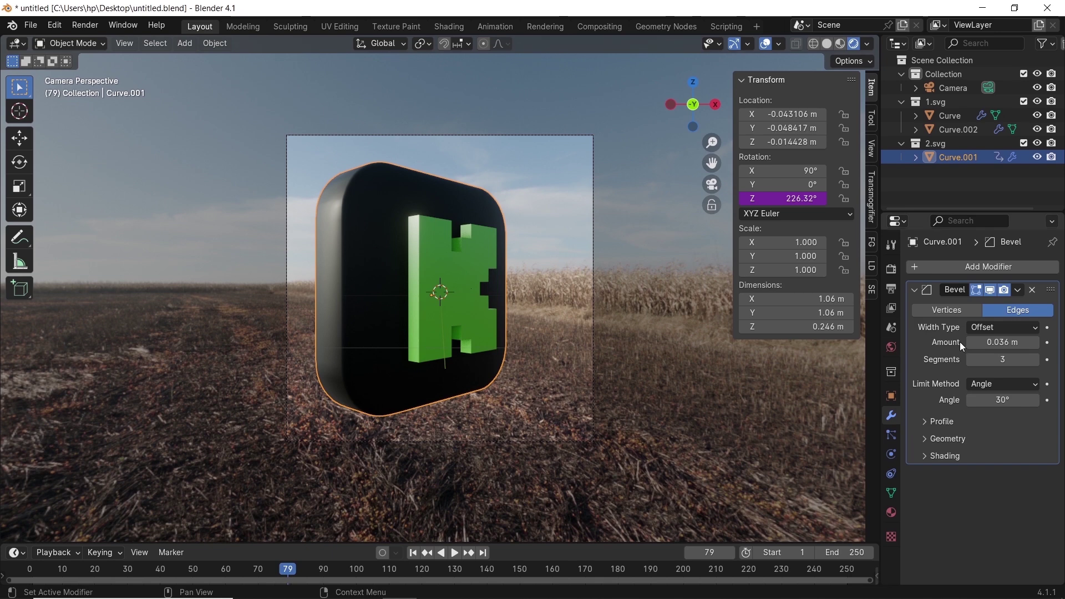
# - Try a bevel amount of 0.065 m on the rounded square and inspect its edges in solid shading
pyautogui.moveTo(993, 342); pyautogui.dragTo(1027, 343)
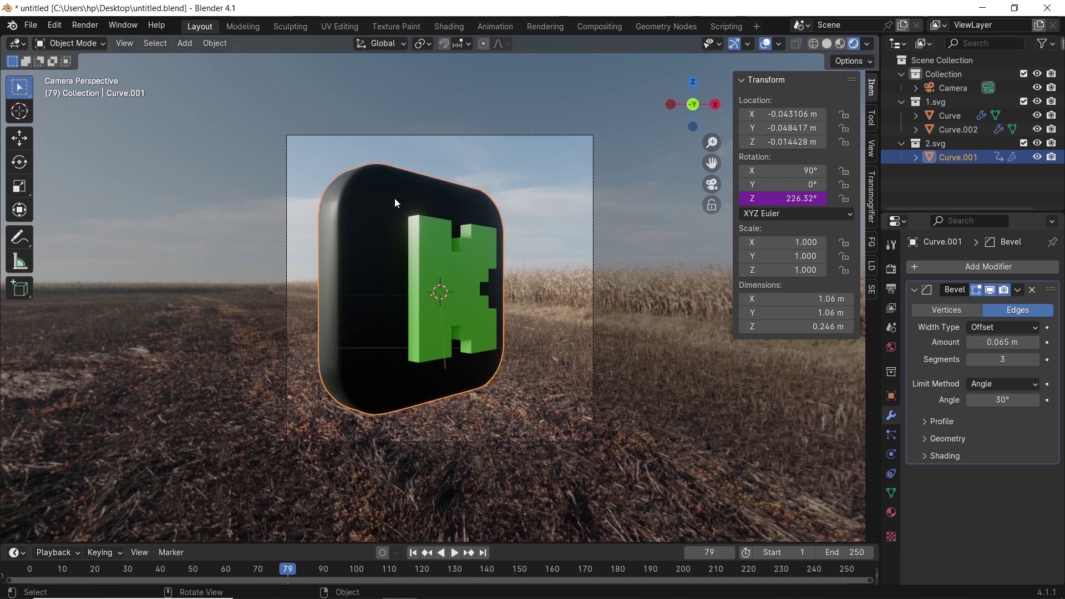
pyautogui.press('z')
pyautogui.moveTo(415, 224); pyautogui.dragTo(452, 241, button='middle')
pyautogui.scroll(5, 458, 258)
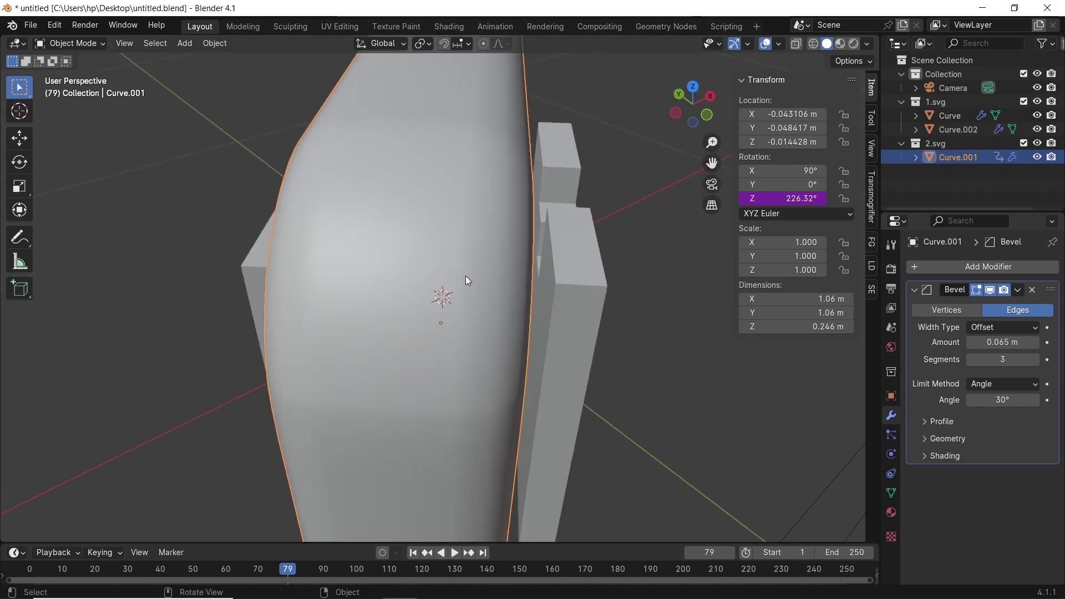
# - Apply Shade Smooth to the rounded square and try a bevel amount of 0.375 m
pyautogui.moveTo(466, 278); pyautogui.dragTo(424, 207, button='middle')
pyautogui.rightClick(424, 207)
pyautogui.click(387, 249)
pyautogui.moveTo(388, 250); pyautogui.dragTo(413, 259, button='middle')
pyautogui.moveTo(1003, 343); pyautogui.dragTo(1057, 343)
# - Shade the rounded square flat and set its bevel to 0.195 m with 4 segments
pyautogui.rightClick(429, 225)
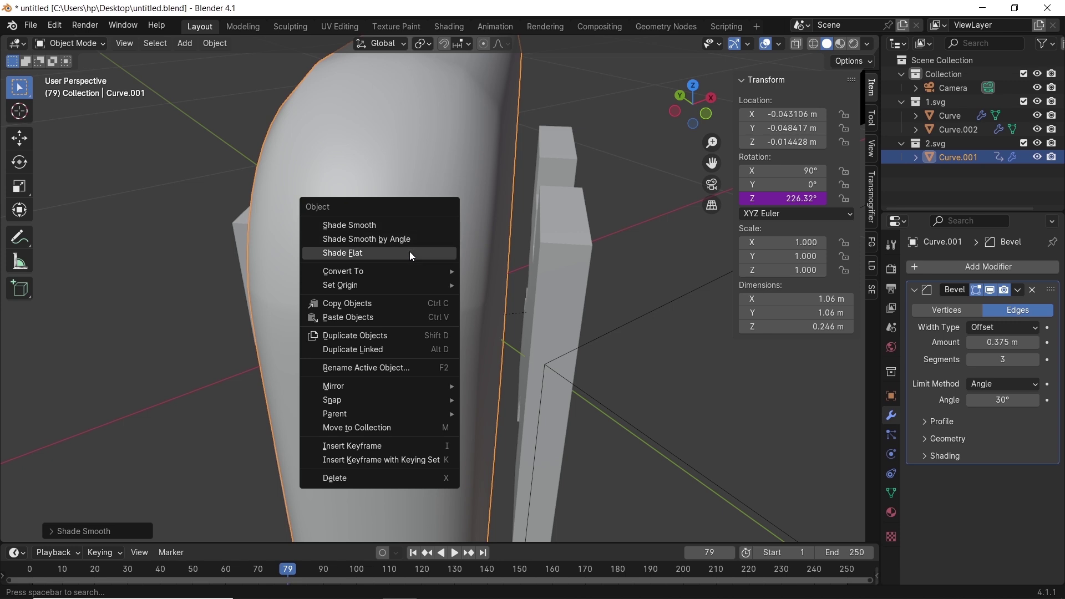
pyautogui.click(439, 254)
pyautogui.moveTo(1002, 343)
pyautogui.mouseDown()
pyautogui.moveTo(964, 342)
pyautogui.moveTo(988, 343)
pyautogui.mouseUp()
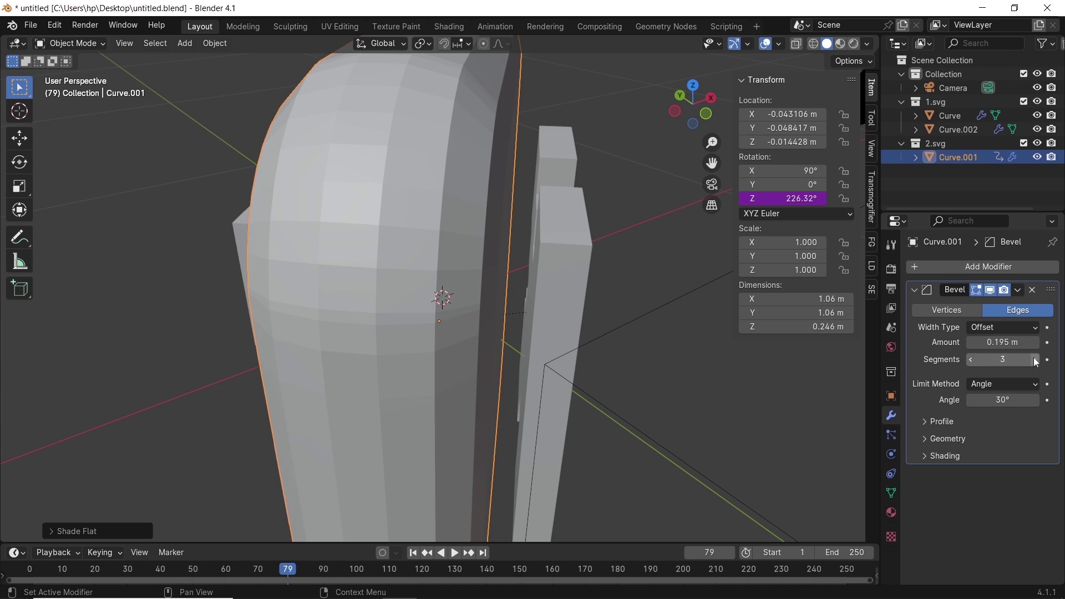
pyautogui.click(1037, 361)
# - Shade the rounded square smooth and return to the rendered camera view
pyautogui.rightClick(424, 230)
pyautogui.click(395, 194)
pyautogui.scroll(-5, 514, 229)
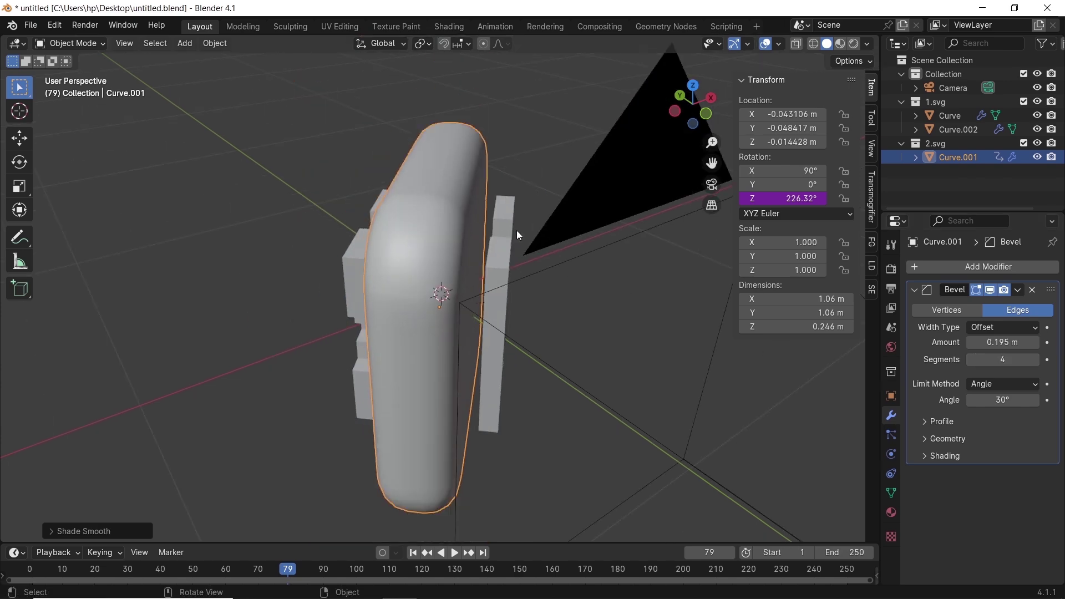
pyautogui.moveTo(517, 231); pyautogui.dragTo(348, 238, button='middle')
pyautogui.press('KP_0')
pyautogui.press('z')
pyautogui.click(521, 201)
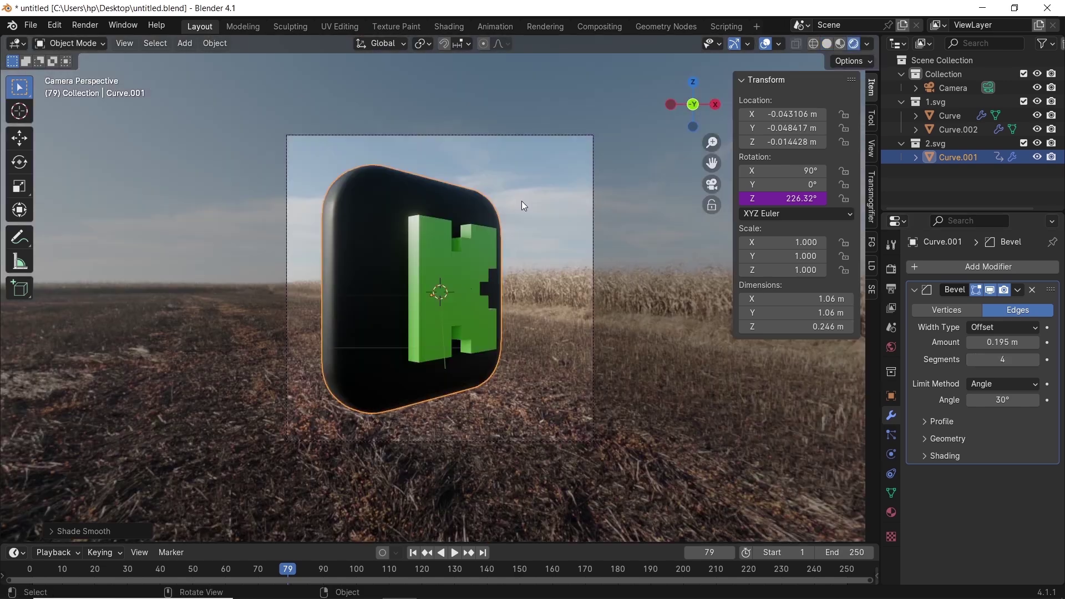
# - Play the spin animation and make the film background transparent in the render settings
pyautogui.press('space')
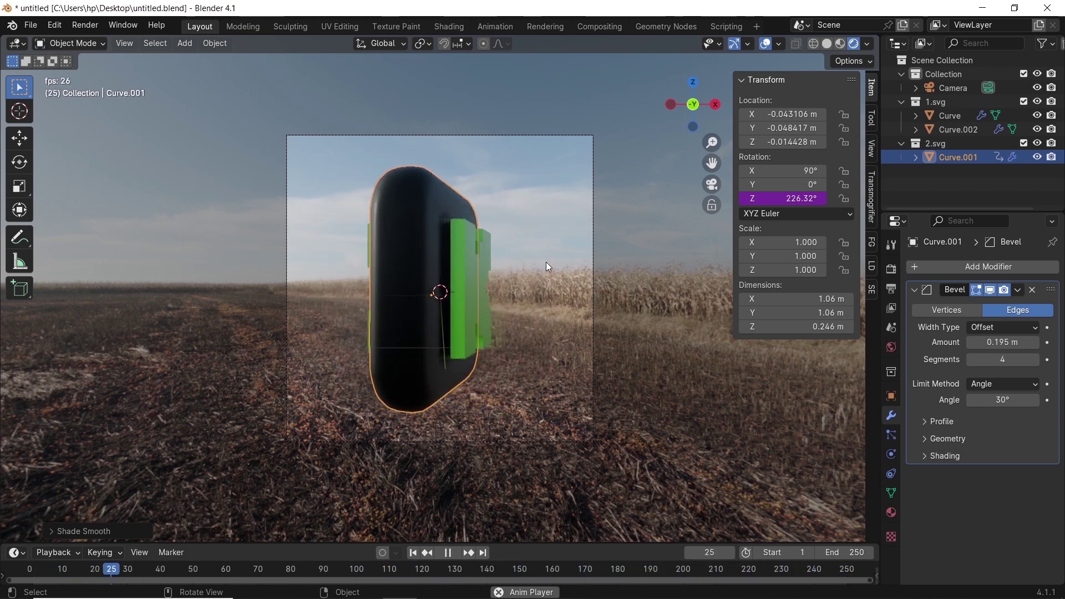
pyautogui.click(892, 289)
pyautogui.click(891, 269)
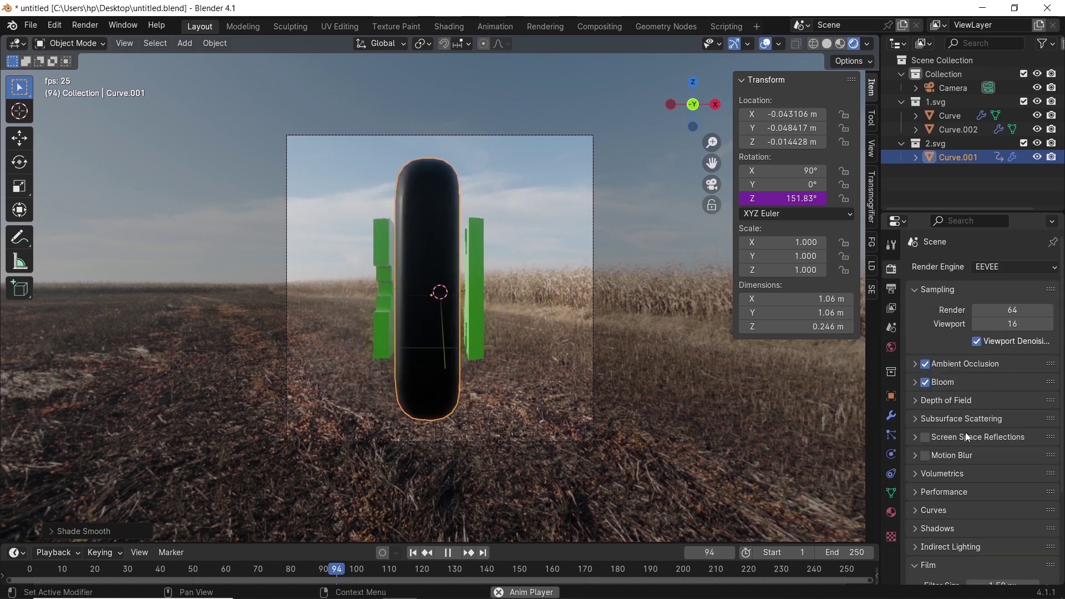
pyautogui.scroll(-4, 965, 437)
pyautogui.click(972, 508)
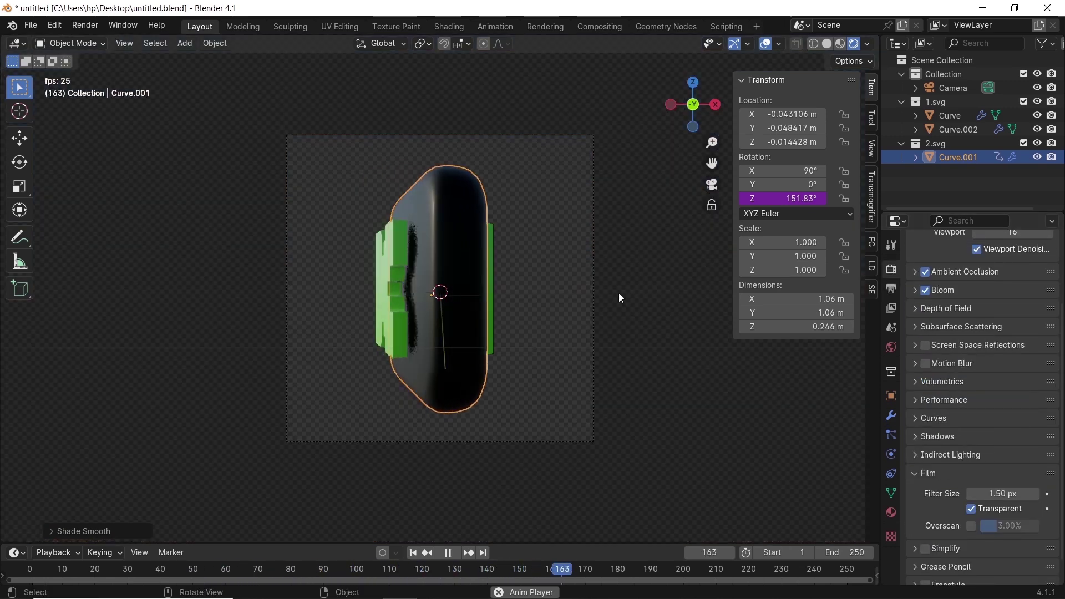
pyautogui.press('space')
# - Set the bevel of the green K facing the camera to 0.0191 m with 4 segments
pyautogui.scroll(3, 441, 241)
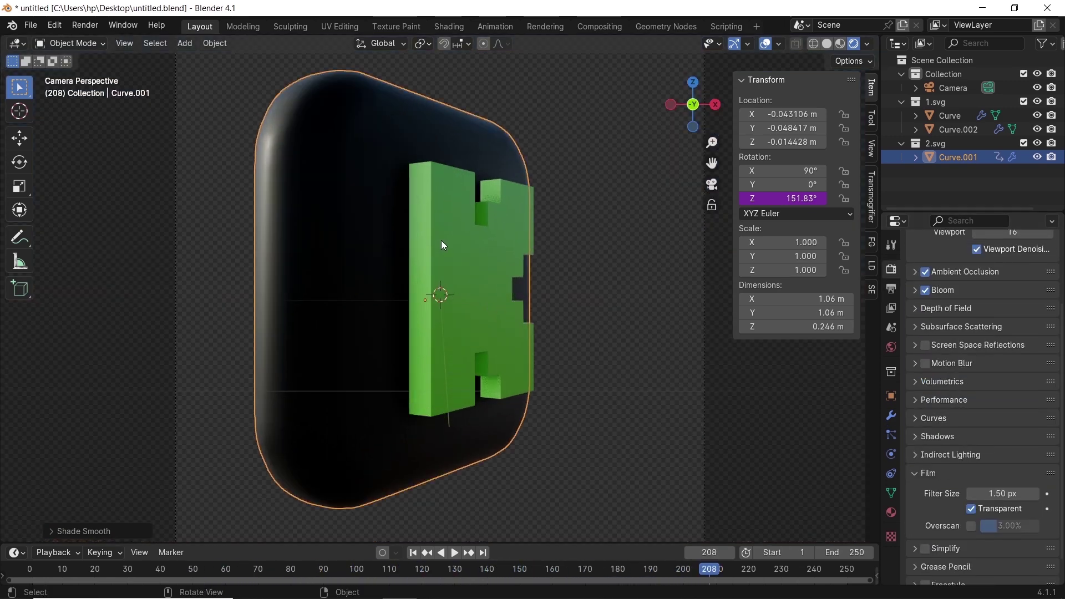
pyautogui.click(443, 245)
pyautogui.click(892, 415)
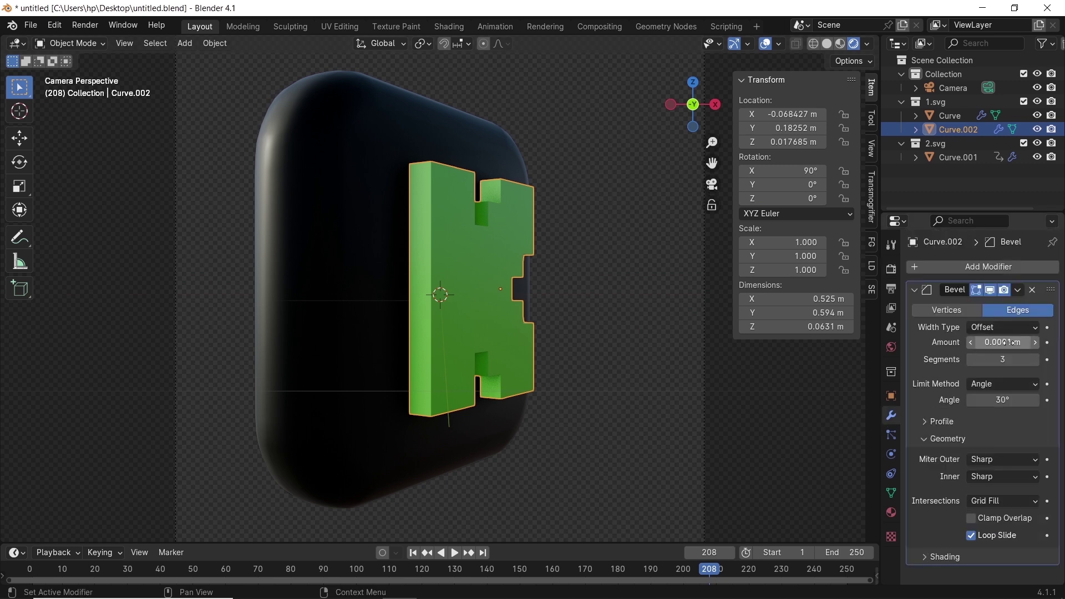
pyautogui.moveTo(1009, 342); pyautogui.dragTo(1044, 342)
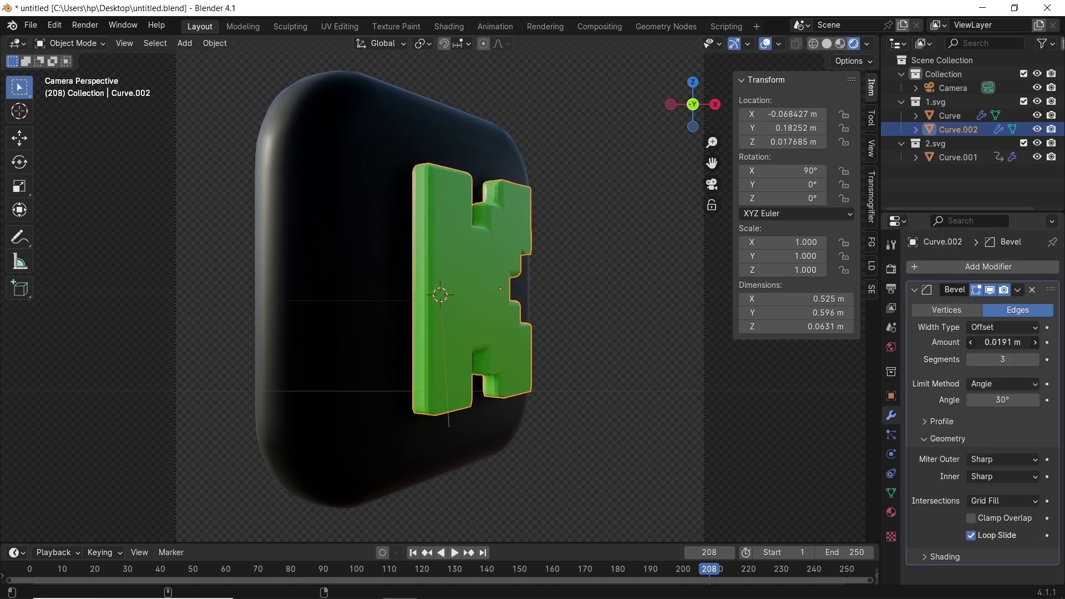
pyautogui.click(1034, 359)
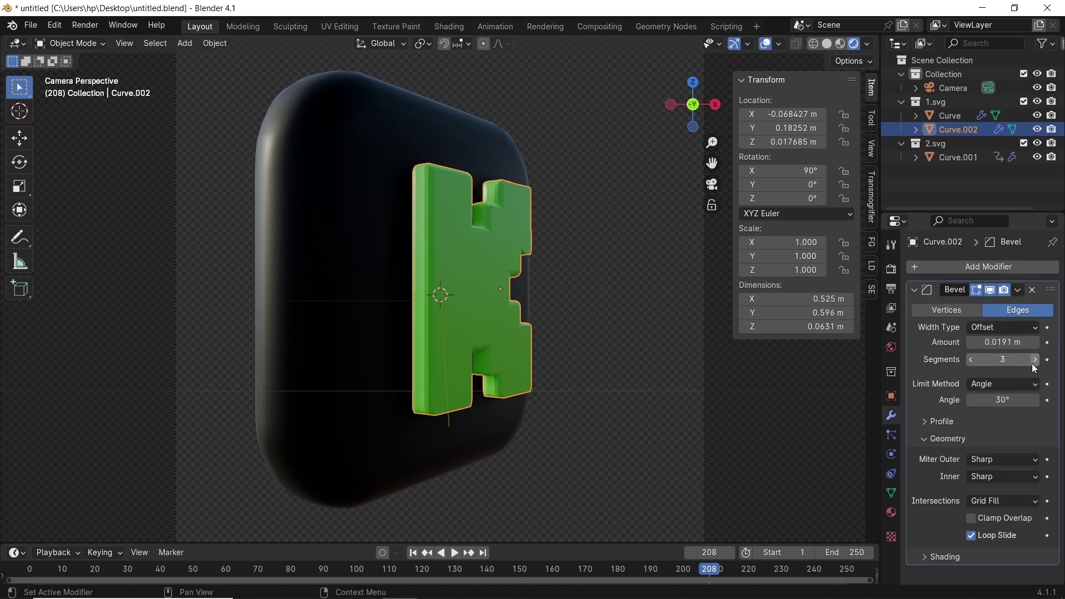
# - Try Shade Smooth and Shade Smooth by Angle on the selected K, and return it to Shade Flat
pyautogui.rightClick(511, 252)
pyautogui.click(511, 253)
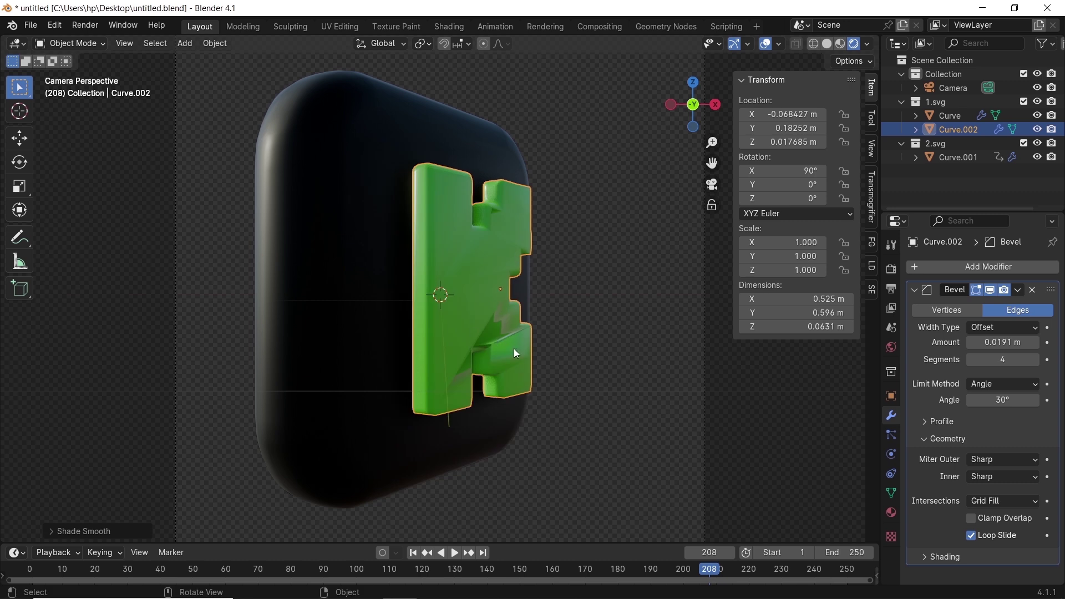
pyautogui.click(892, 492)
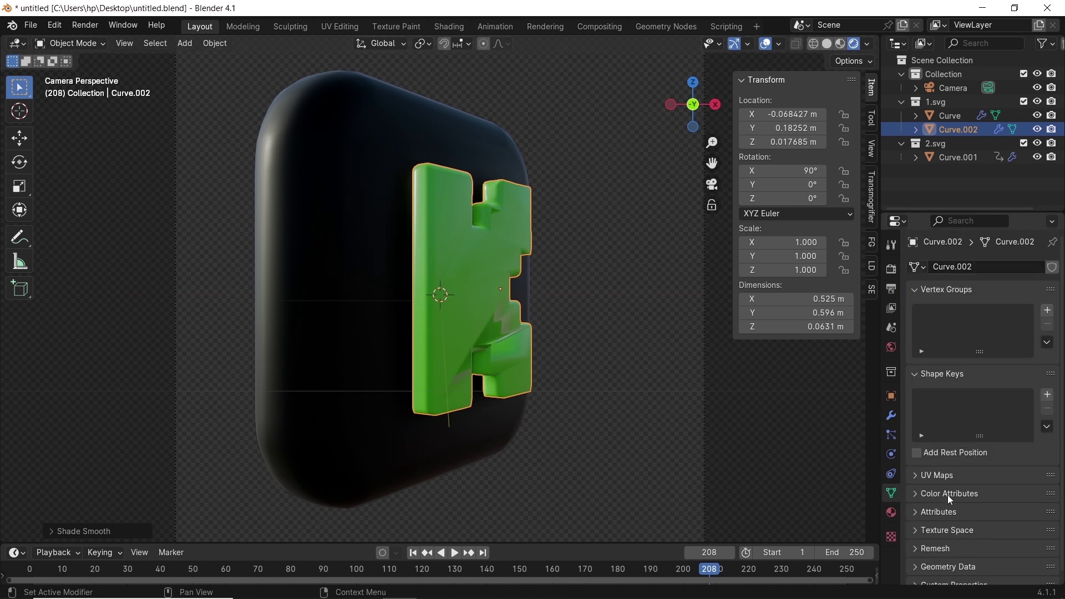
pyautogui.rightClick(487, 271)
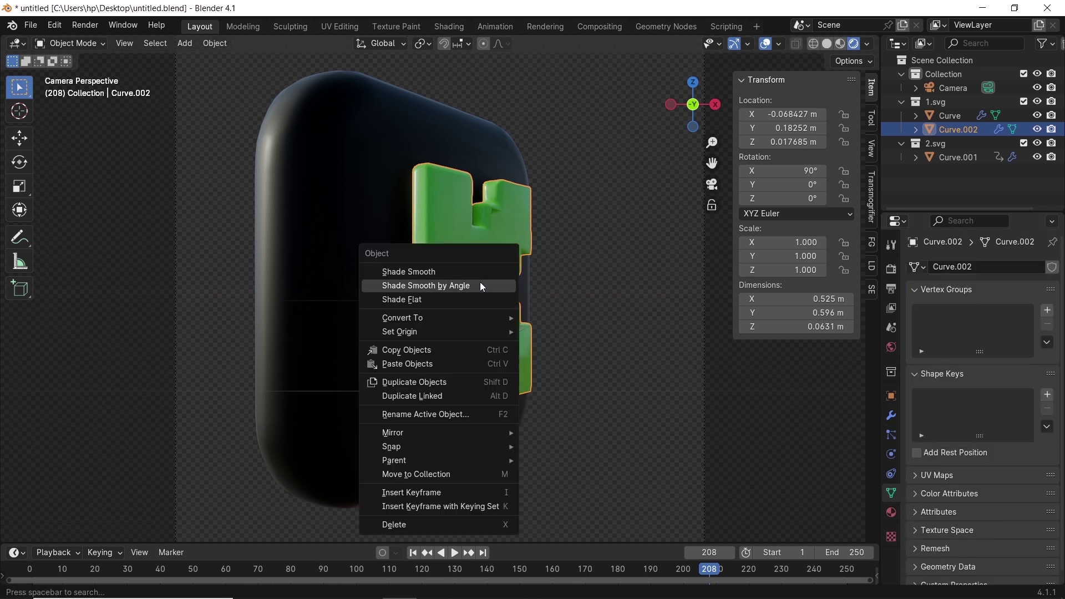
pyautogui.click(481, 282)
pyautogui.rightClick(488, 274)
pyautogui.click(476, 283)
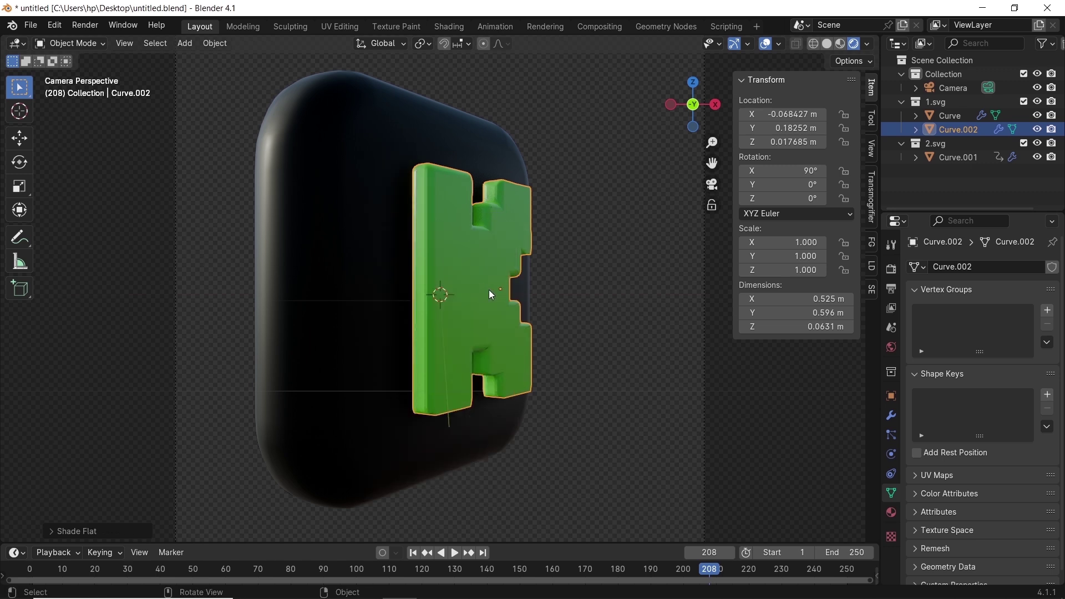
# - Raise the selected K's bevel segments to 6 and check its rounded edges
pyautogui.click(891, 415)
pyautogui.click(1034, 359)
pyautogui.click(1036, 359)
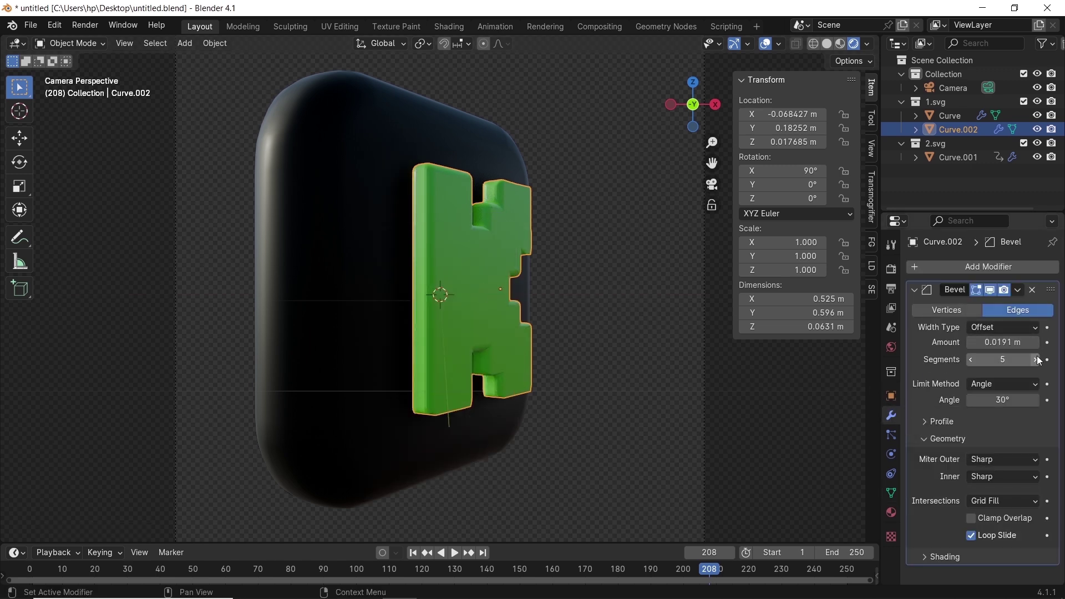
pyautogui.scroll(5, 554, 280)
pyautogui.scroll(-7, 554, 281)
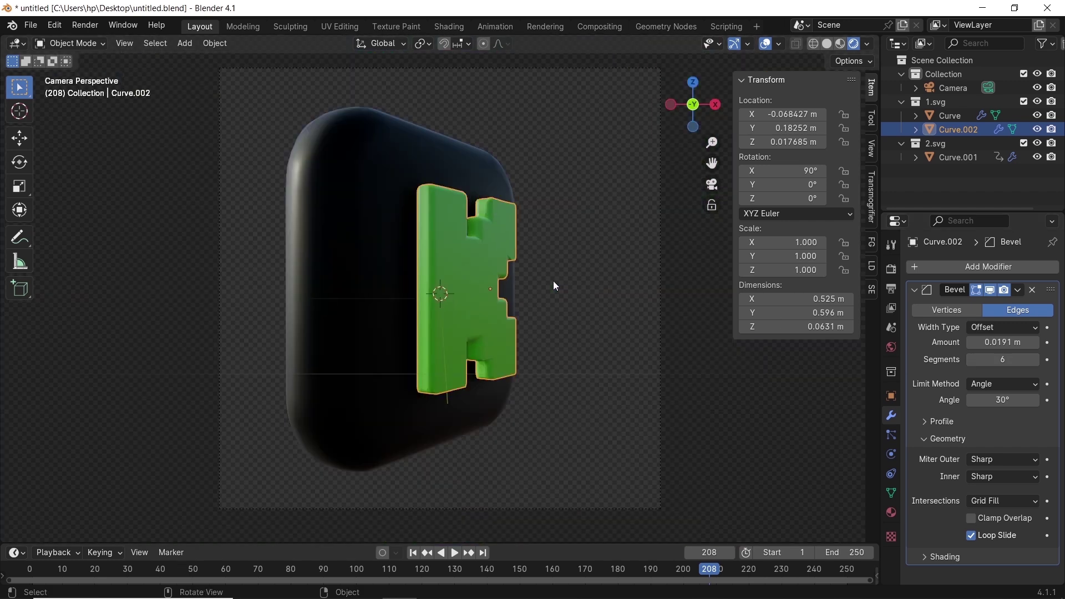
# - Clean up the selected K's triangulated faces by applying Limited Dissolve to its whole mesh in Edit Mode
pyautogui.scroll(3, 554, 281)
pyautogui.press('Tab')
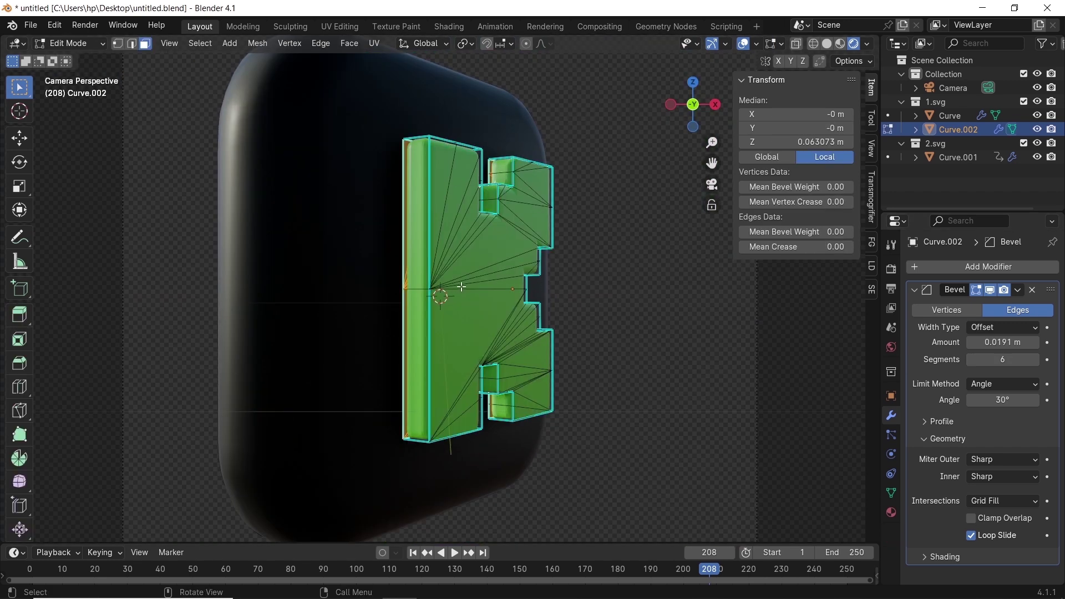
pyautogui.scroll(4, 462, 287)
pyautogui.scroll(-2, 515, 269)
pyautogui.press('a')
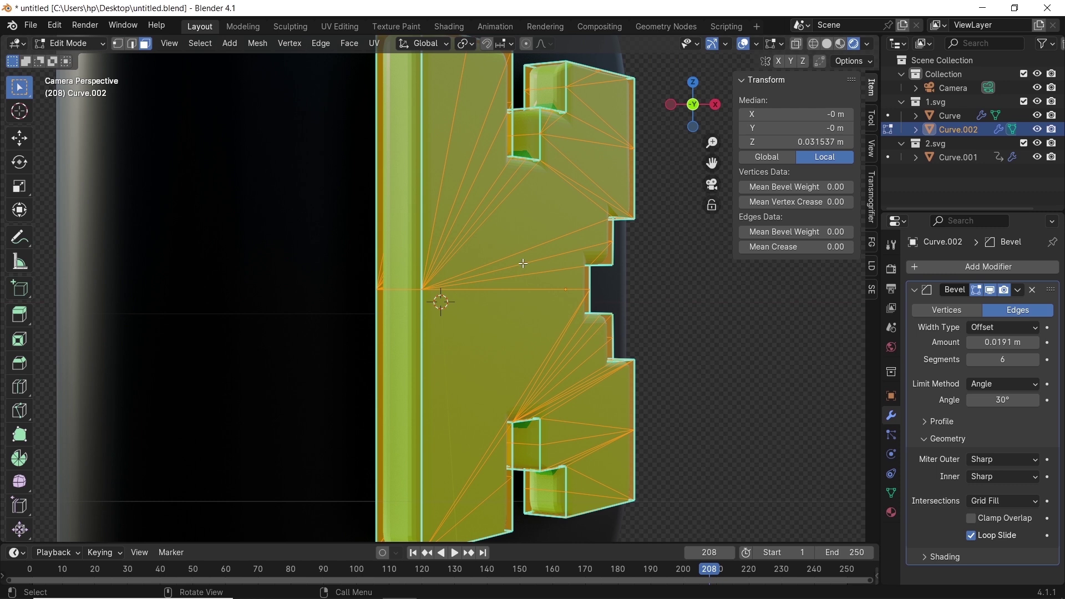
pyautogui.press('F3')
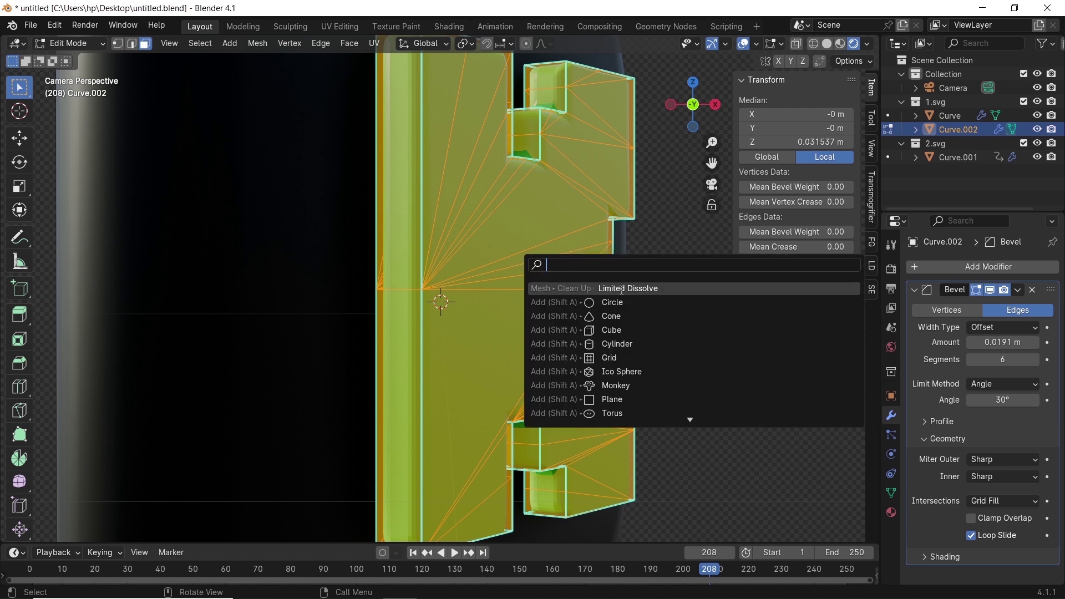
pyautogui.click(622, 289)
pyautogui.scroll(-4, 554, 304)
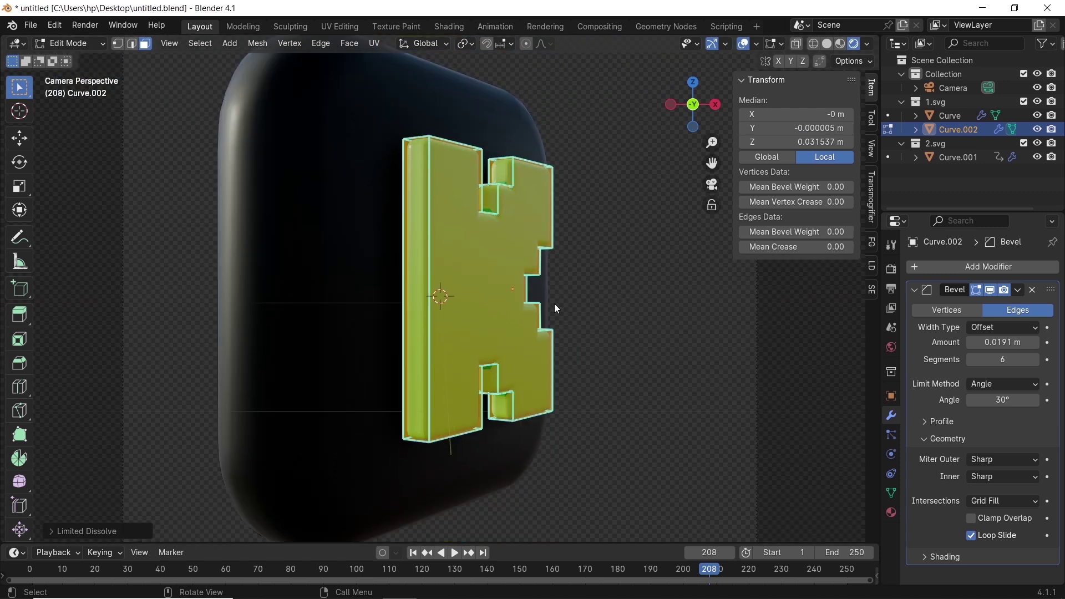
pyautogui.press('Tab')
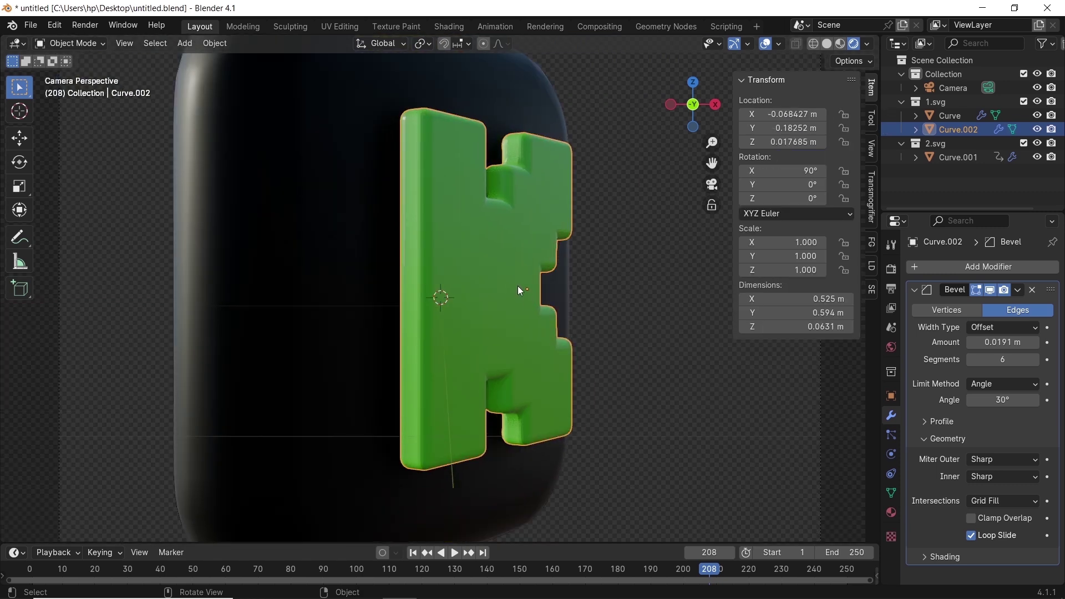
# - Apply Shade Smooth to the cleaned-up K and play the animation to check it
pyautogui.rightClick(520, 291)
pyautogui.click(502, 258)
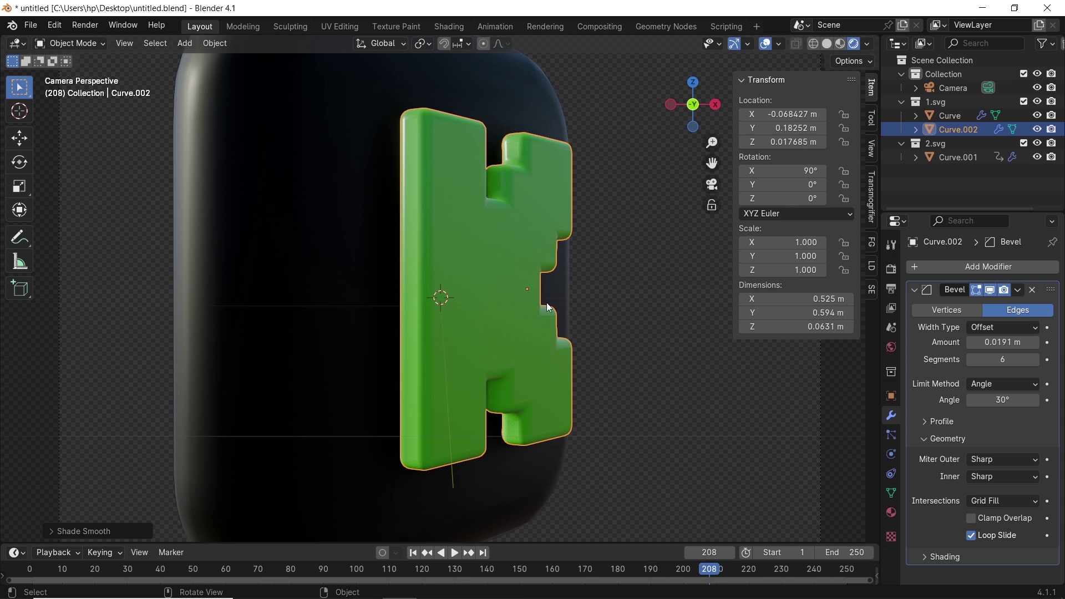
pyautogui.press('space')
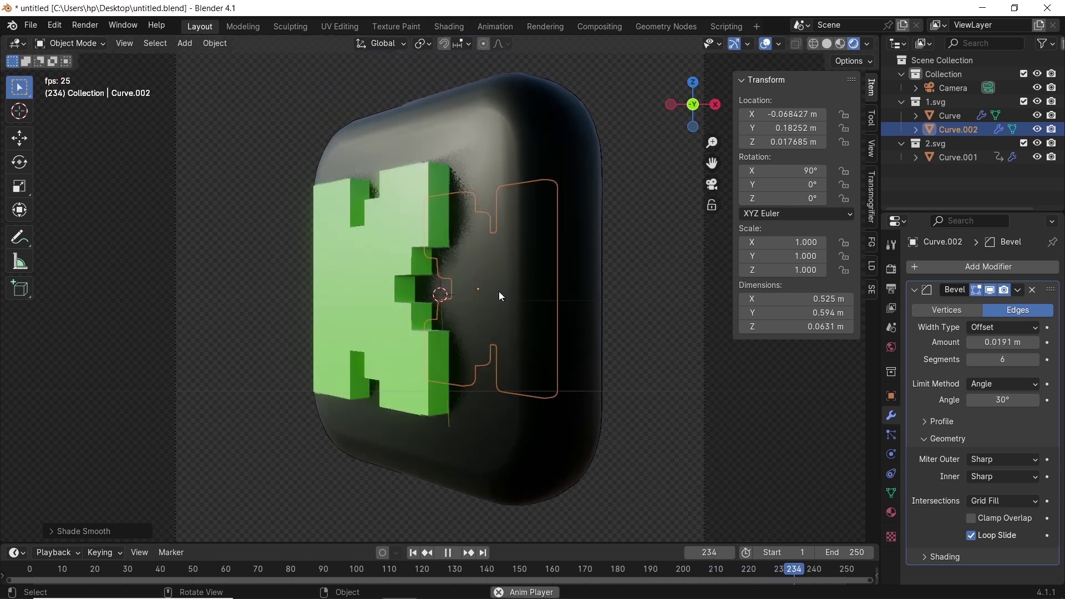
# - Stop playback at a frame showing both letters and copy the back K's modifiers to the front K
pyautogui.press('space')
pyautogui.click(527, 316)
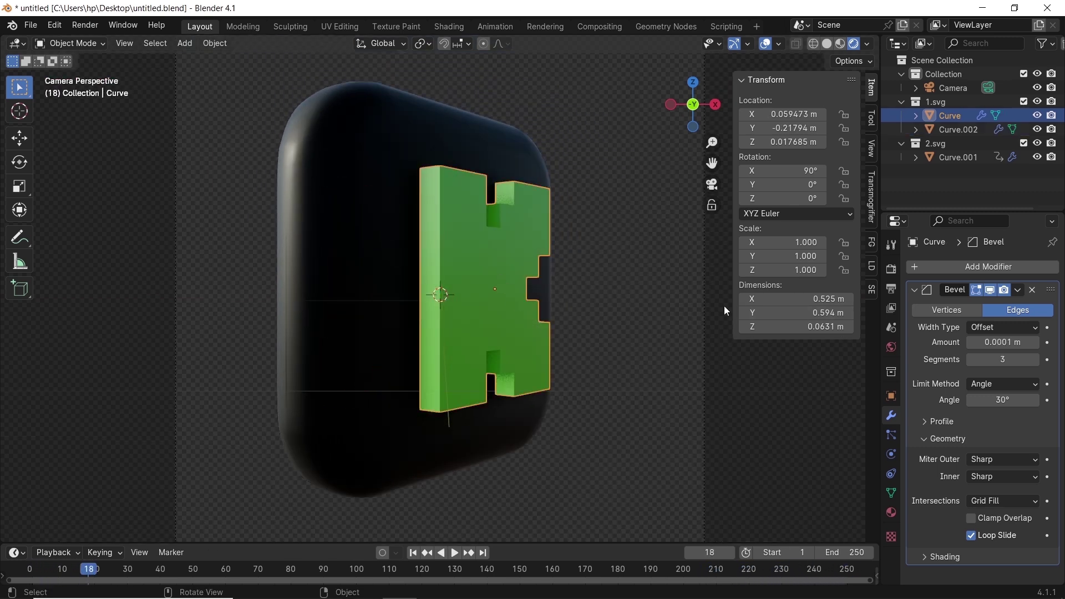
pyautogui.press('space')
pyautogui.press('space')
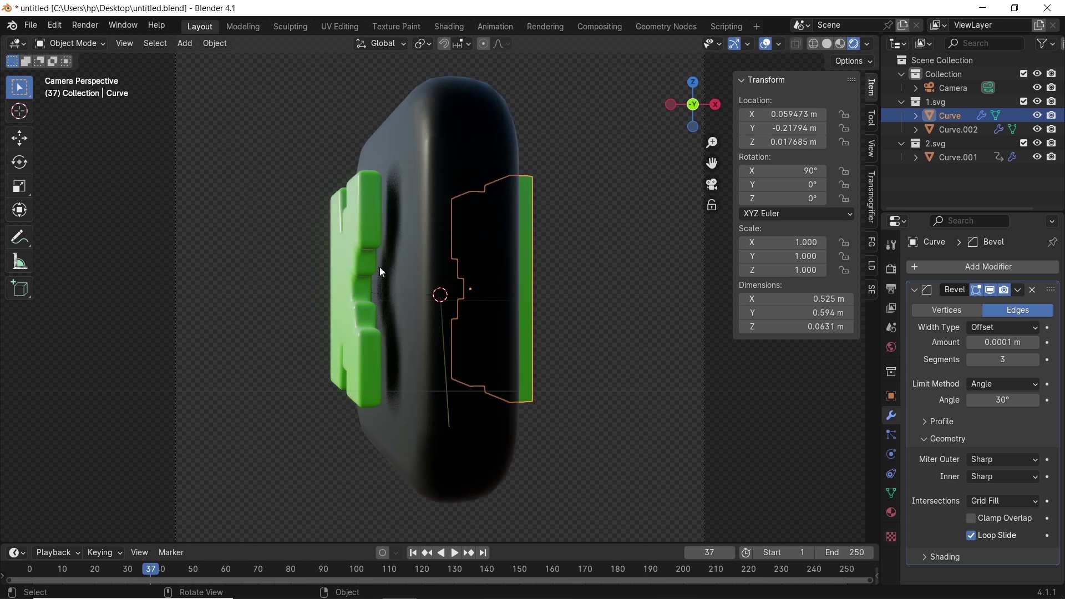
pyautogui.keyDown('shift'); pyautogui.click(361, 265); pyautogui.keyUp('shift')
pyautogui.hotkey('ctrl', 'l')
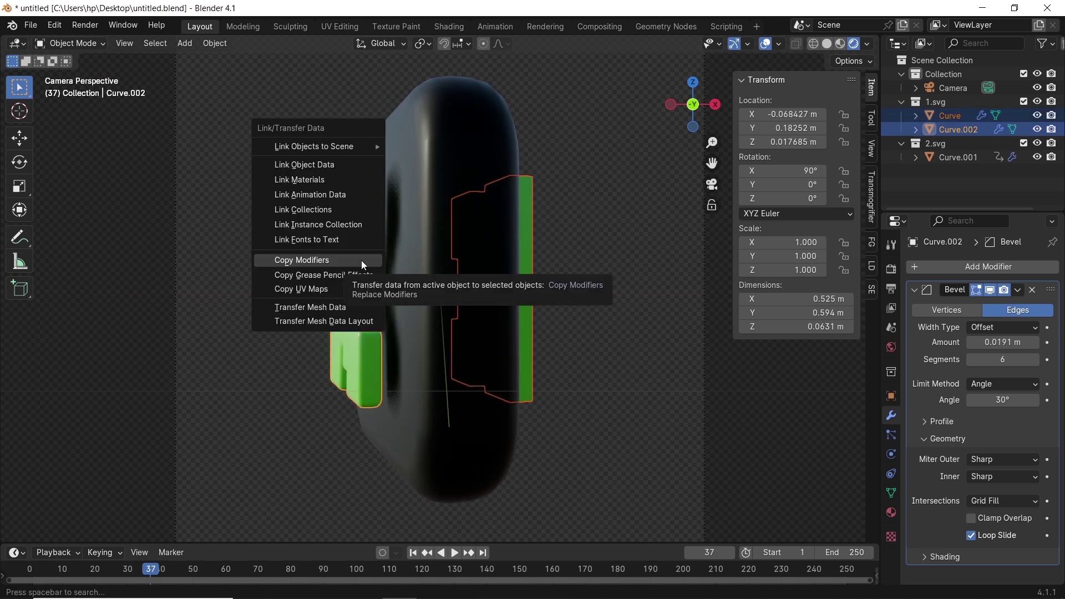
pyautogui.click(361, 260)
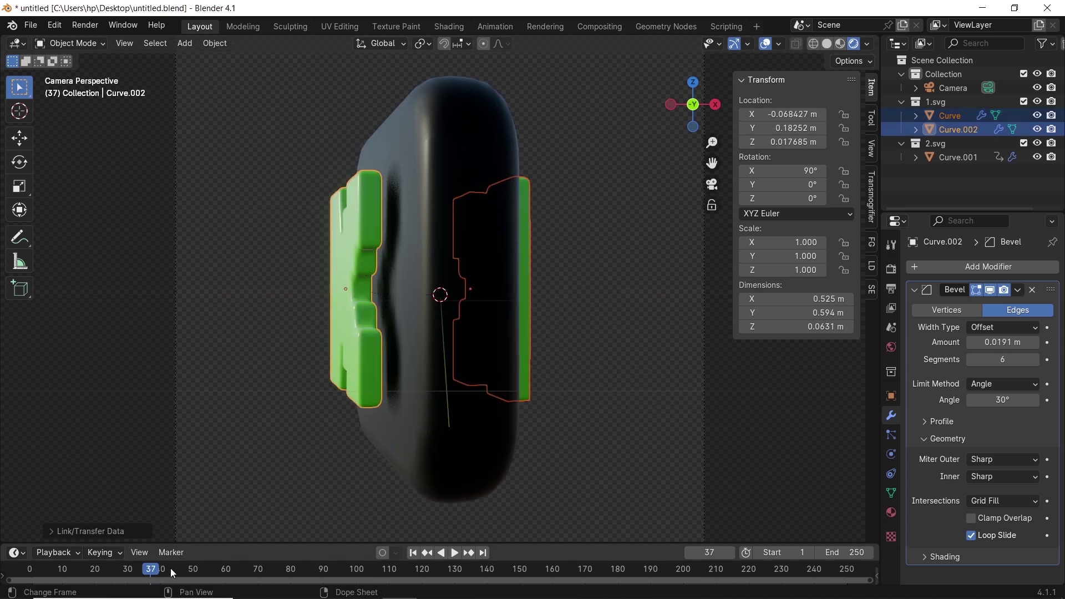
# - Move to frame 10 and apply Limited Dissolve to the front K's whole mesh in Edit Mode
pyautogui.moveTo(171, 568); pyautogui.dragTo(62, 568)
pyautogui.click(490, 289)
pyautogui.press('Tab')
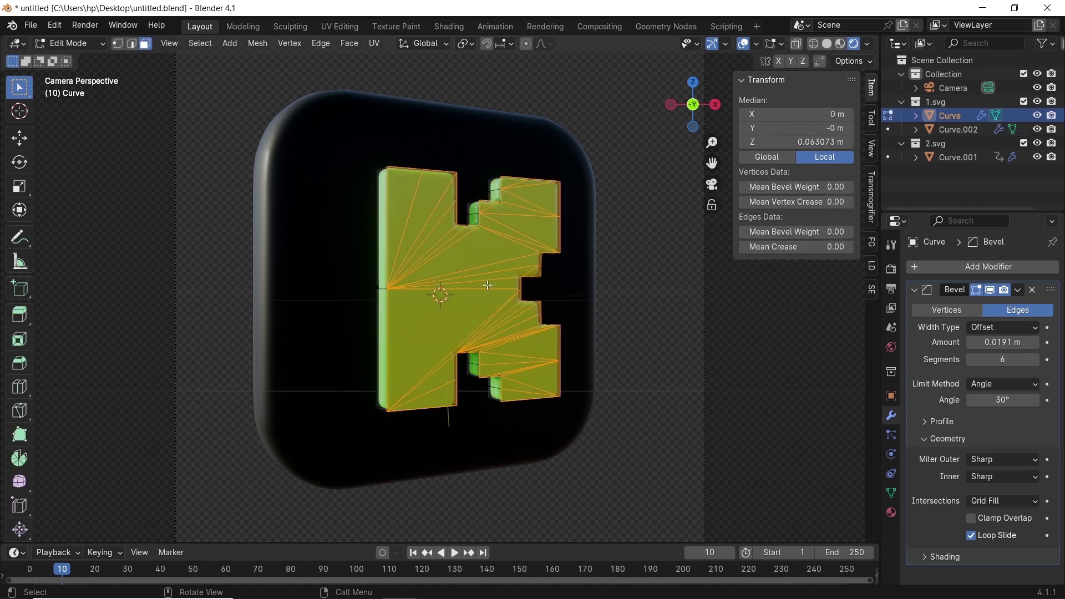
pyautogui.press('F3')
pyautogui.click(586, 306)
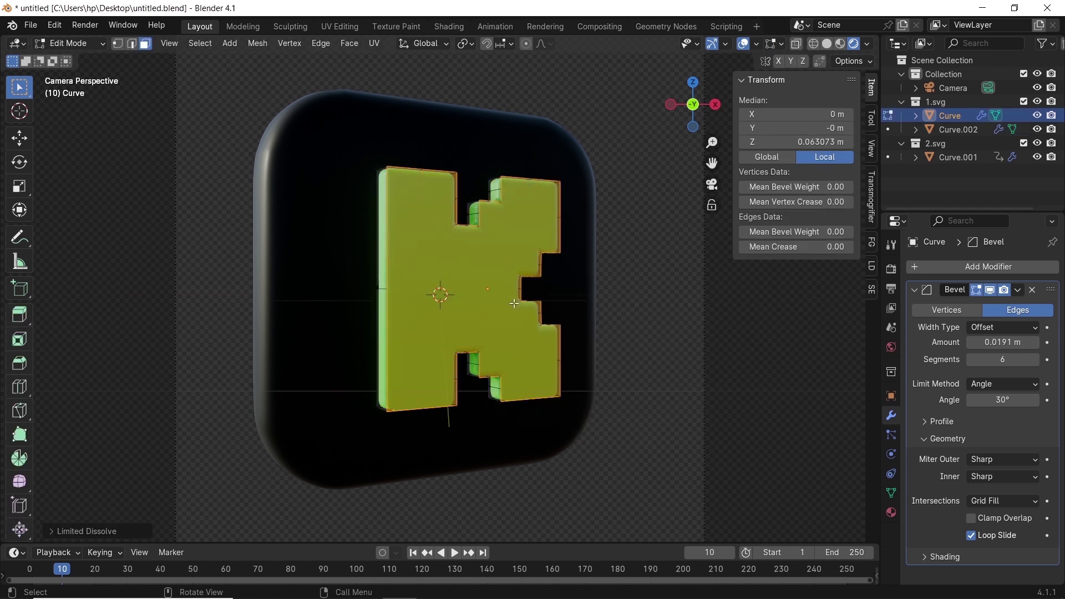
# - Apply Shade Smooth to the front K in Object Mode and play the animation to check it
pyautogui.press('Tab')
pyautogui.rightClick(494, 283)
pyautogui.click(494, 283)
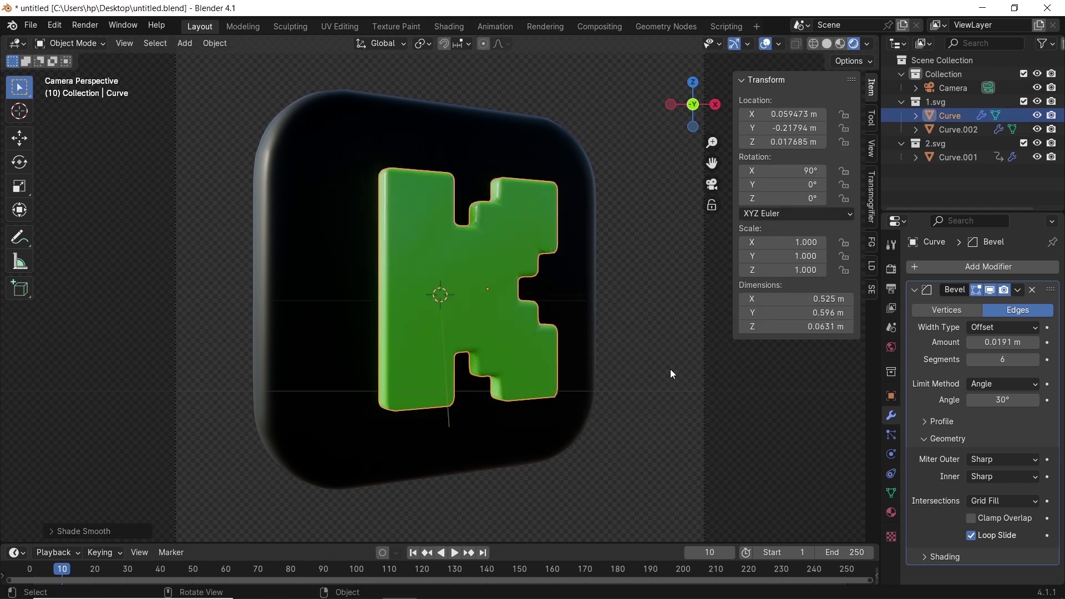
pyautogui.press('space')
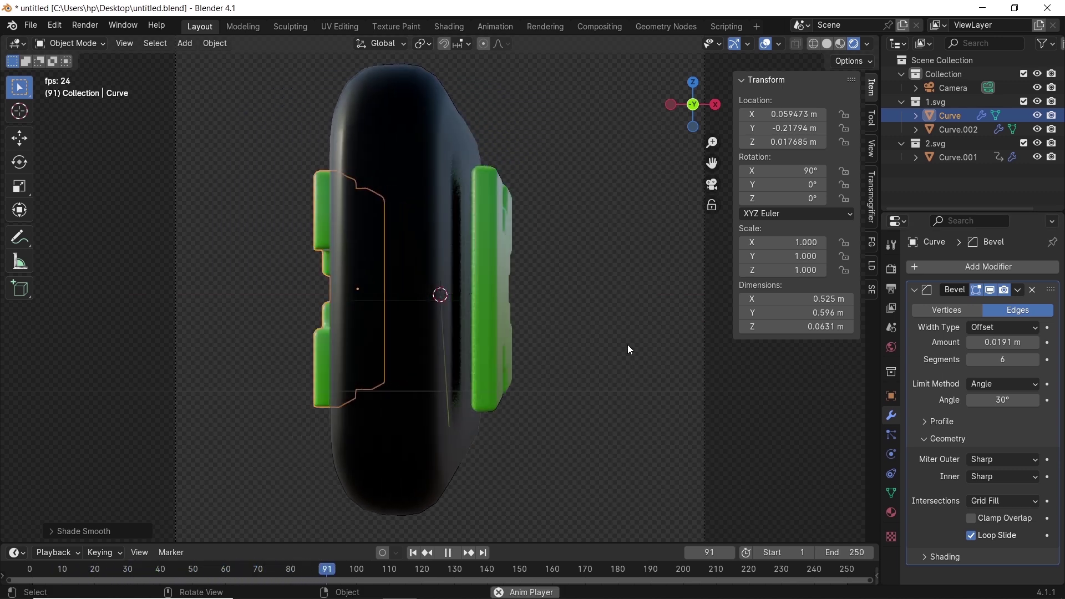
pyautogui.press('space')
pyautogui.scroll(-5, 628, 345)
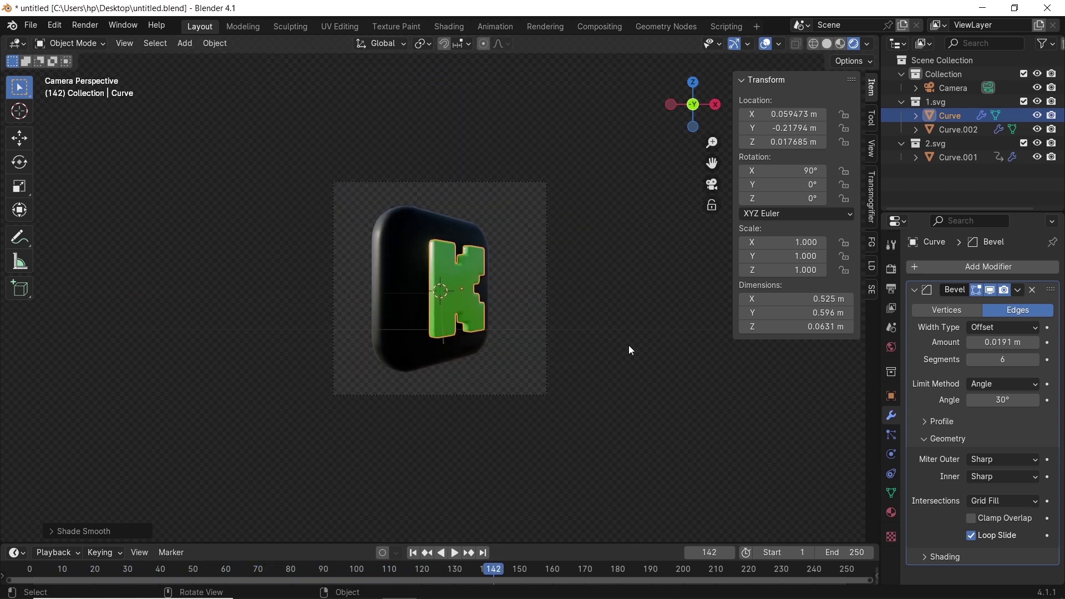
# - Hide the transform sidebar, enlarge the timeline and scrub the animation from its start to frame 120
pyautogui.press('n')
pyautogui.scroll(4, 588, 327)
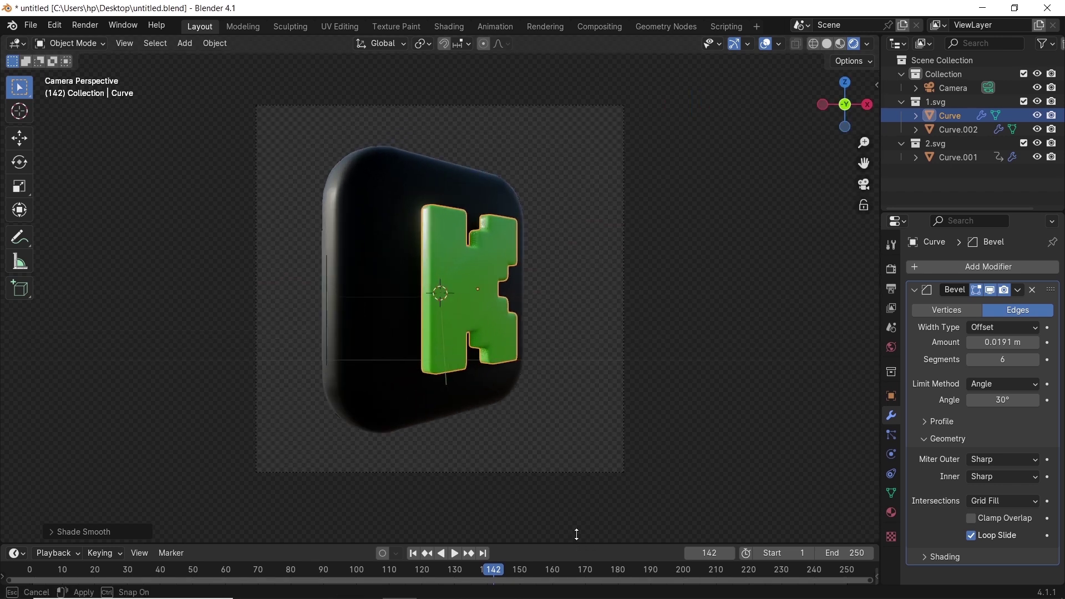
pyautogui.moveTo(577, 545); pyautogui.dragTo(592, 437)
pyautogui.hotkey('shift', 'Left')
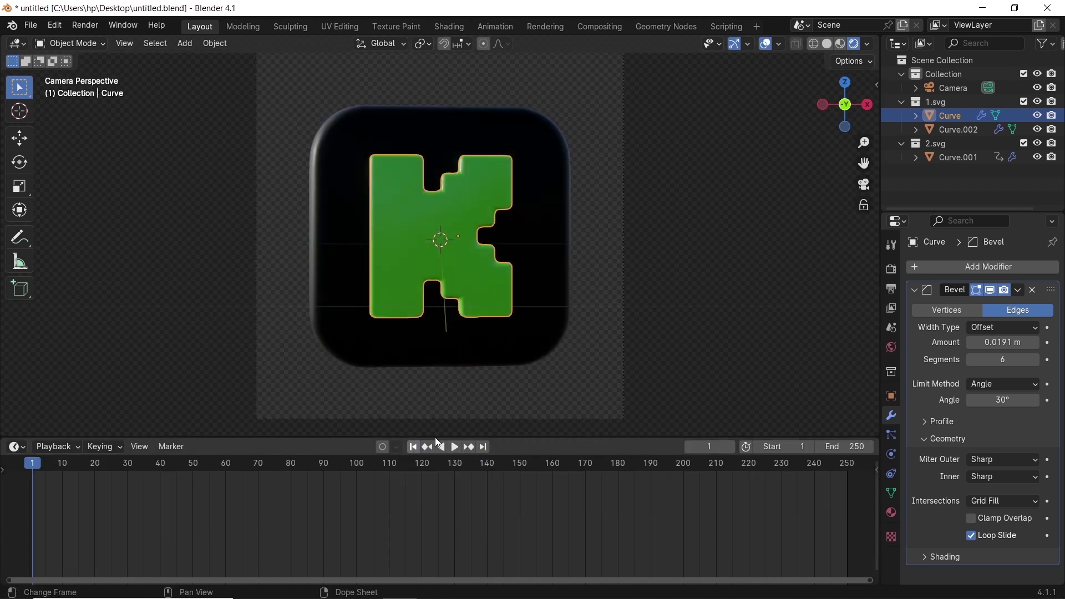
pyautogui.press('space')
pyautogui.moveTo(43, 467); pyautogui.dragTo(420, 491)
pyautogui.press('space')
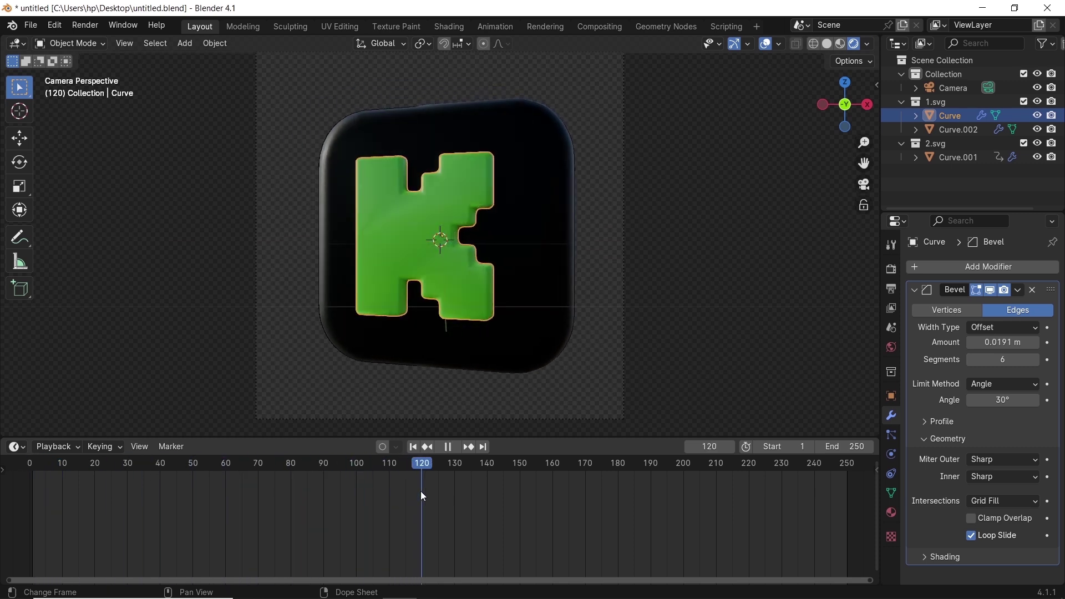
# - Set the animation's end frame to 120
pyautogui.doubleClick(849, 447)
pyautogui.write('12')
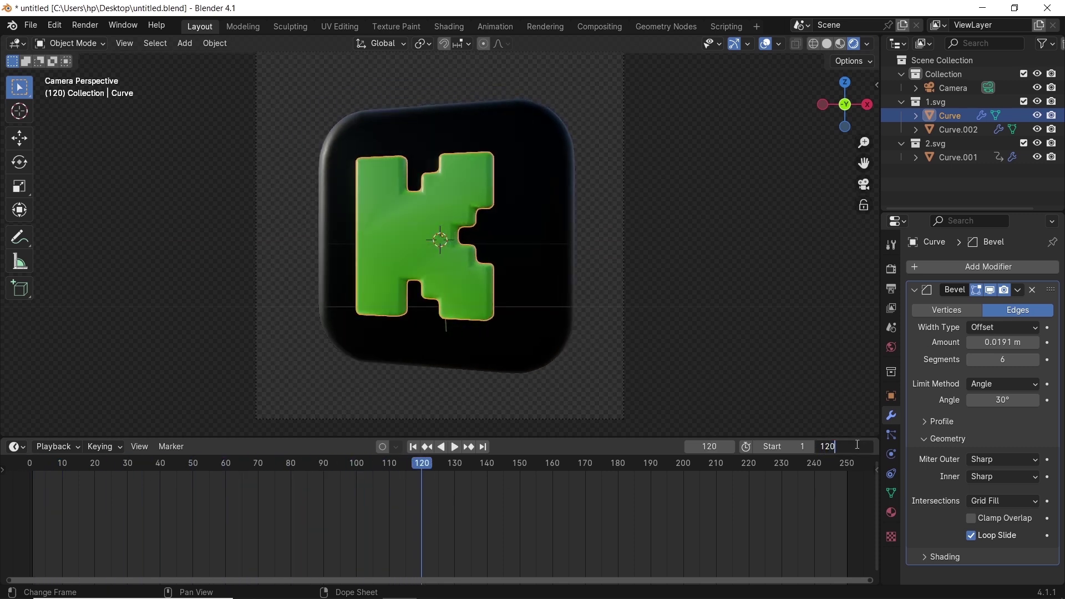
pyautogui.write('0')
pyautogui.press('Return')
# - Review the film transparency, resolution, frame range, output path and PNG file format settings, and bring up the render commands
pyautogui.click(891, 269)
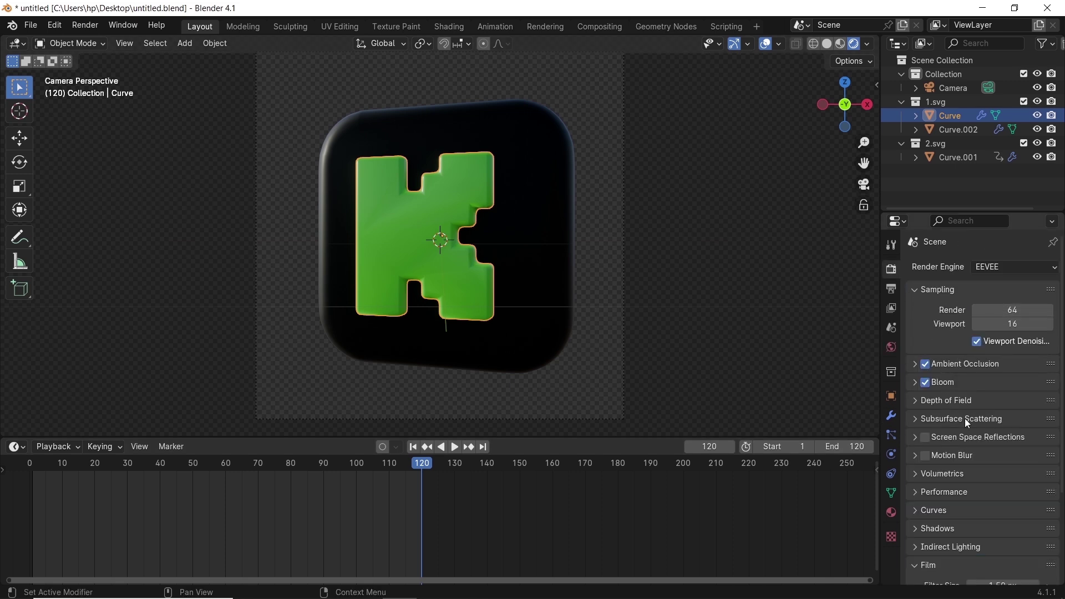
pyautogui.scroll(-3, 968, 423)
pyautogui.scroll(-2, 975, 444)
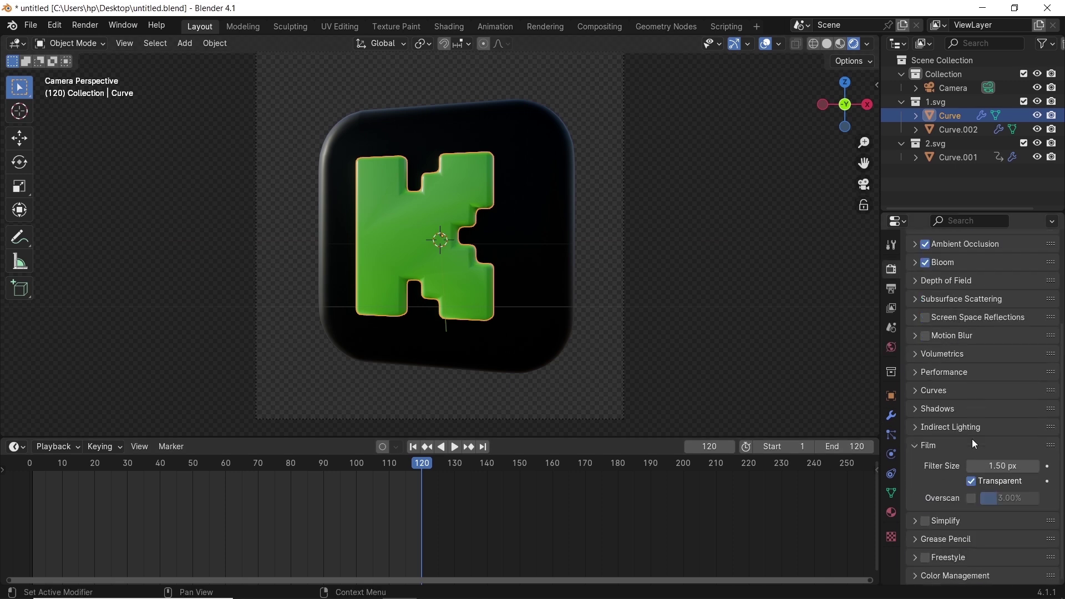
pyautogui.click(893, 289)
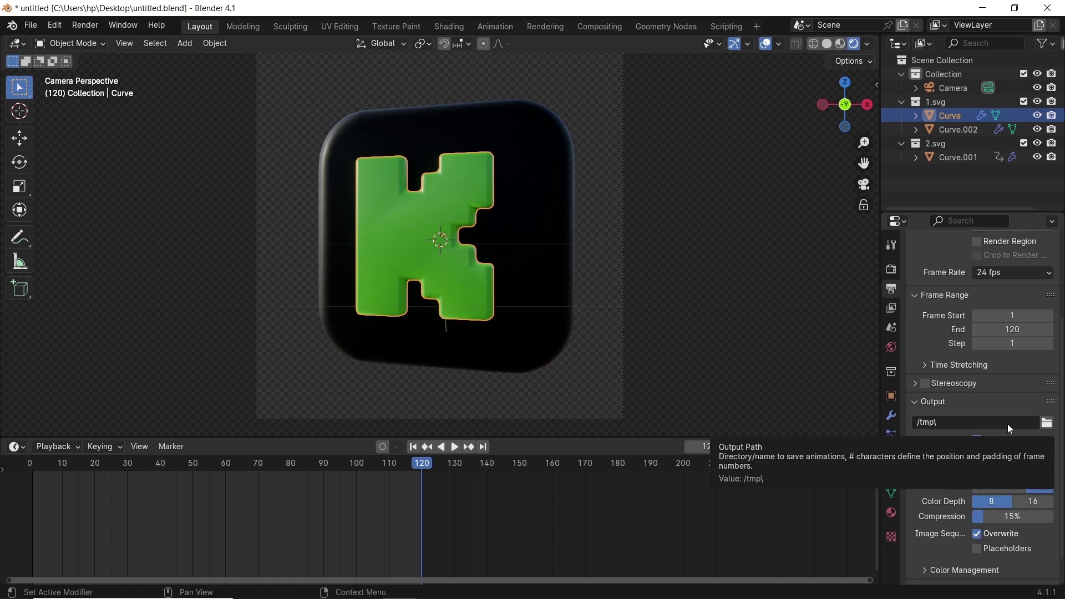
pyautogui.click(1004, 472)
pyautogui.click(1004, 472)
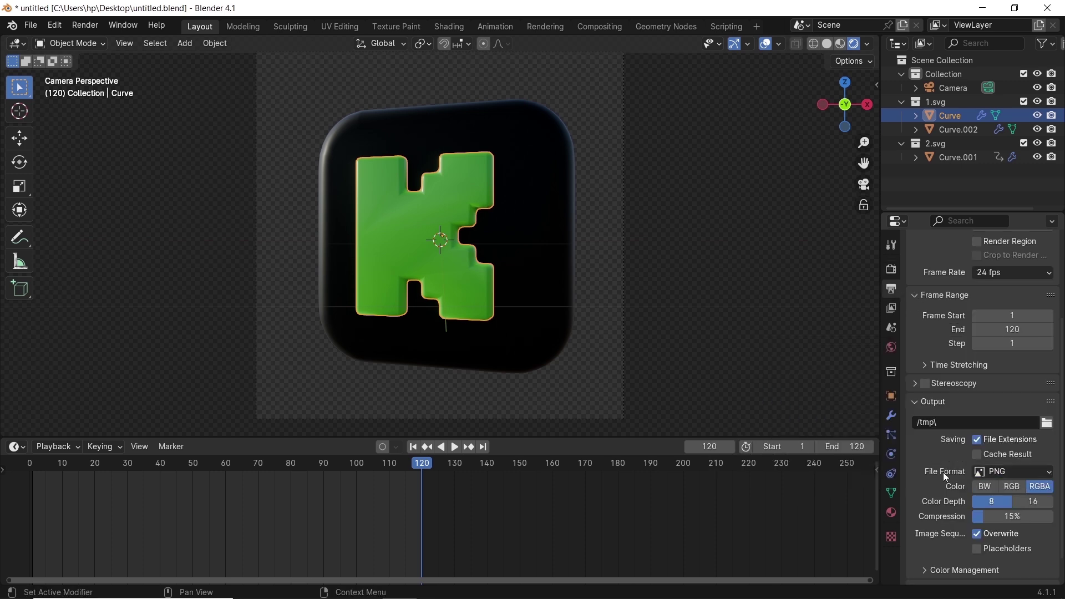
pyautogui.scroll(-2, 943, 473)
pyautogui.scroll(5, 944, 474)
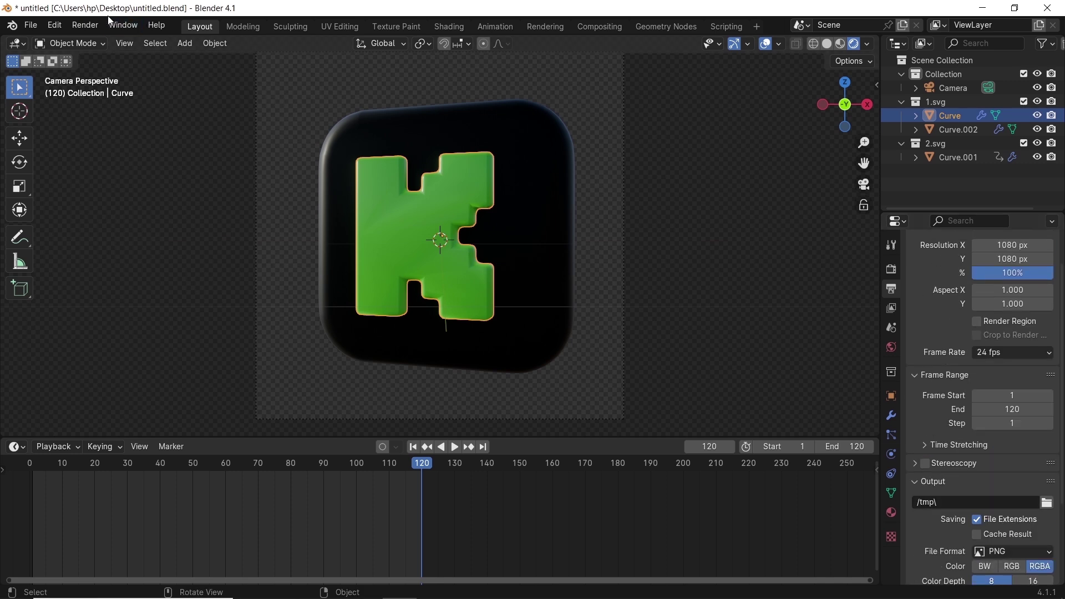
pyautogui.click(86, 25)
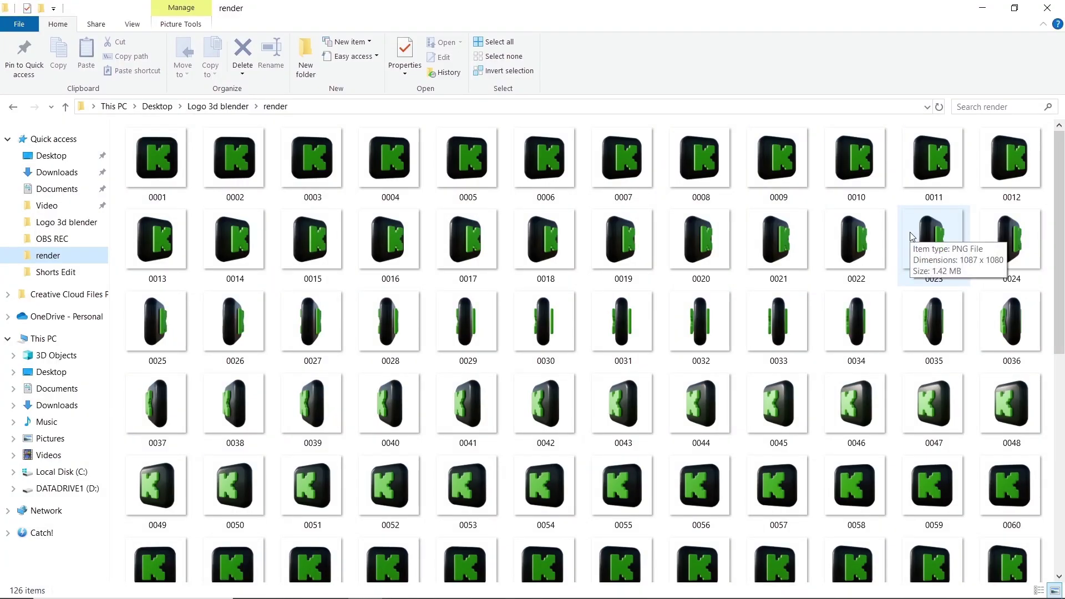
# - Browse the rendered frames in the render folder, inspect 0002.png up close and close it
pyautogui.scroll(-6, 912, 236)
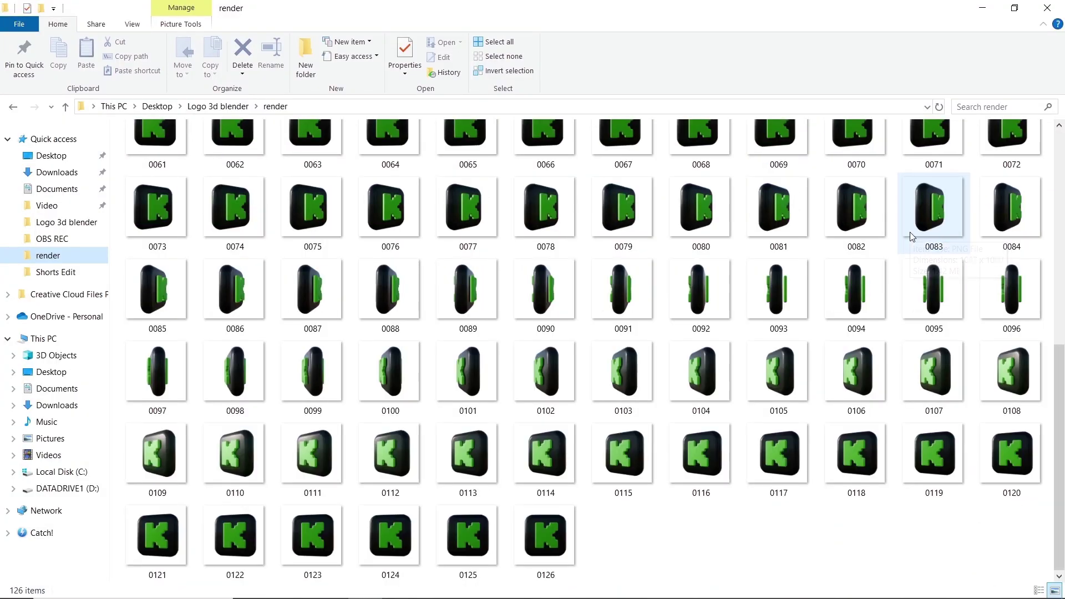
pyautogui.click(524, 518)
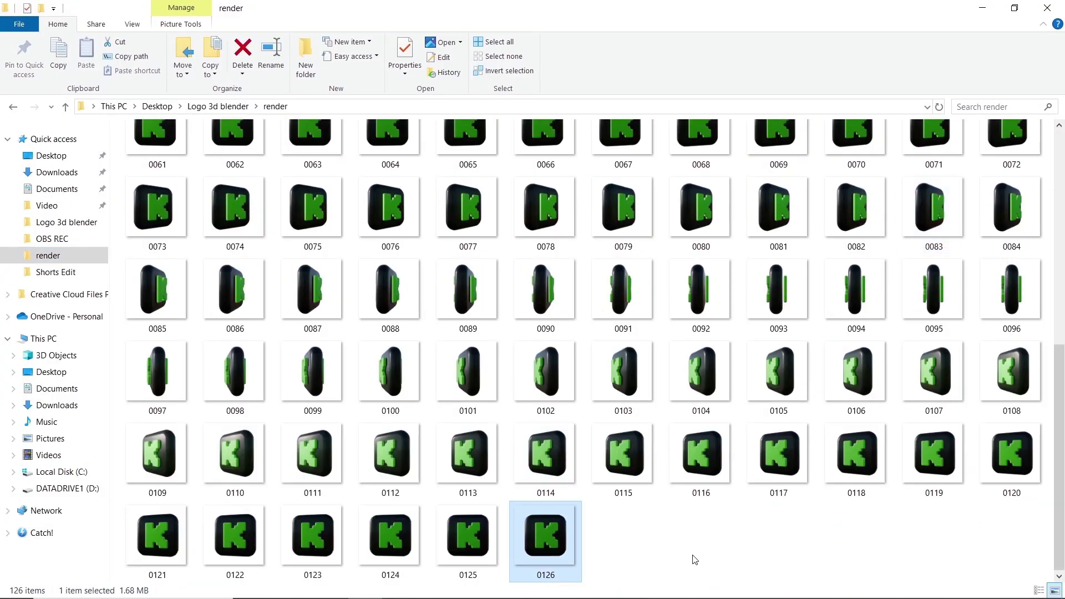
pyautogui.scroll(6, 695, 560)
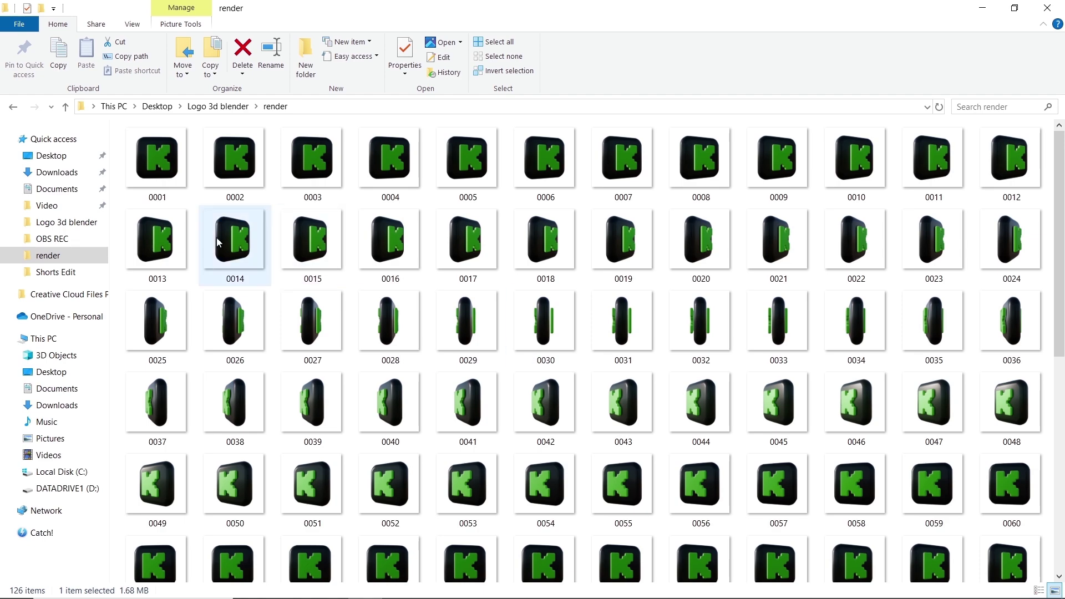
pyautogui.doubleClick(232, 174)
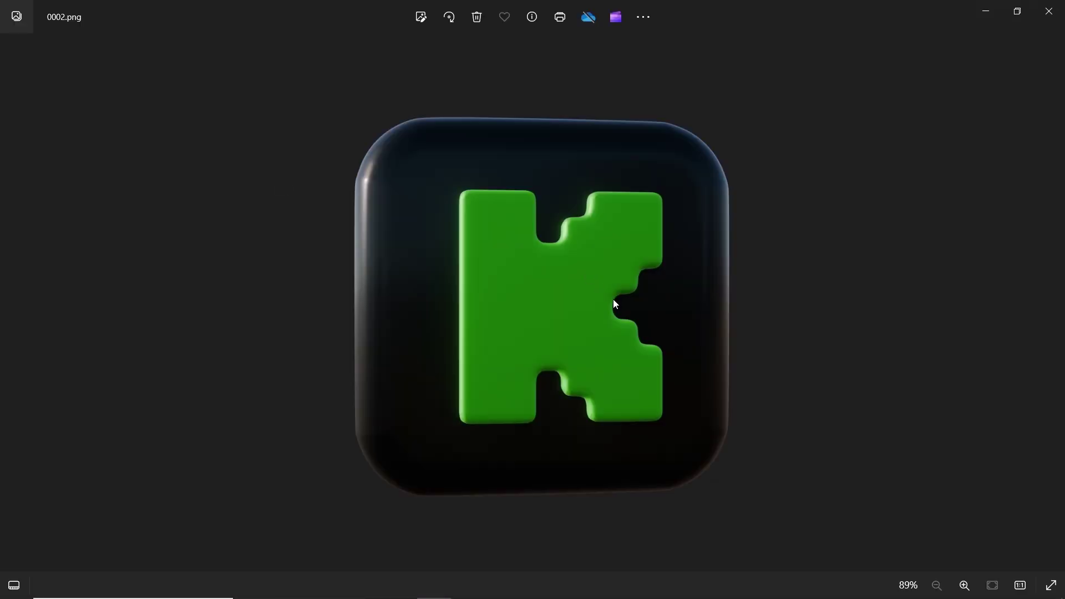
pyautogui.scroll(4, 615, 305)
pyautogui.scroll(-3, 618, 312)
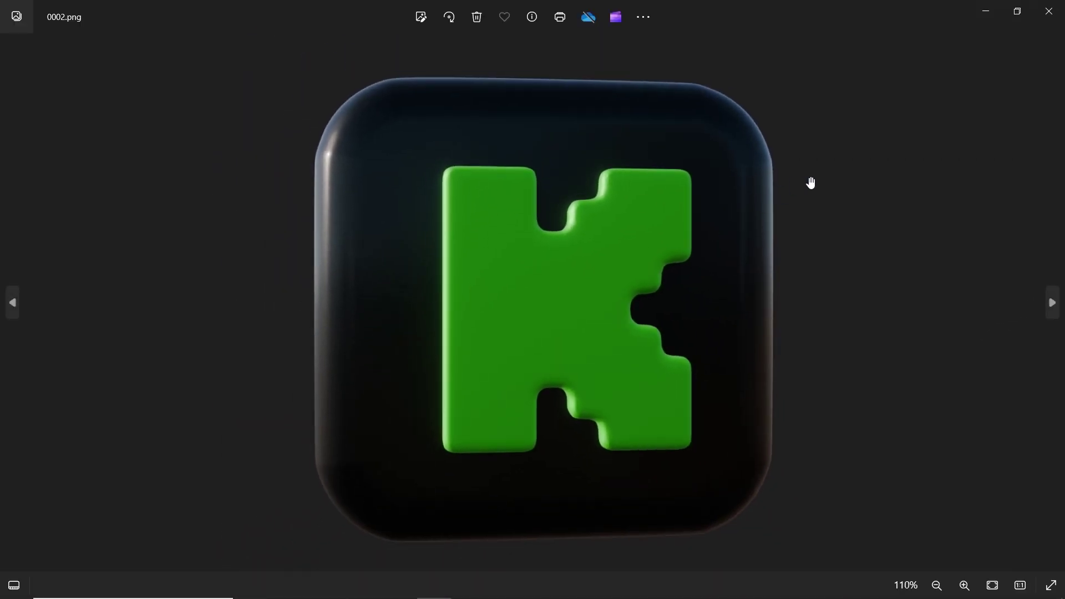
pyautogui.click(1049, 12)
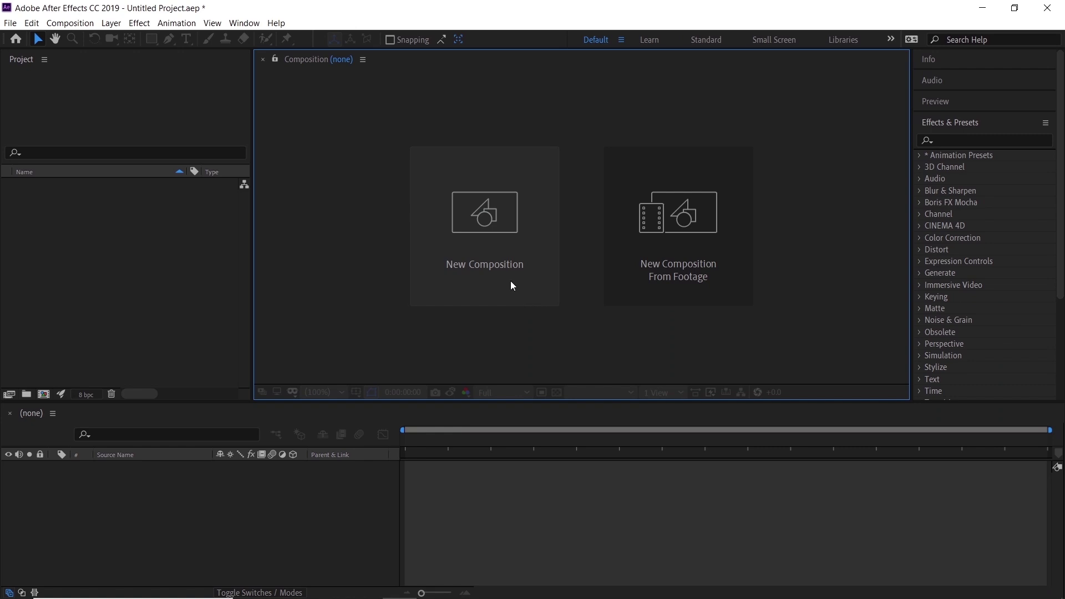
# - Switch to After Effects, create a 1920 x 1080 composition and import the render folder's frames from 0001 as a PNG sequence
pyautogui.click(511, 281)
pyautogui.click(624, 468)
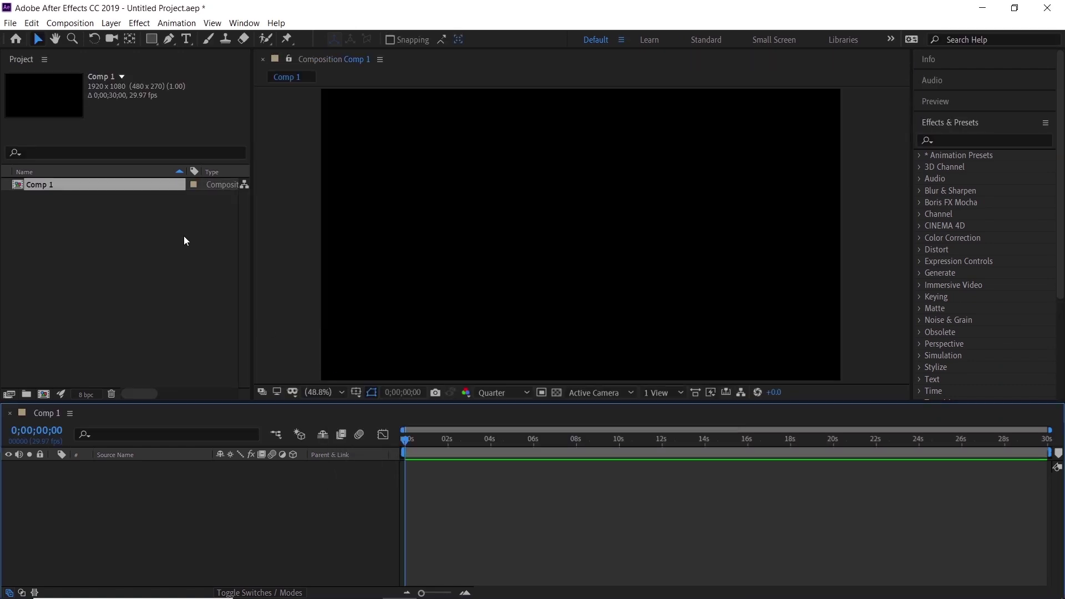
pyautogui.click(10, 22)
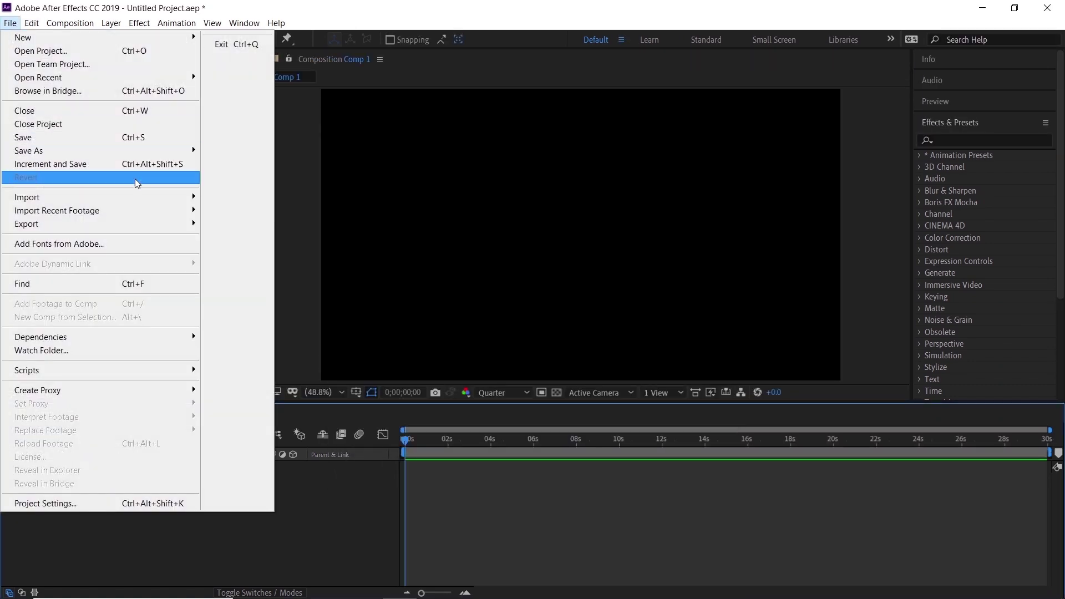
pyautogui.moveTo(139, 197)
pyautogui.click(243, 199)
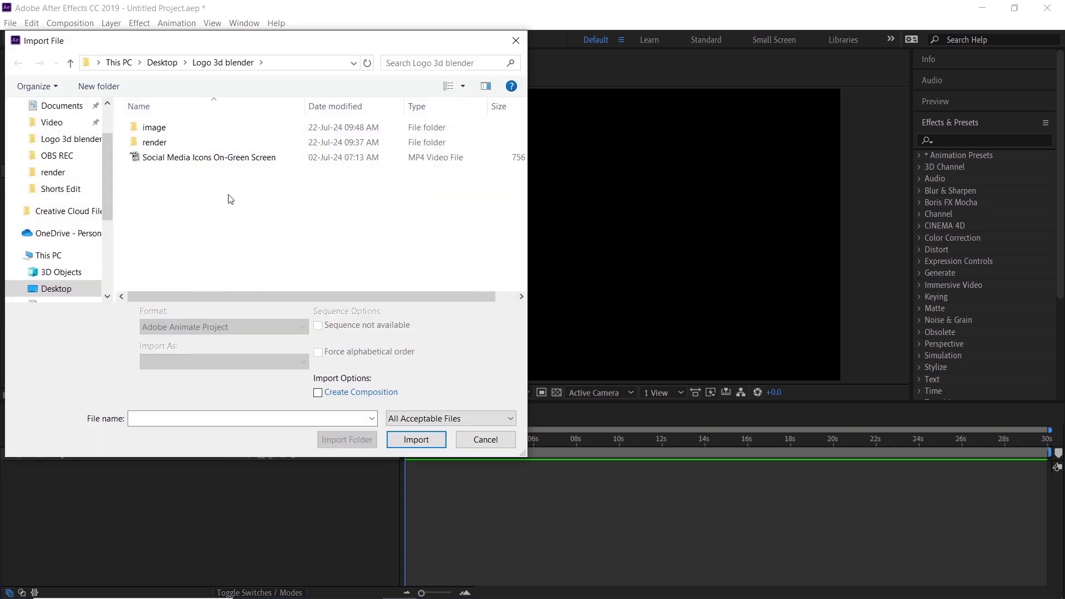
pyautogui.doubleClick(178, 146)
pyautogui.click(177, 154)
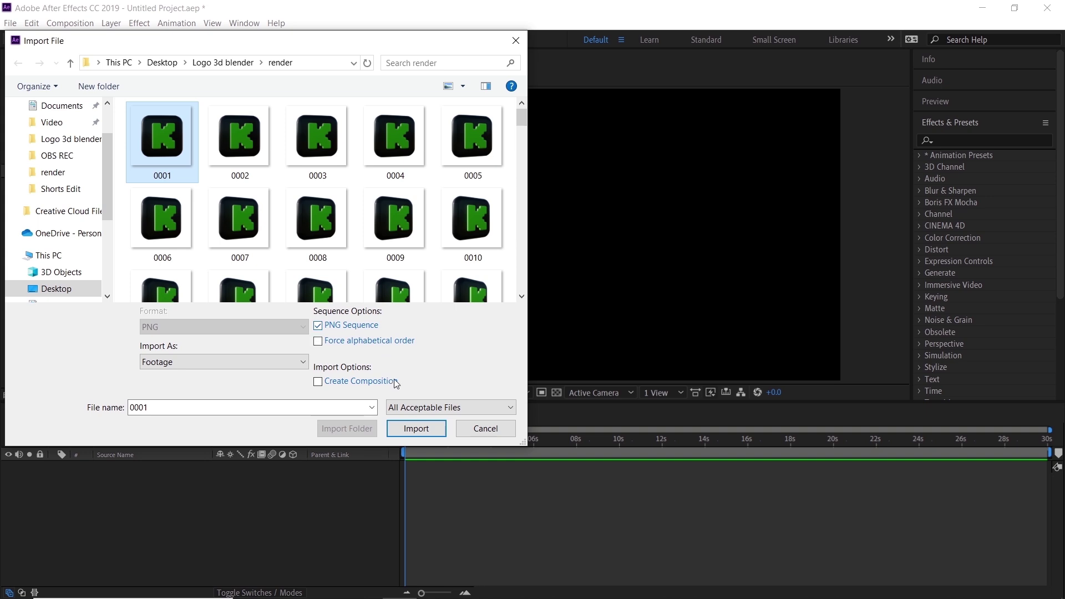
pyautogui.click(412, 428)
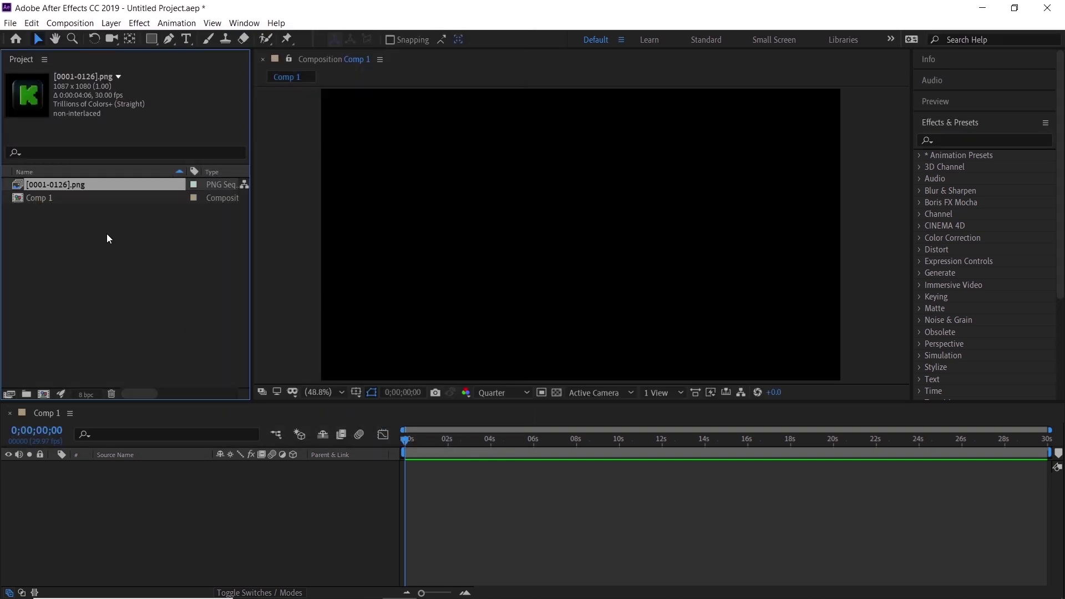
# - Place the PNG sequence in Comp 1 and preview it on the transparency grid at Full resolution
pyautogui.moveTo(63, 185); pyautogui.dragTo(171, 496)
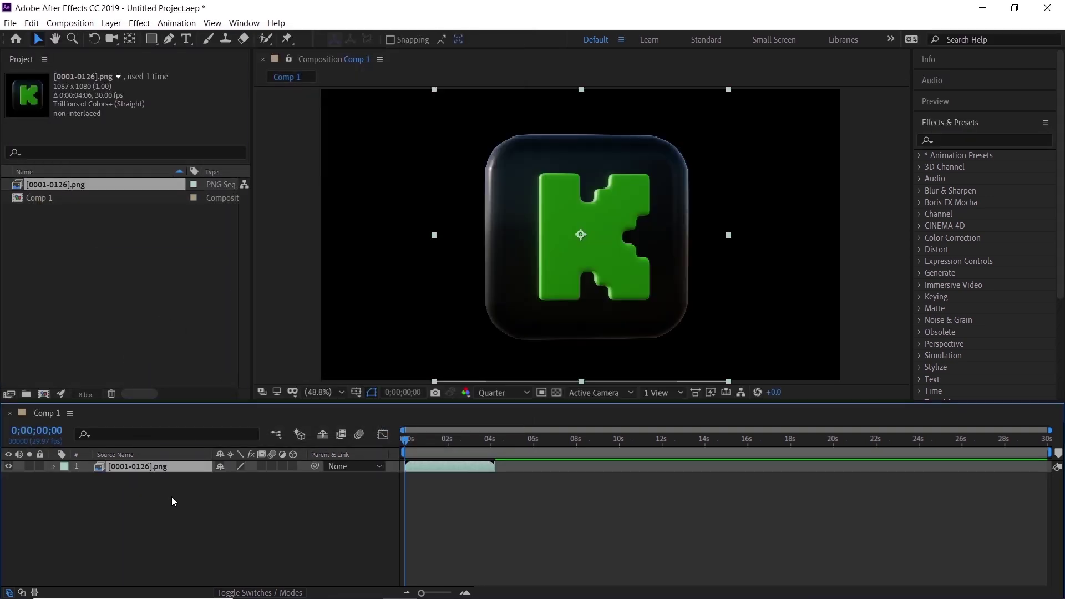
pyautogui.click(554, 394)
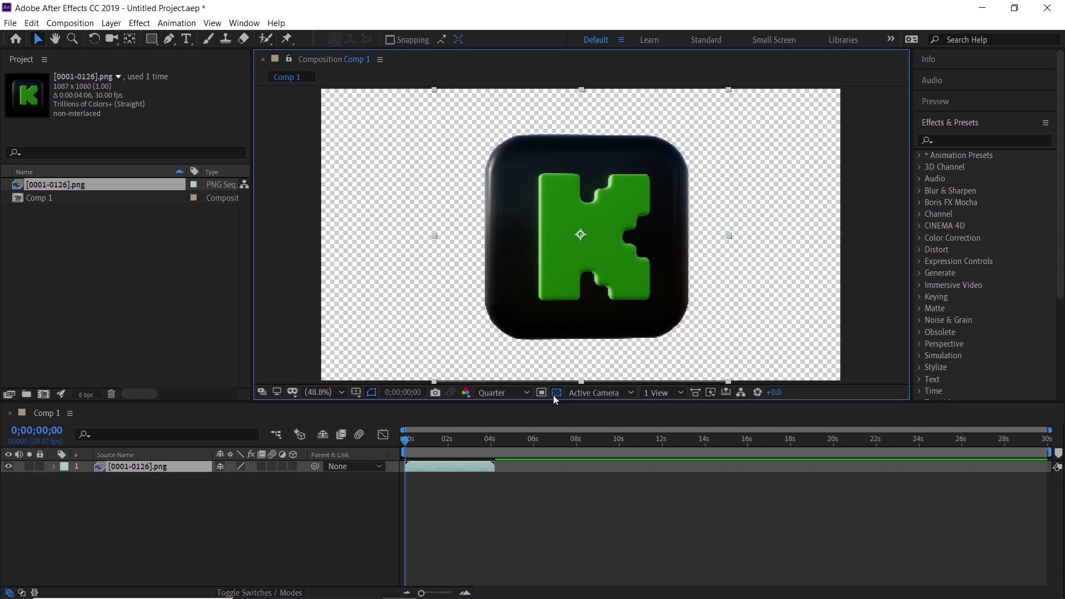
pyautogui.click(505, 394)
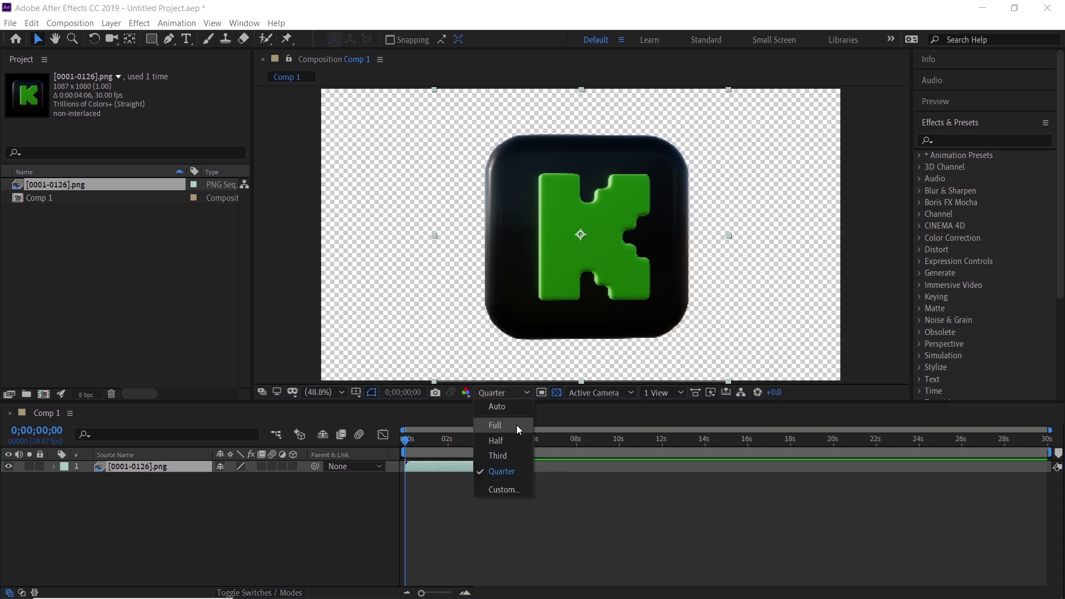
pyautogui.click(517, 424)
pyautogui.press('space')
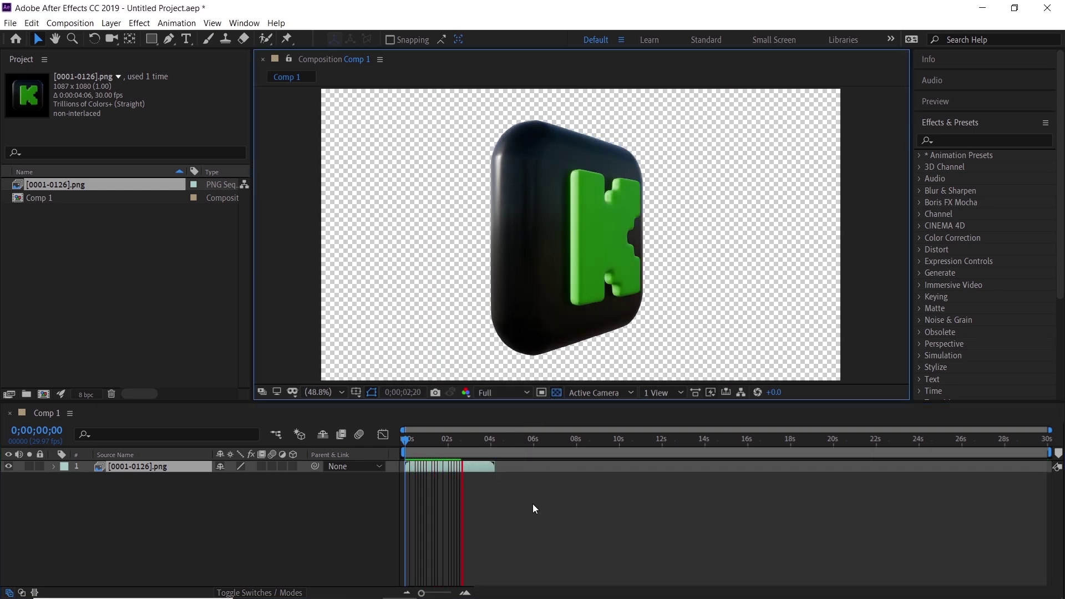
pyautogui.press('space')
# - Import Social Media Icons On-Green Screen.mp4 and place it in Comp 1 below the PNG sequence layer
pyautogui.click(10, 23)
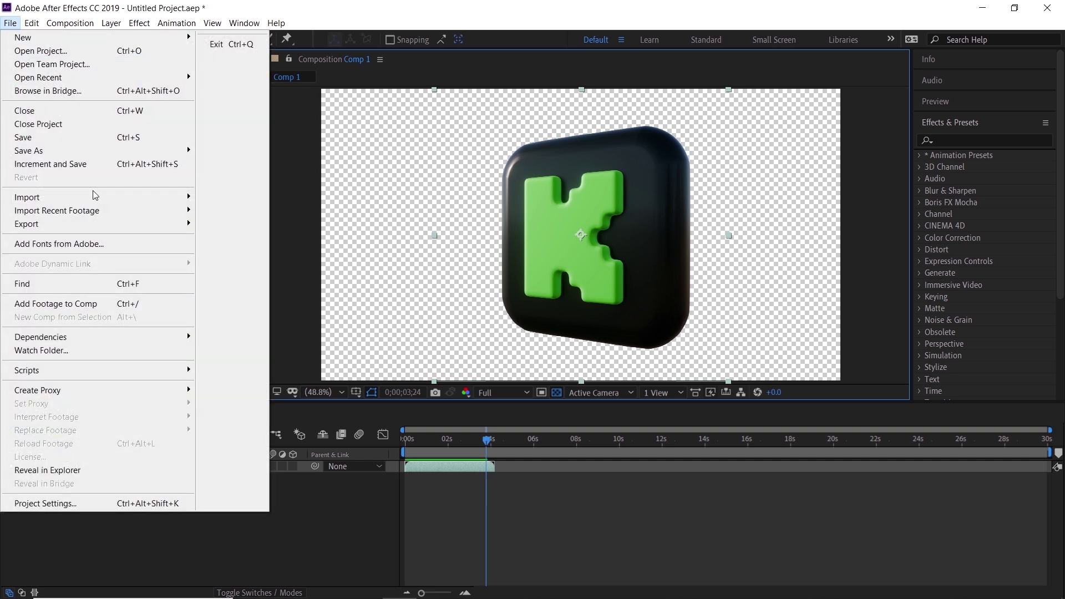
pyautogui.moveTo(177, 198)
pyautogui.click(222, 199)
pyautogui.click(75, 67)
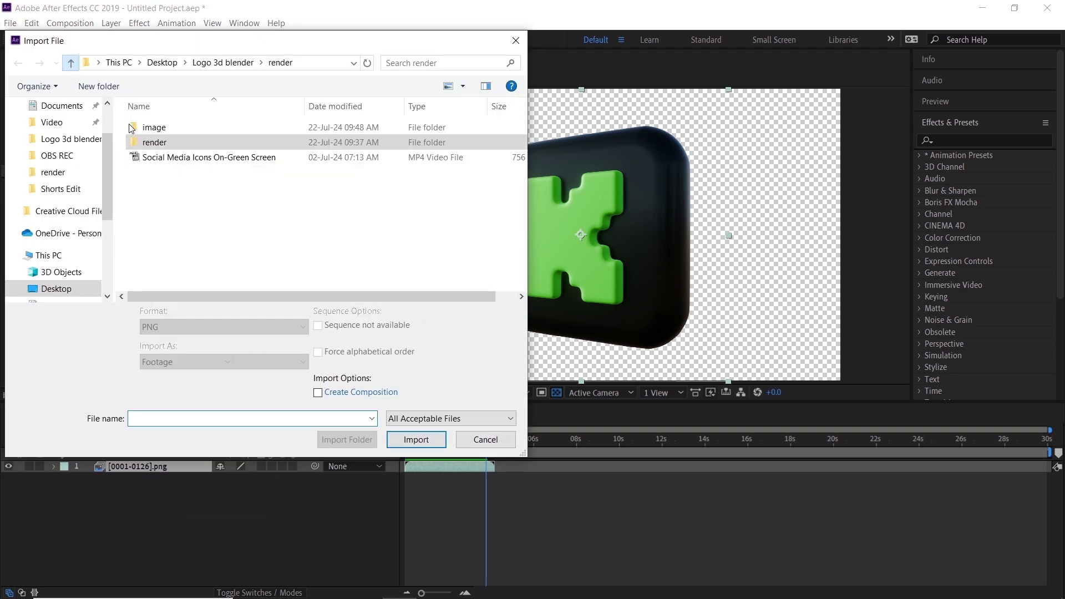
pyautogui.doubleClick(161, 160)
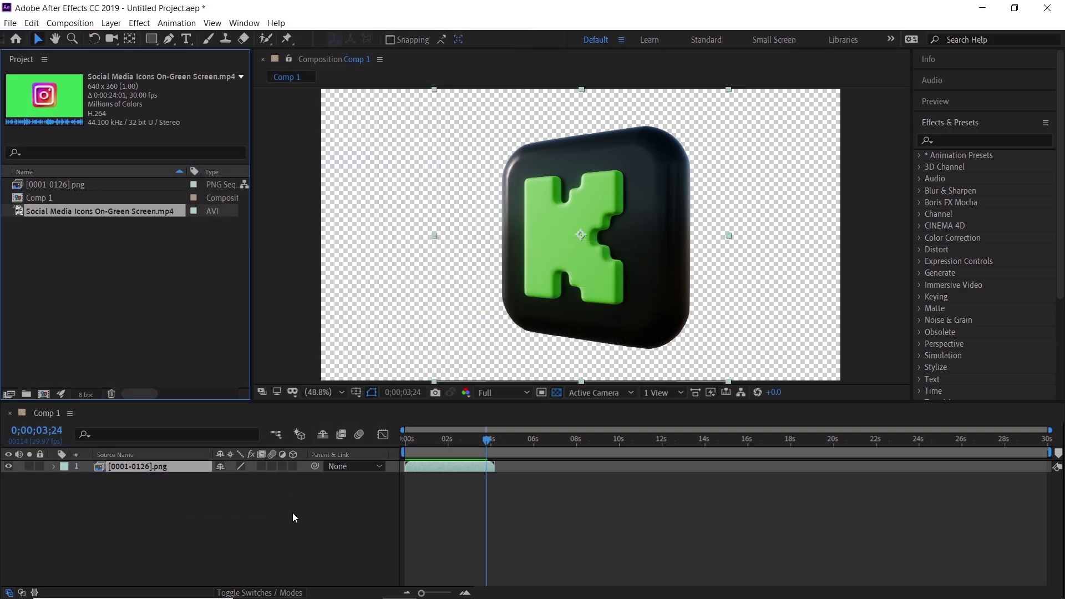
pyautogui.moveTo(61, 218); pyautogui.dragTo(155, 478)
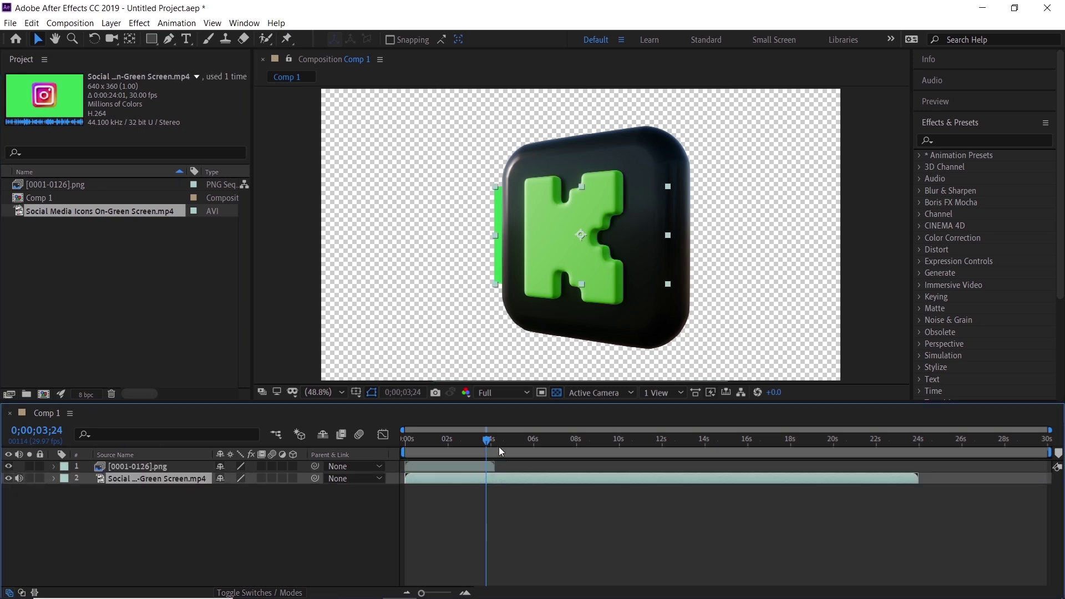
# - Shift the green-screen clip to start at about 5 seconds in the timeline and scale it to 256%
pyautogui.moveTo(511, 477); pyautogui.dragTo(603, 479)
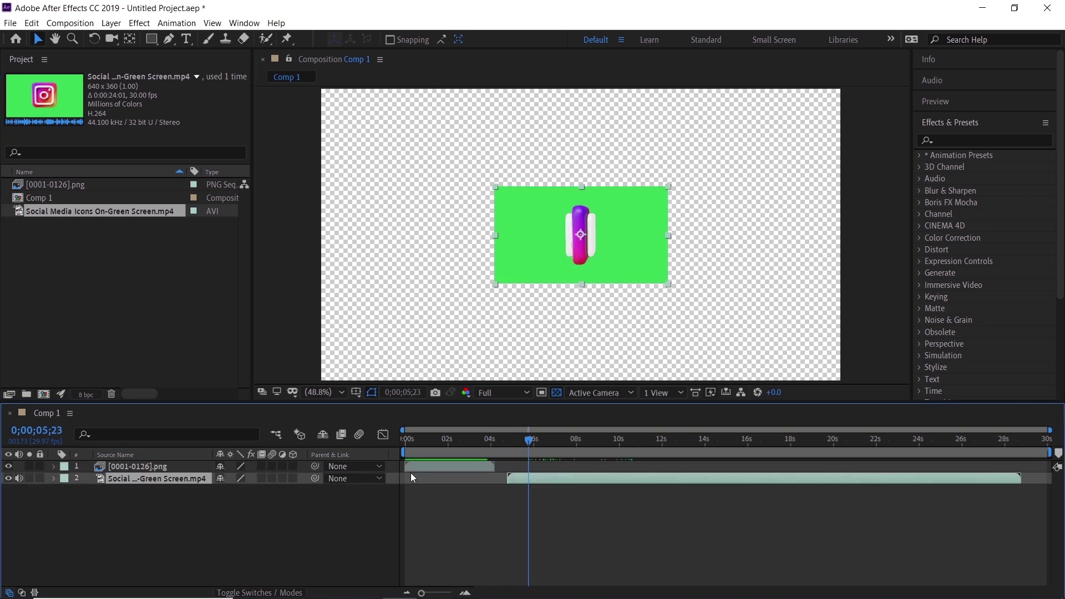
pyautogui.press('s')
pyautogui.moveTo(238, 490); pyautogui.dragTo(253, 490)
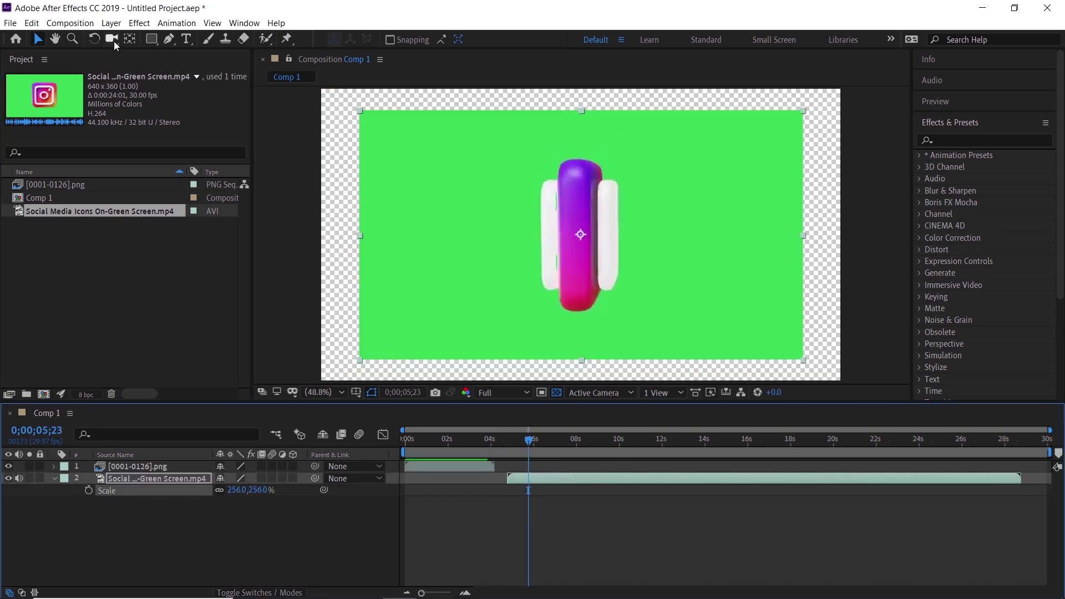
# - Apply the Keylight (1.2) keying effect to the green-screen clip and select its layer in the timeline
pyautogui.click(139, 23)
pyautogui.moveTo(238, 228)
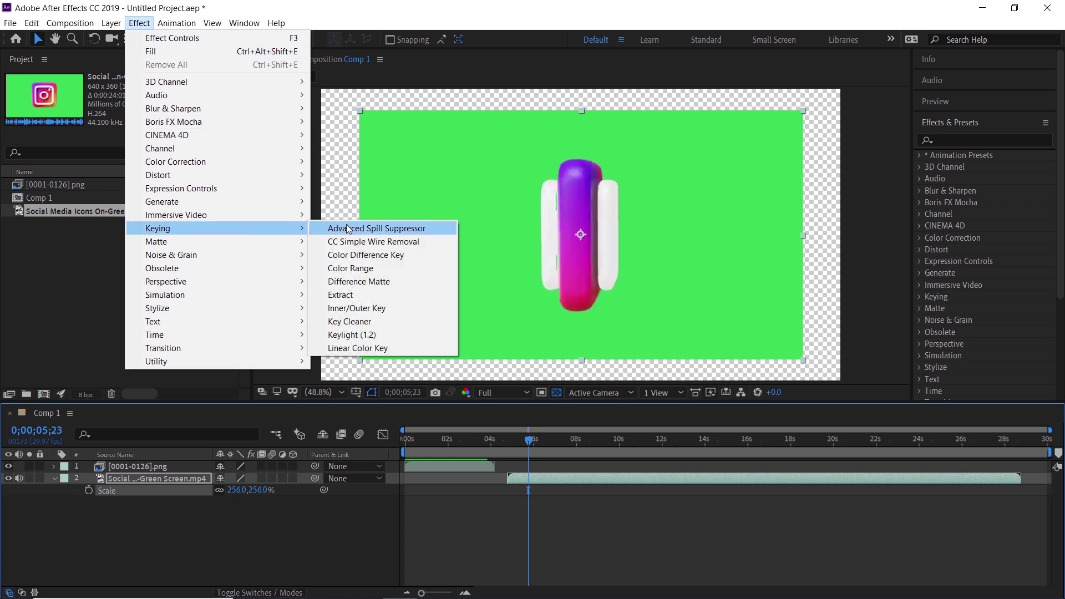
pyautogui.click(358, 340)
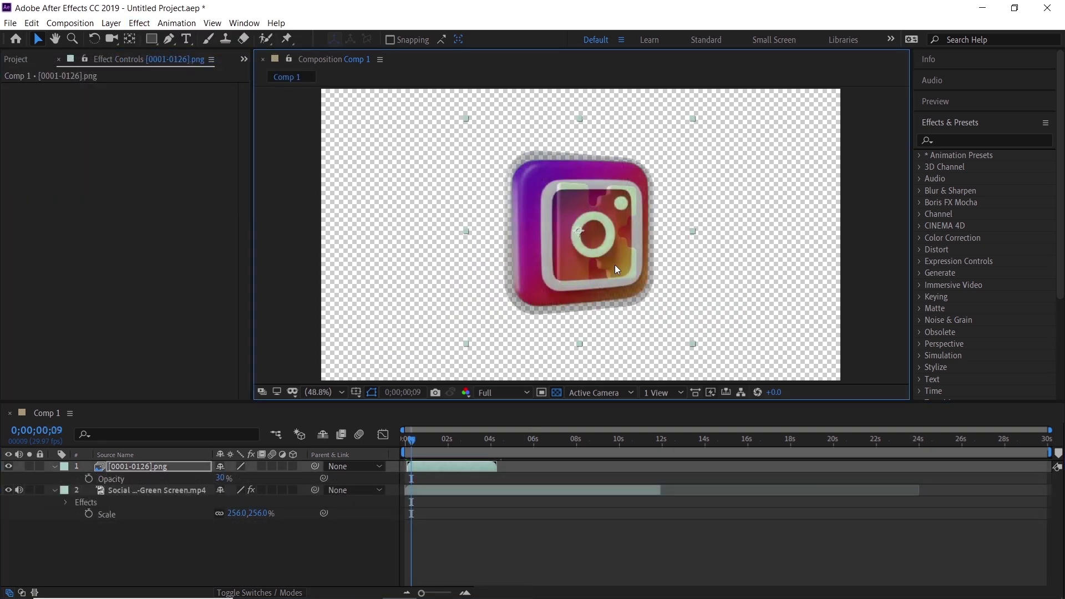
pyautogui.click(441, 490)
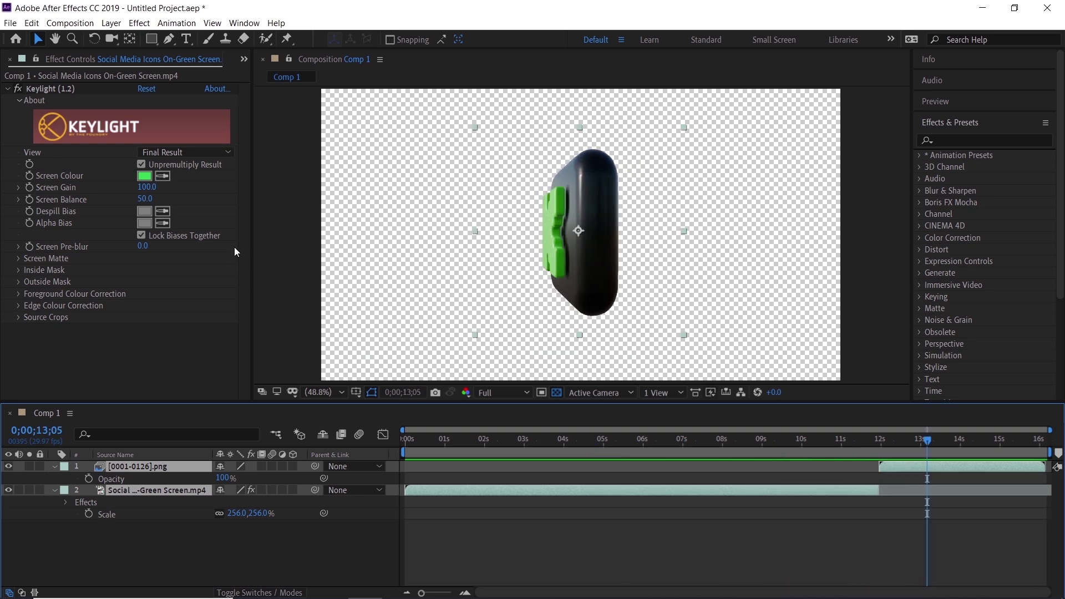
# - Add Comp 1 to the render queue and set its output module to QuickTime format with RGB + Alpha channels
pyautogui.click(70, 23)
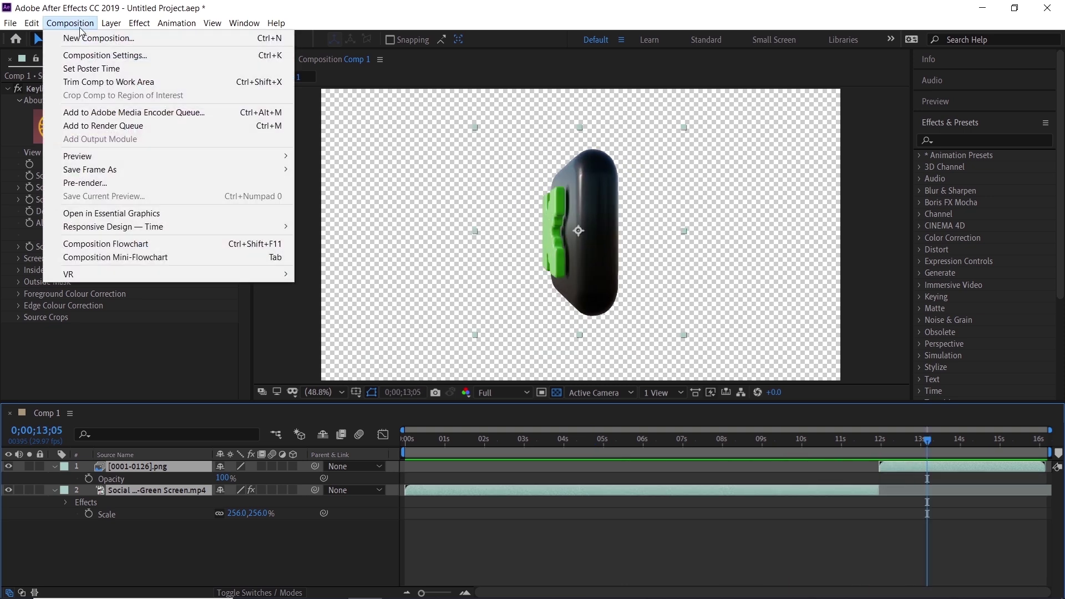
pyautogui.click(118, 125)
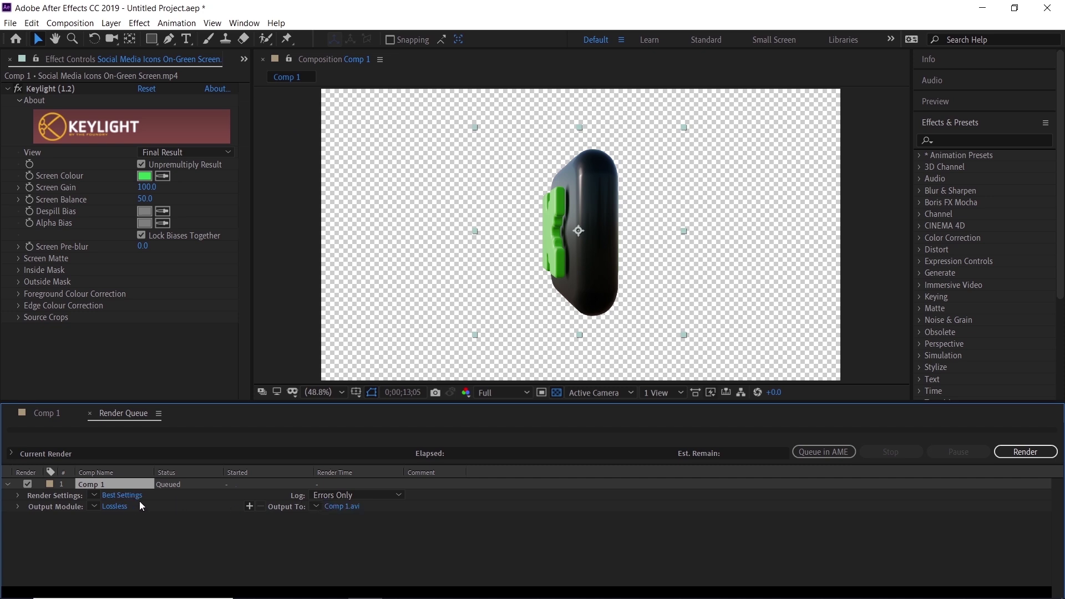
pyautogui.click(122, 505)
pyautogui.click(510, 128)
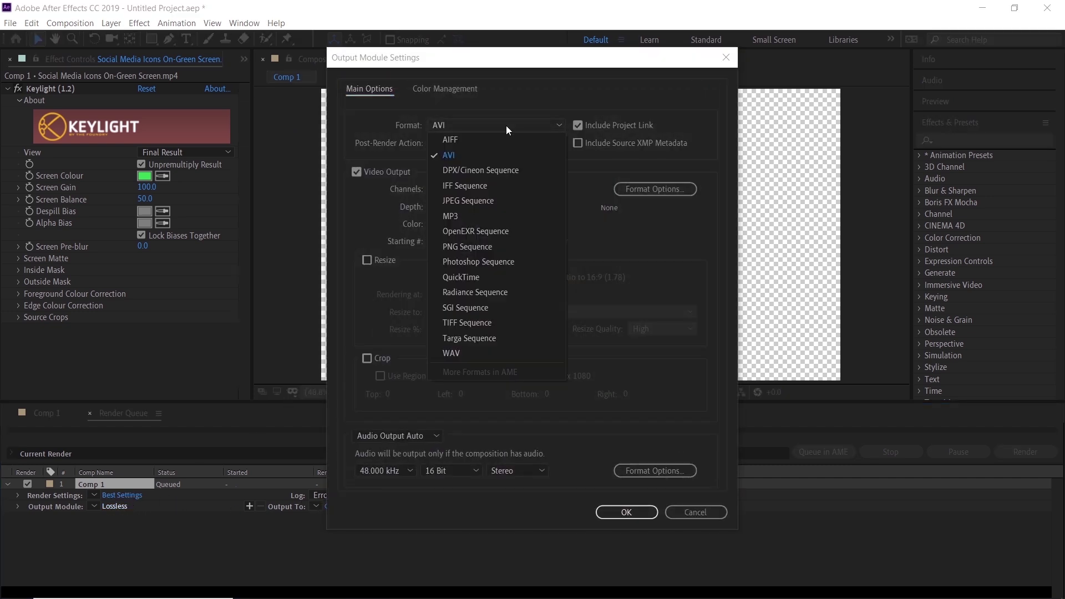
pyautogui.click(487, 276)
pyautogui.click(483, 189)
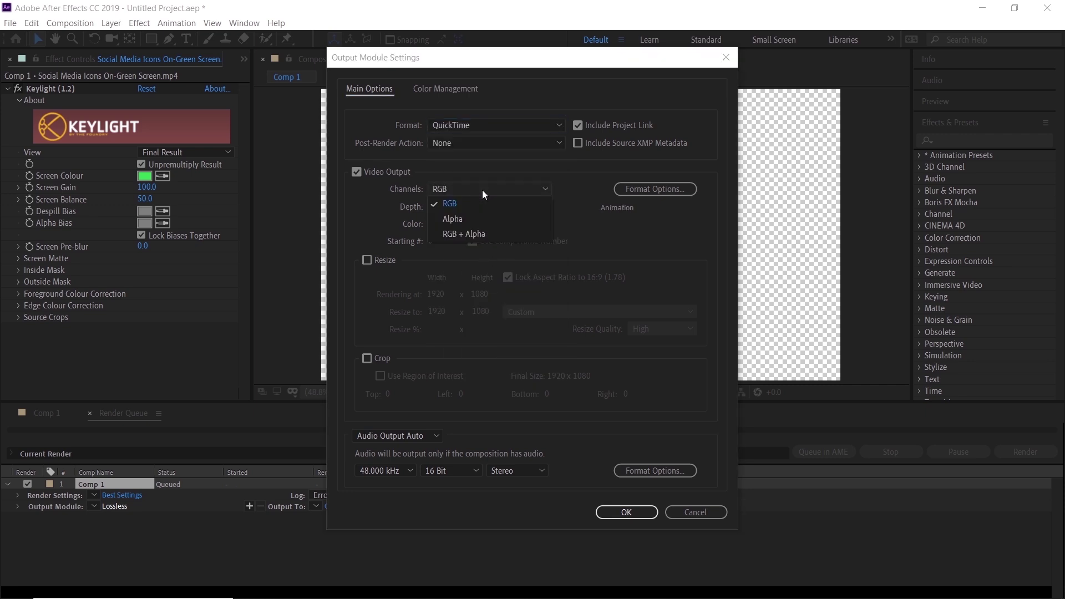
pyautogui.click(488, 234)
# - Keep Animation as the QuickTime video codec, accept the output module settings and start rendering Comp 1
pyautogui.click(637, 188)
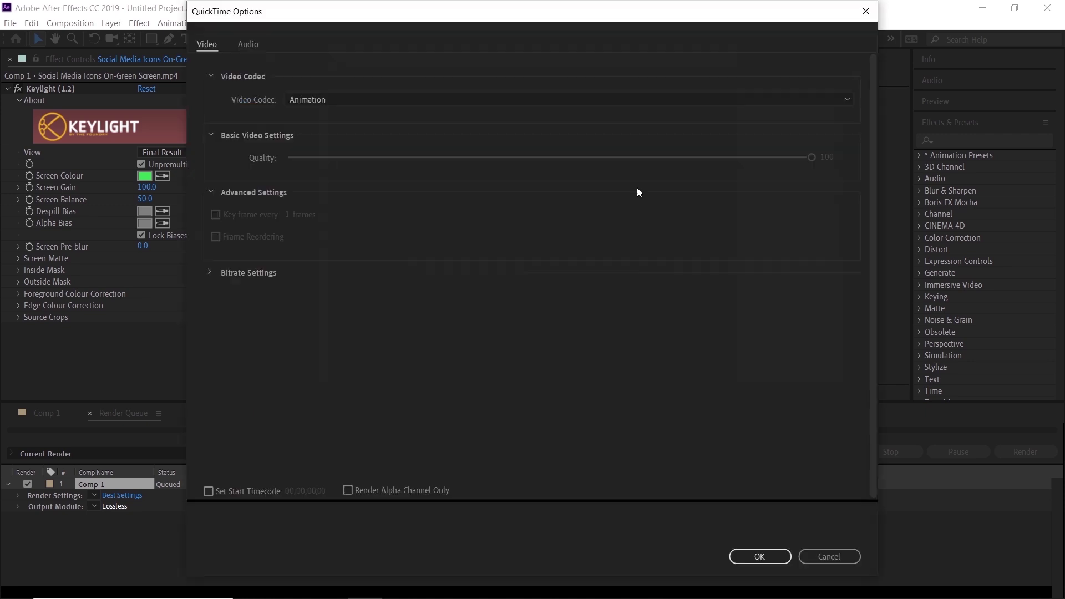
pyautogui.click(378, 99)
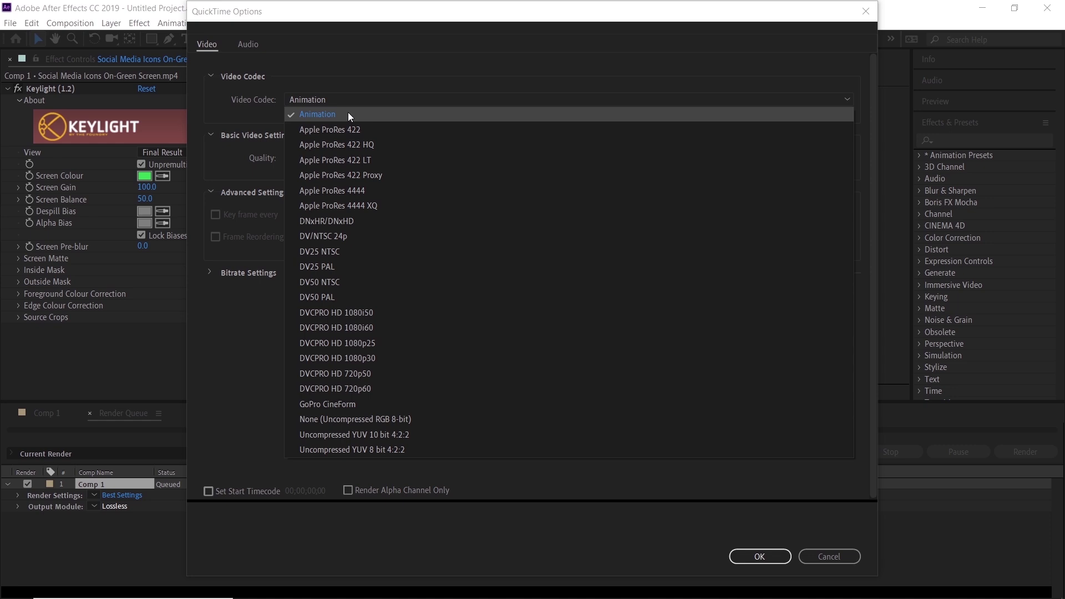
pyautogui.click(760, 551)
pyautogui.click(760, 555)
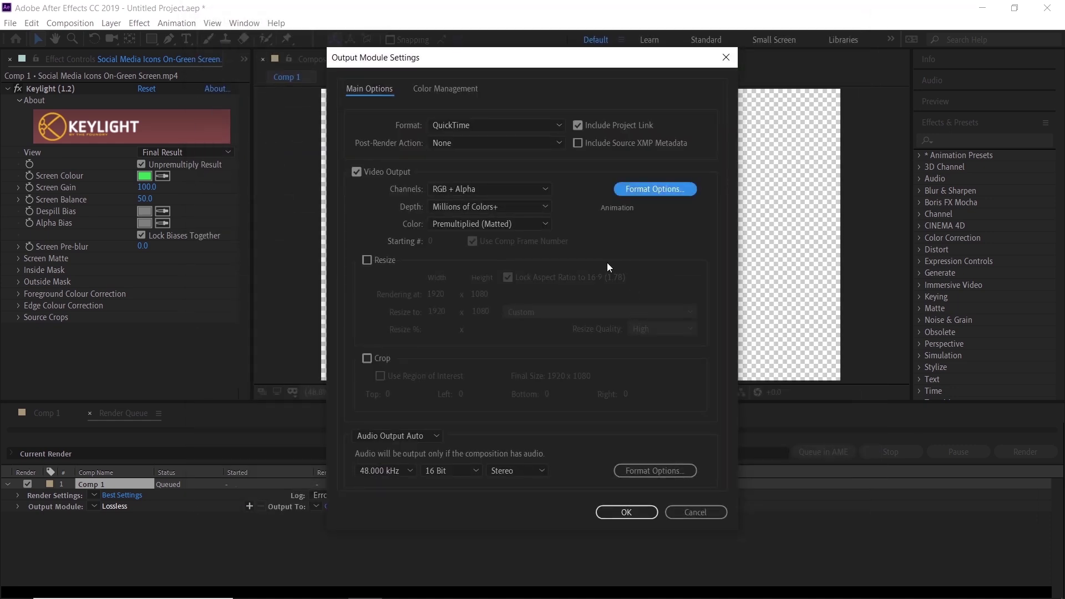
pyautogui.click(633, 510)
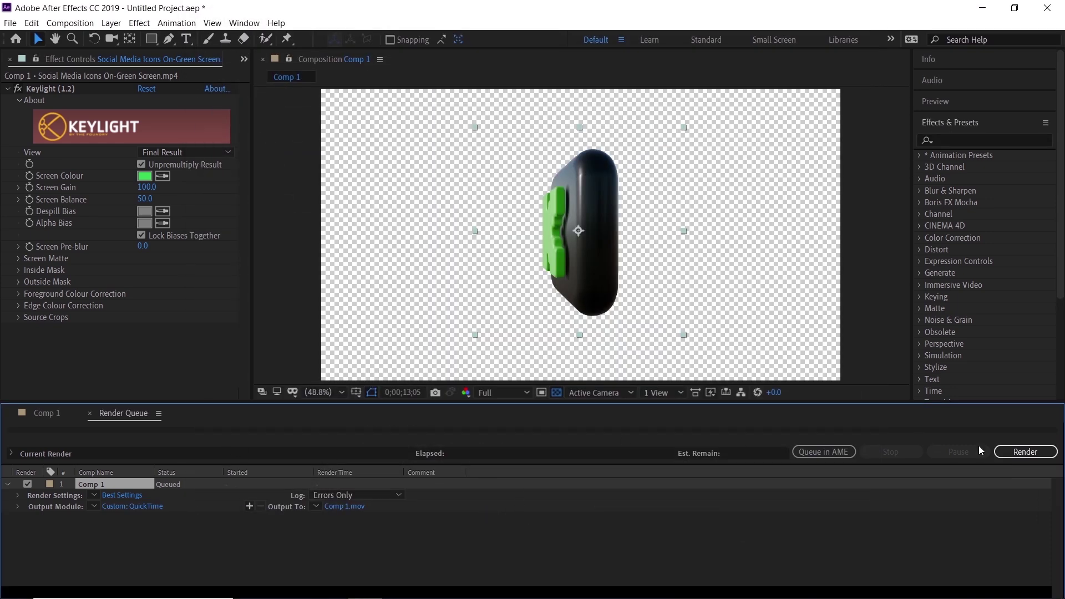
pyautogui.click(1014, 454)
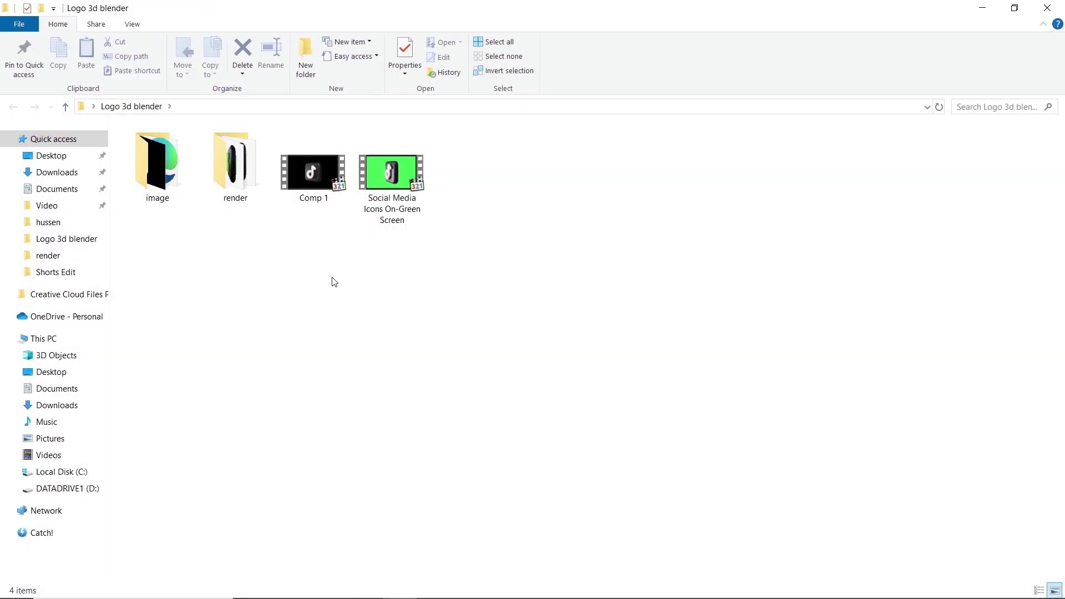
# - Select the rendered Comp 1 video in the Logo 3d blender folder, switch to OBS and add a media source named Media tags
pyautogui.click(313, 169)
pyautogui.hotkey('alt', 'Tab')
pyautogui.rightClick(388, 425)
pyautogui.moveTo(438, 444)
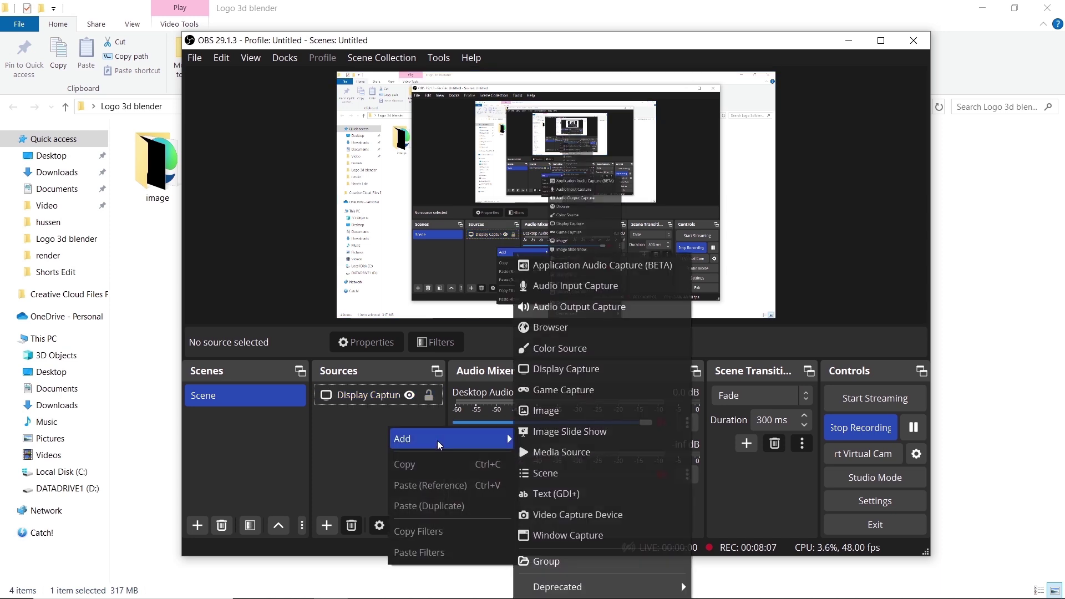
pyautogui.click(609, 454)
pyautogui.write('Media tags')
pyautogui.click(583, 380)
# - Load Comp 1.mov as the local file of the Media tags source with Loop enabled and accept the properties
pyautogui.click(731, 327)
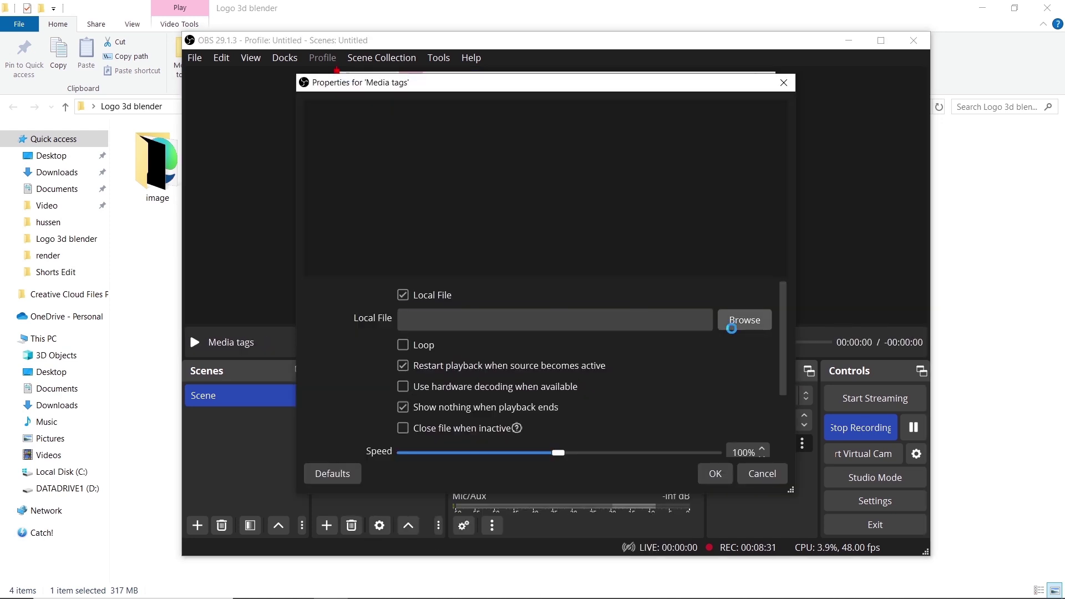
pyautogui.doubleClick(618, 200)
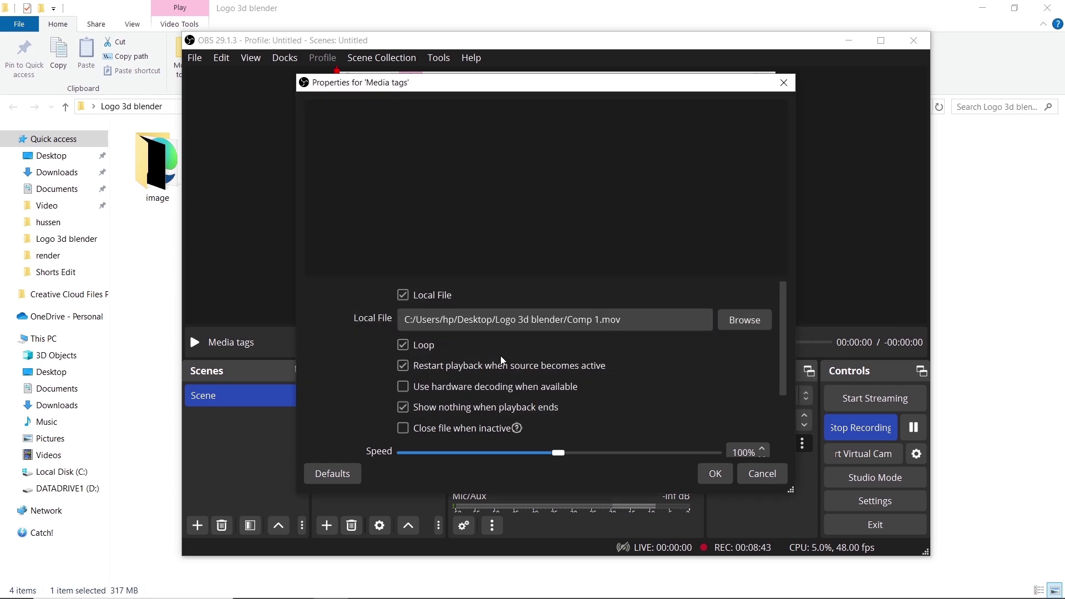
pyautogui.click(714, 477)
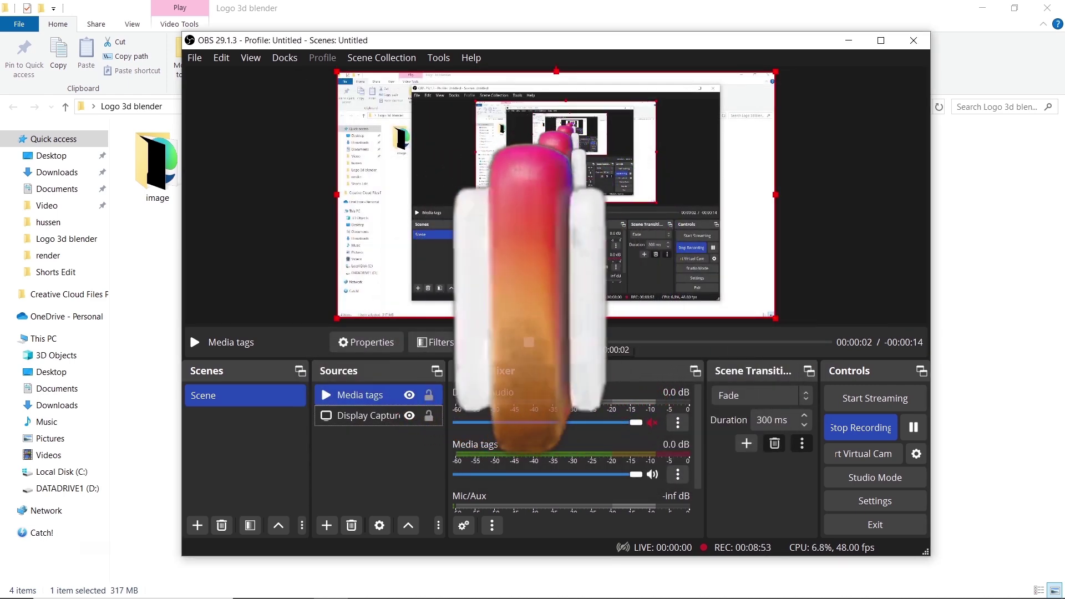